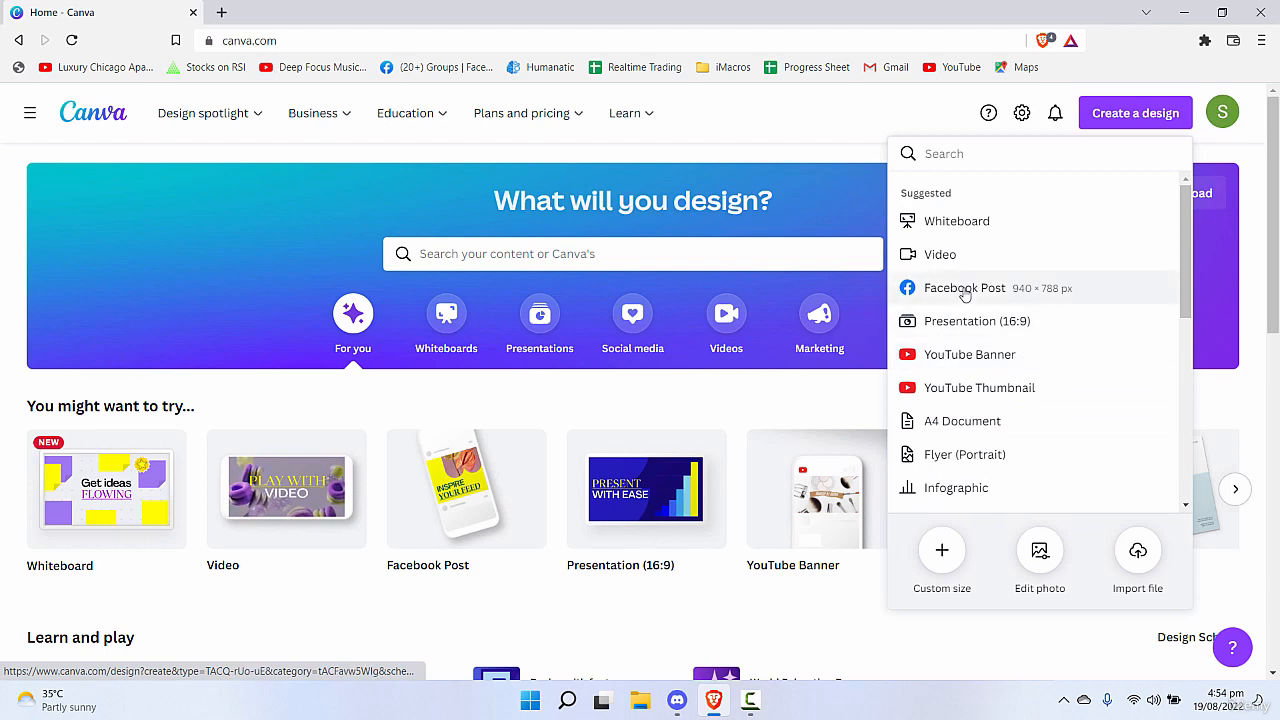
Create a blank Facebook Post design of 940 × 788 px and hide the template list.
{"action": "left_click", "coordinate": [1043, 288]}
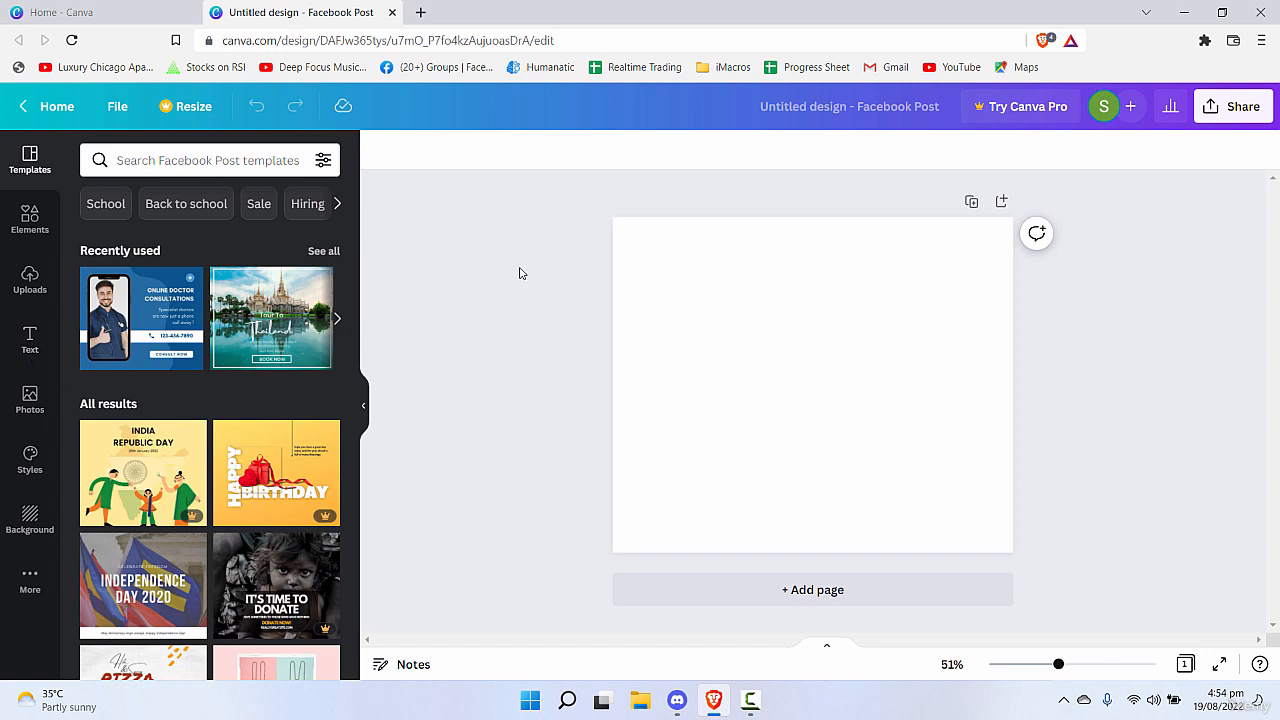
{"action": "left_click", "coordinate": [364, 406]}
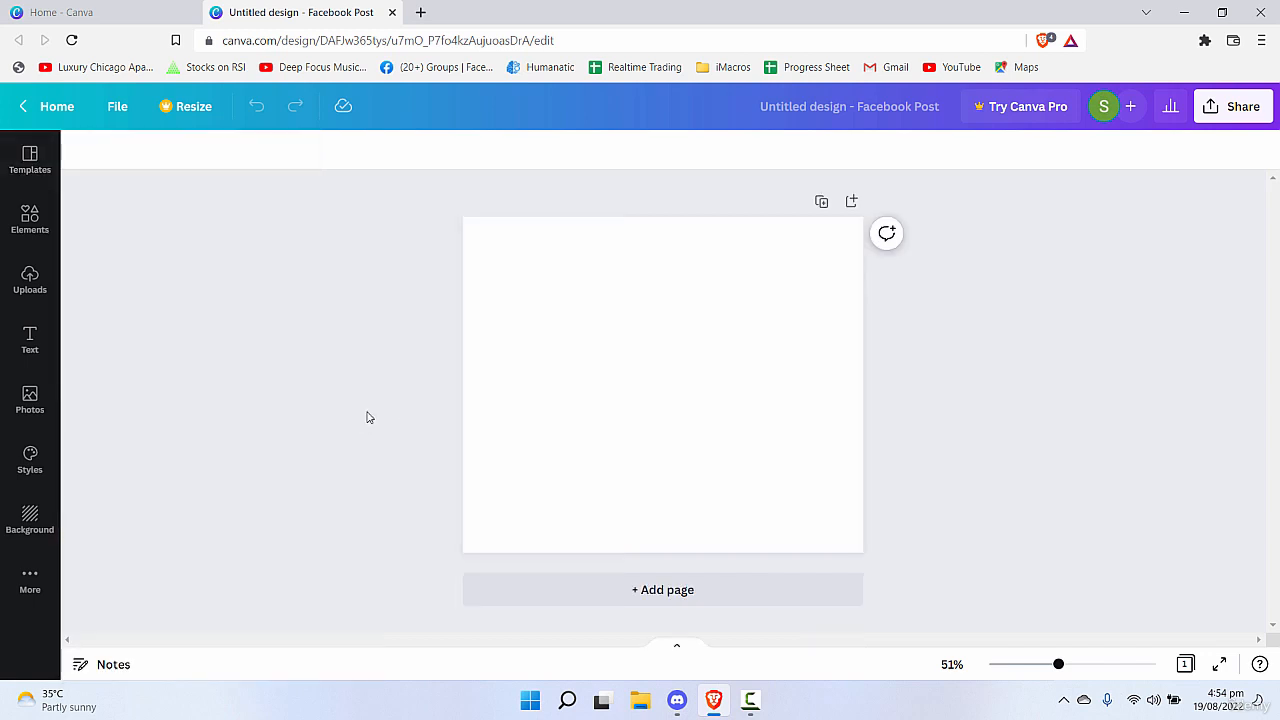
{"action": "left_click_drag", "start_coordinate": [1058, 665], "coordinate": [1071, 664]}
Examine the text options and the ready-made font combinations offered for the page.
{"action": "left_click", "coordinate": [30, 340]}
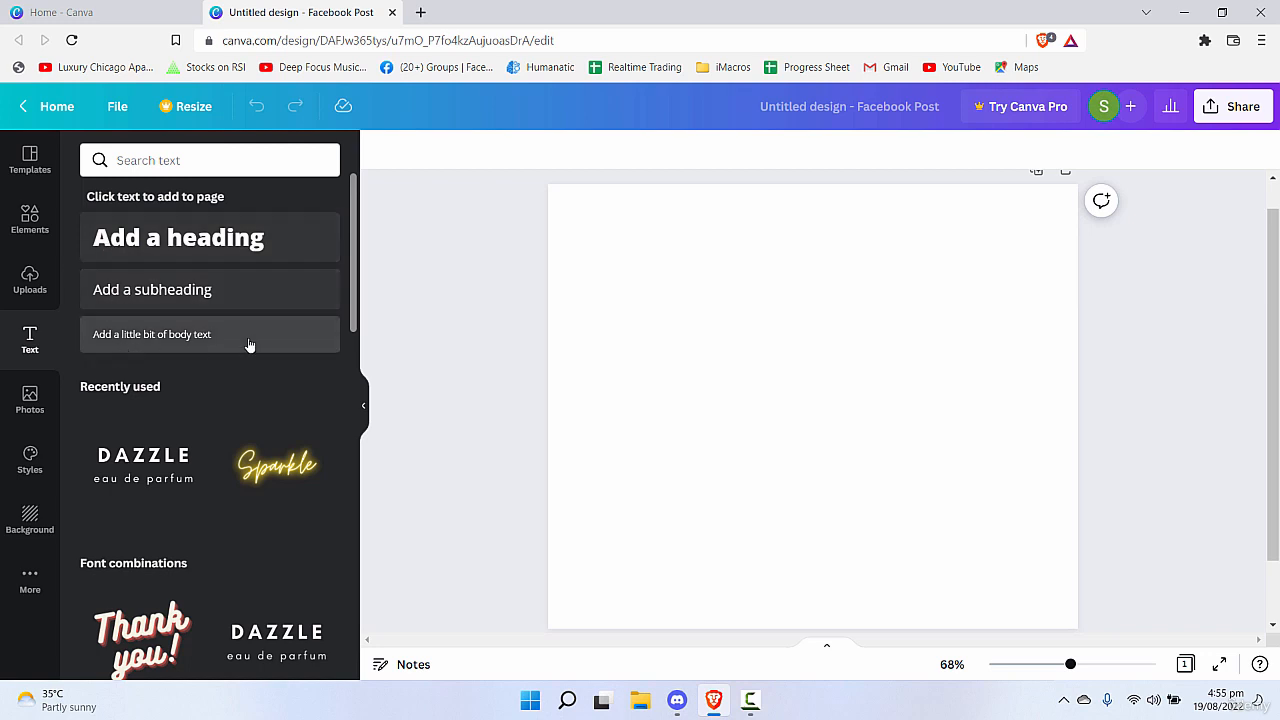
{"action": "scroll", "coordinate": [329, 420], "scroll_direction": "down", "scroll_amount": 5}
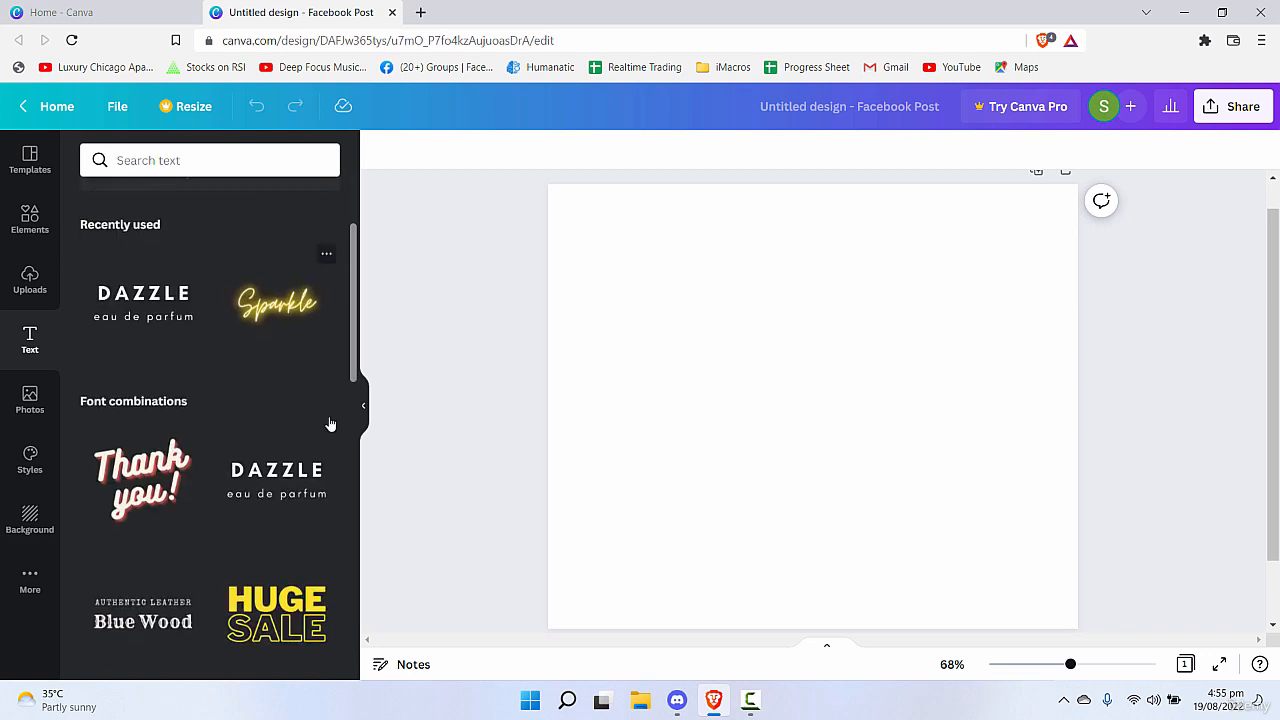
{"action": "scroll", "coordinate": [322, 416], "scroll_direction": "down", "scroll_amount": 8}
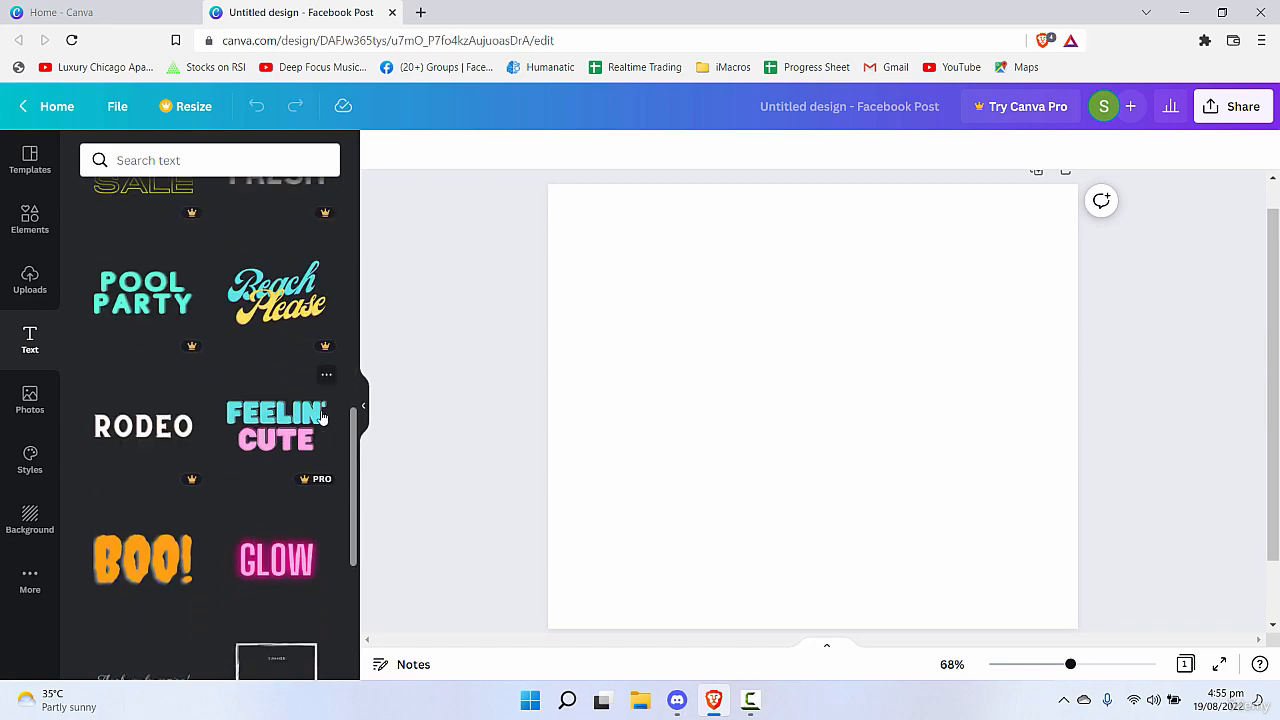
{"action": "scroll", "coordinate": [284, 391], "scroll_direction": "down", "scroll_amount": 1}
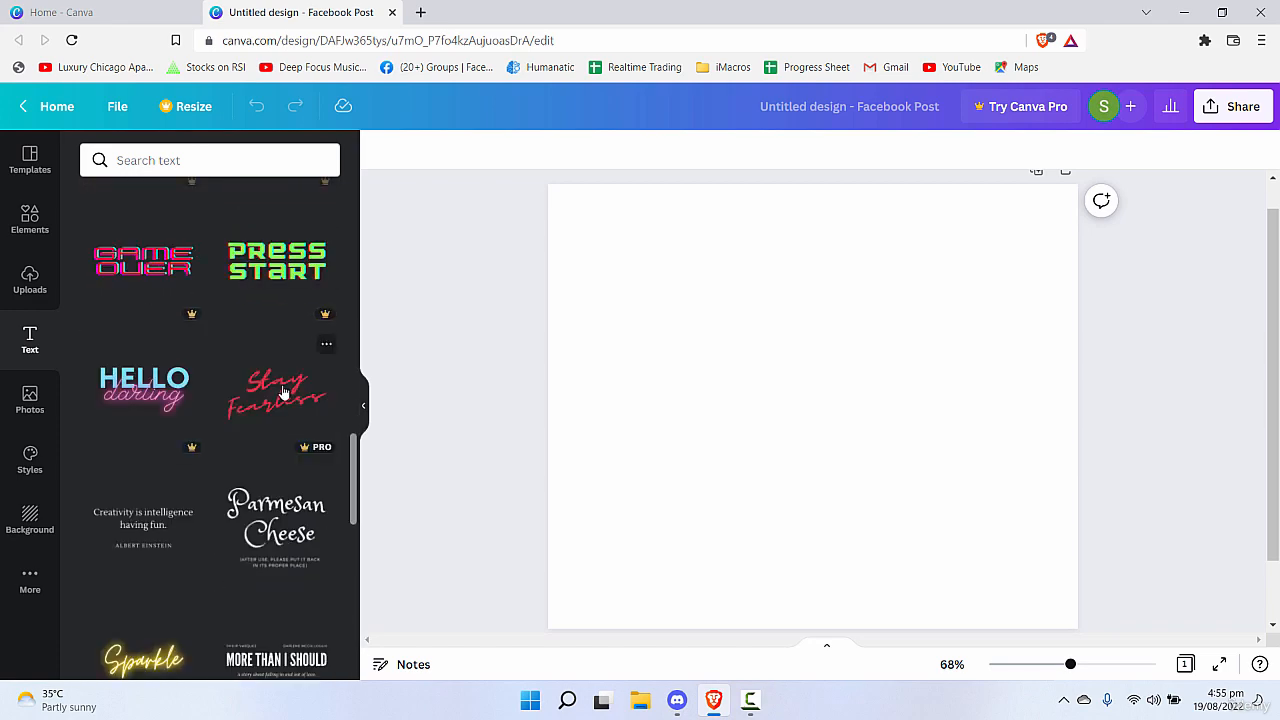
{"action": "scroll", "coordinate": [281, 393], "scroll_direction": "down", "scroll_amount": 3}
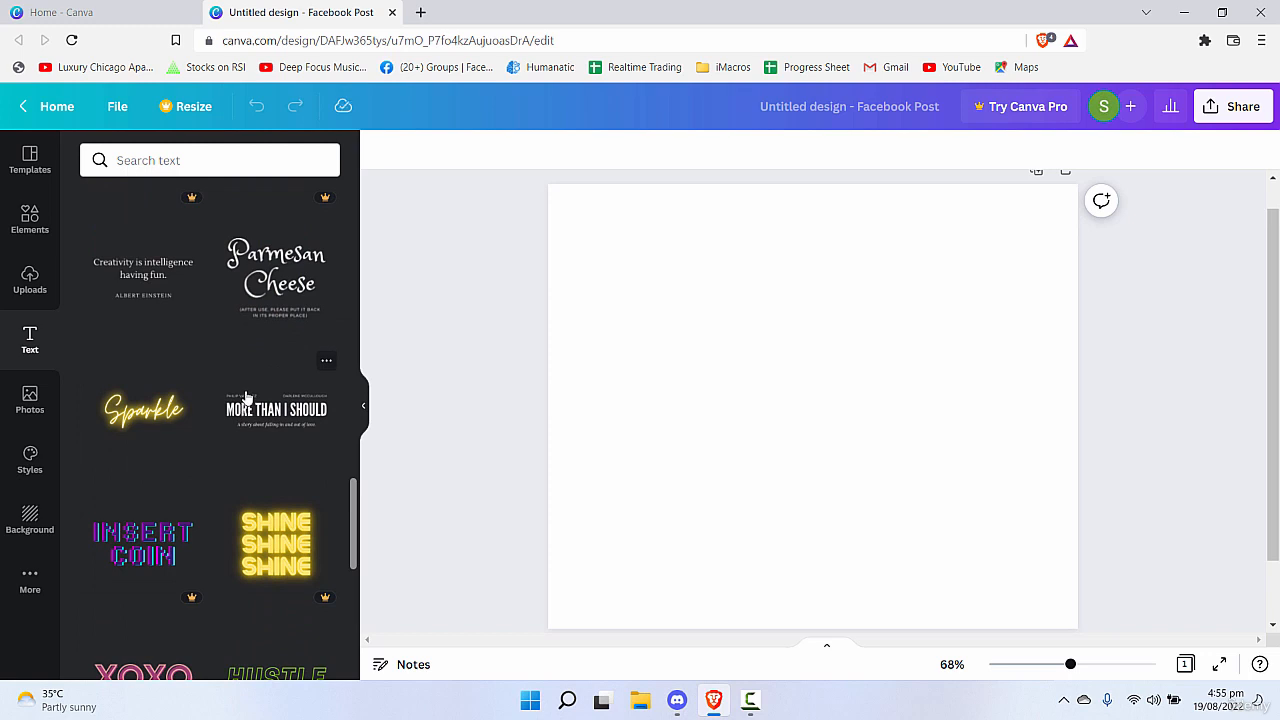
{"action": "scroll", "coordinate": [260, 402], "scroll_direction": "down", "scroll_amount": 7}
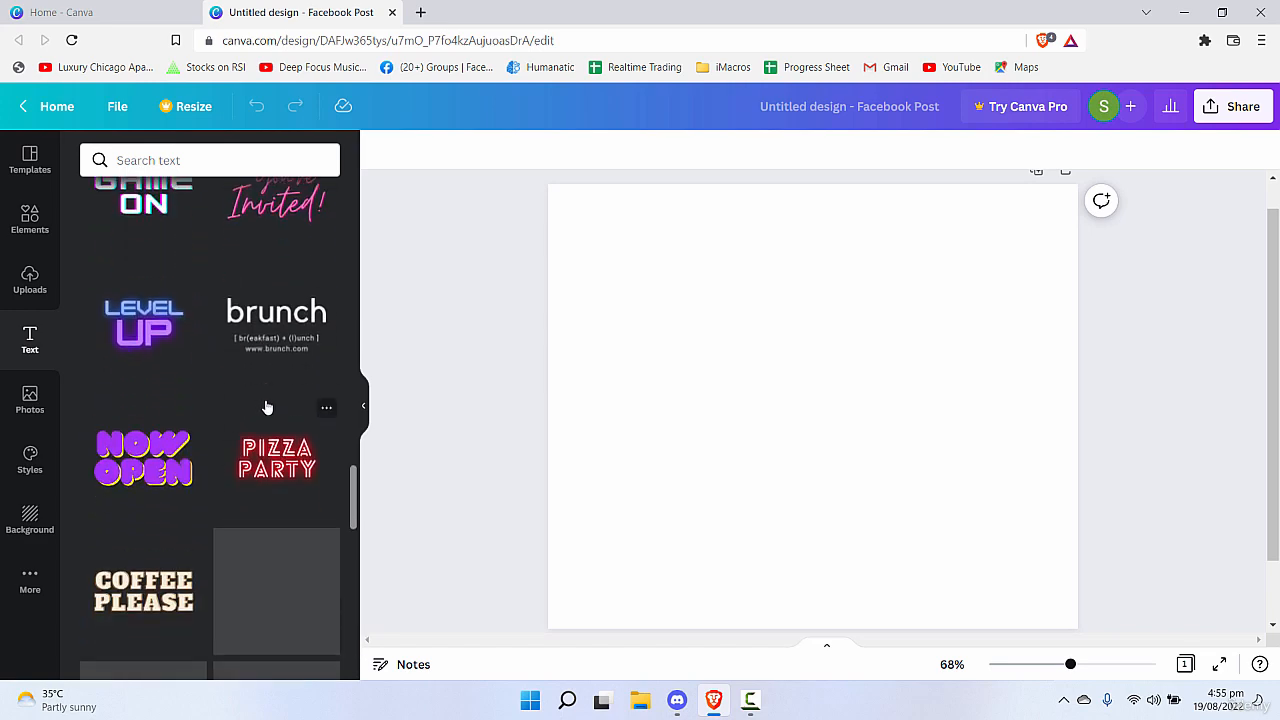
{"action": "scroll", "coordinate": [263, 397], "scroll_direction": "down", "scroll_amount": 3}
{"action": "scroll", "coordinate": [351, 521], "scroll_direction": "down", "scroll_amount": 5}
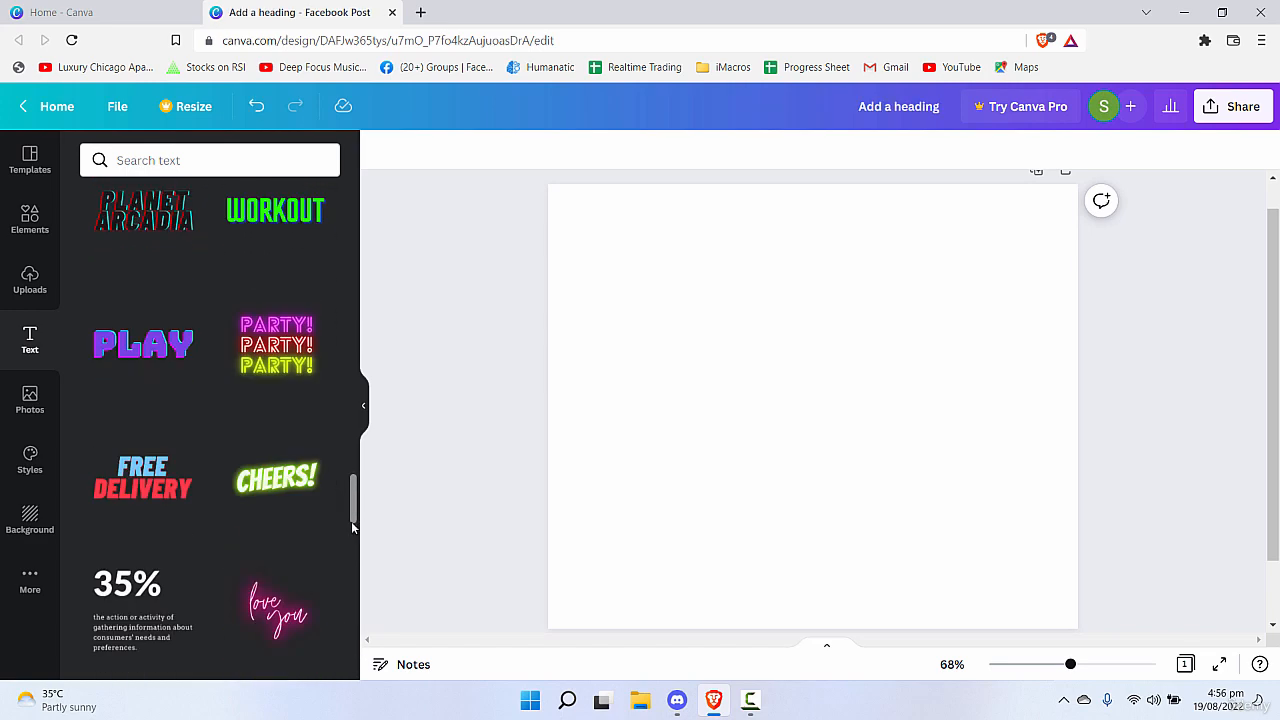
{"action": "scroll", "coordinate": [297, 449], "scroll_direction": "up", "scroll_amount": 15}
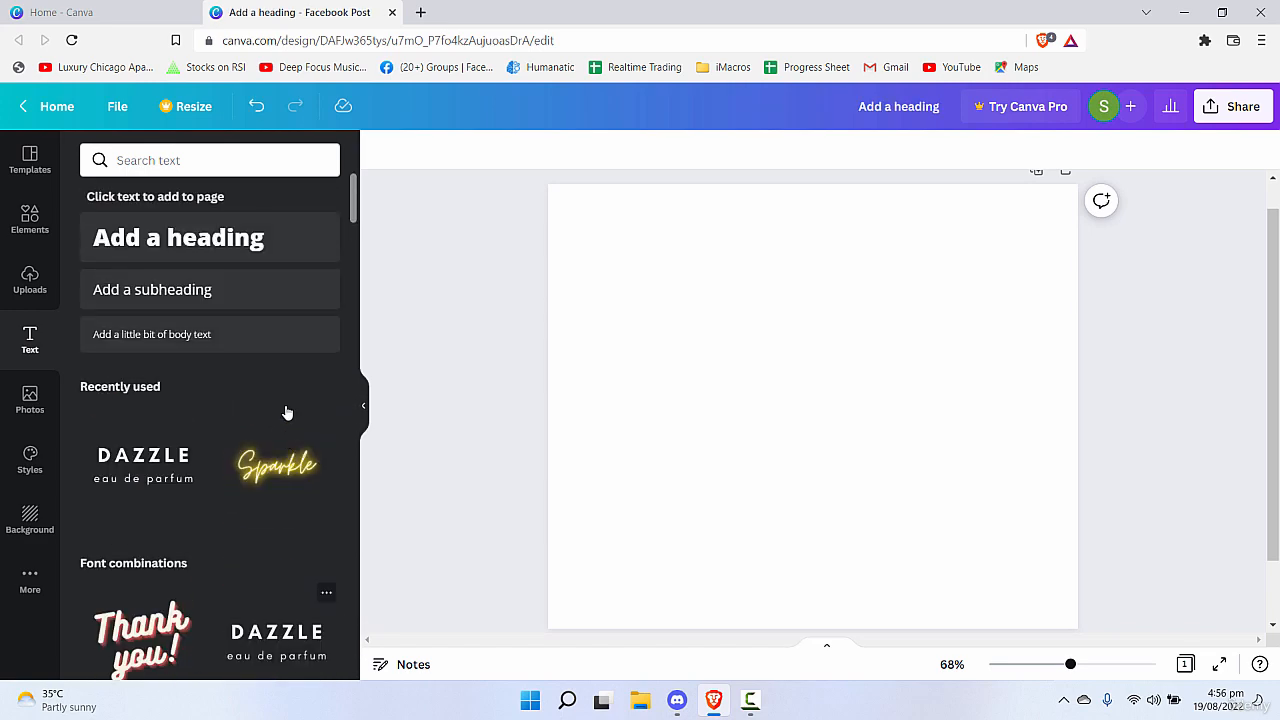
{"action": "scroll", "coordinate": [286, 412], "scroll_direction": "down", "scroll_amount": 10}
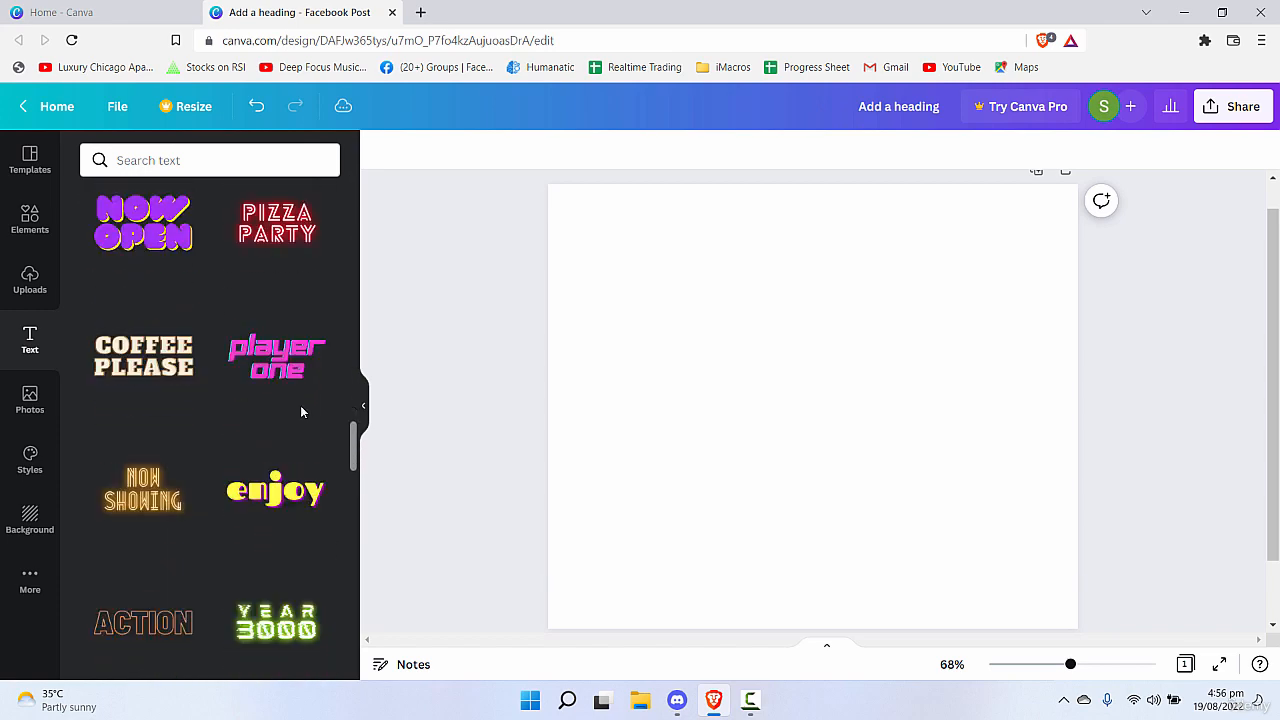
{"action": "scroll", "coordinate": [300, 415], "scroll_direction": "down", "scroll_amount": 8}
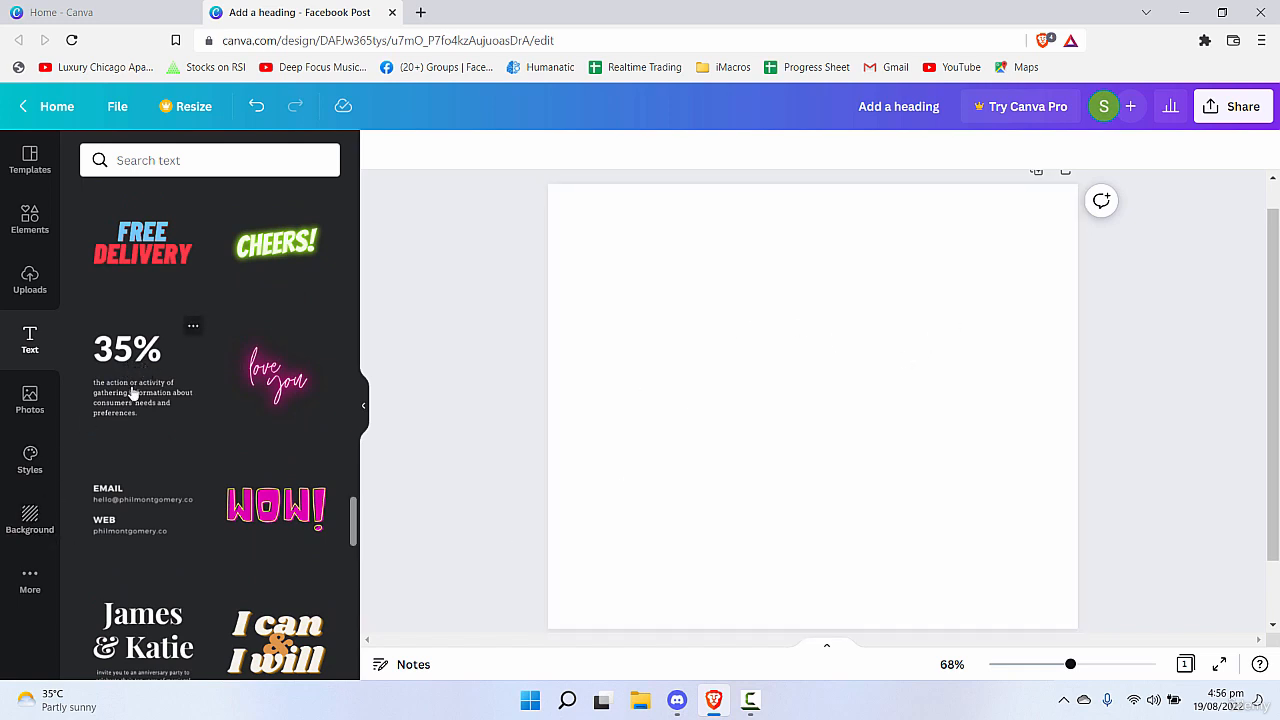
Set the blank page's background to black and add the "35%" font combination with its description.
{"action": "left_click", "coordinate": [791, 326]}
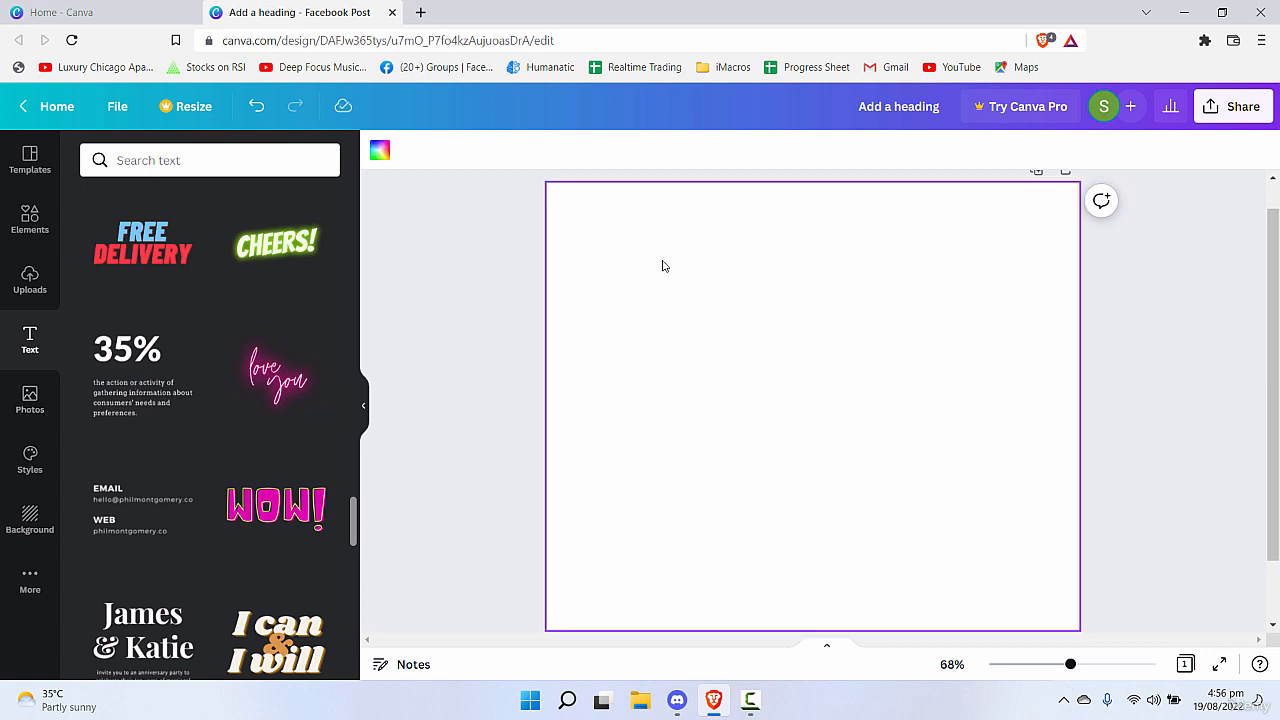
{"action": "left_click", "coordinate": [36, 520]}
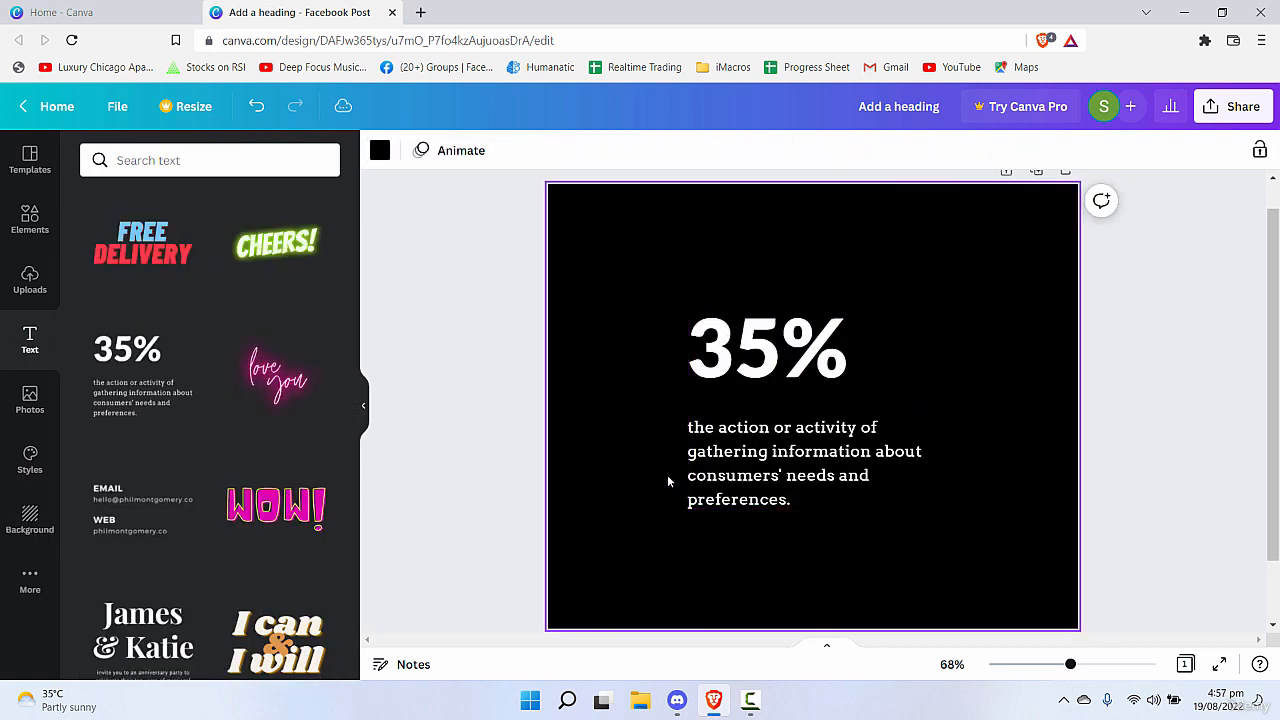
Select the "35%" text group with its paragraph on the page and delete it.
{"action": "left_click", "coordinate": [778, 505]}
{"action": "double_click", "coordinate": [778, 505]}
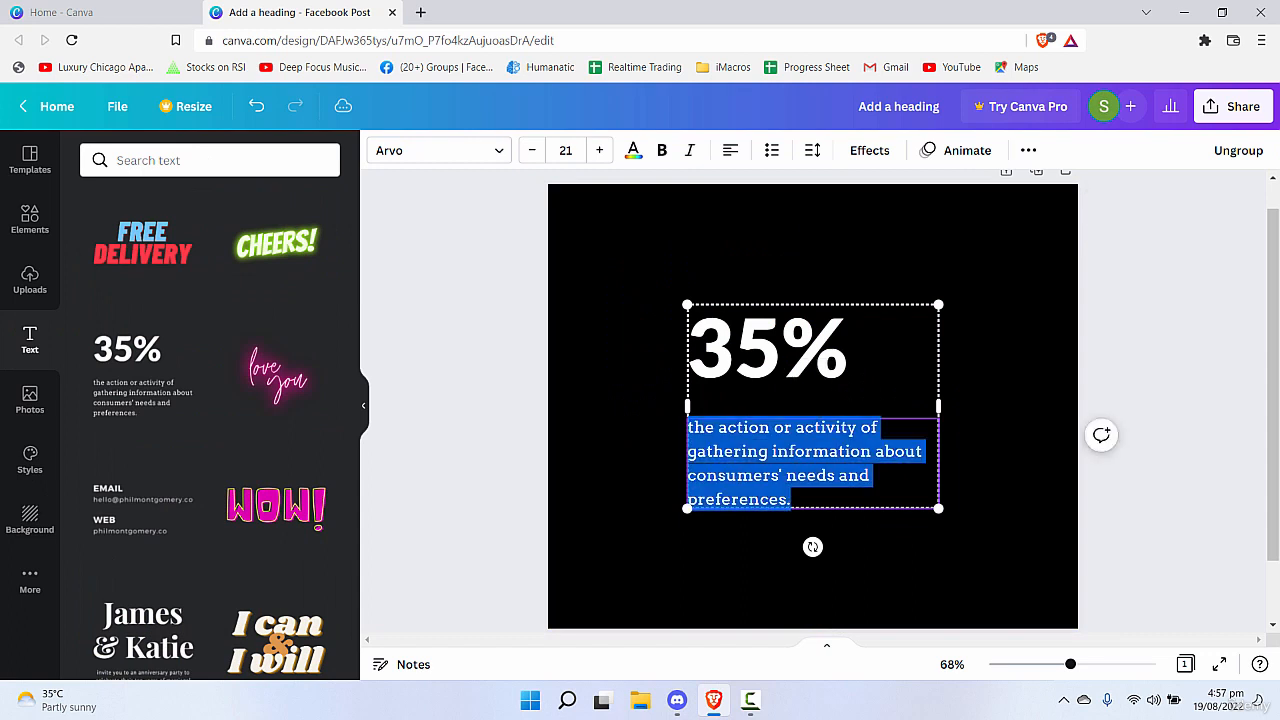
{"action": "left_click", "coordinate": [483, 514]}
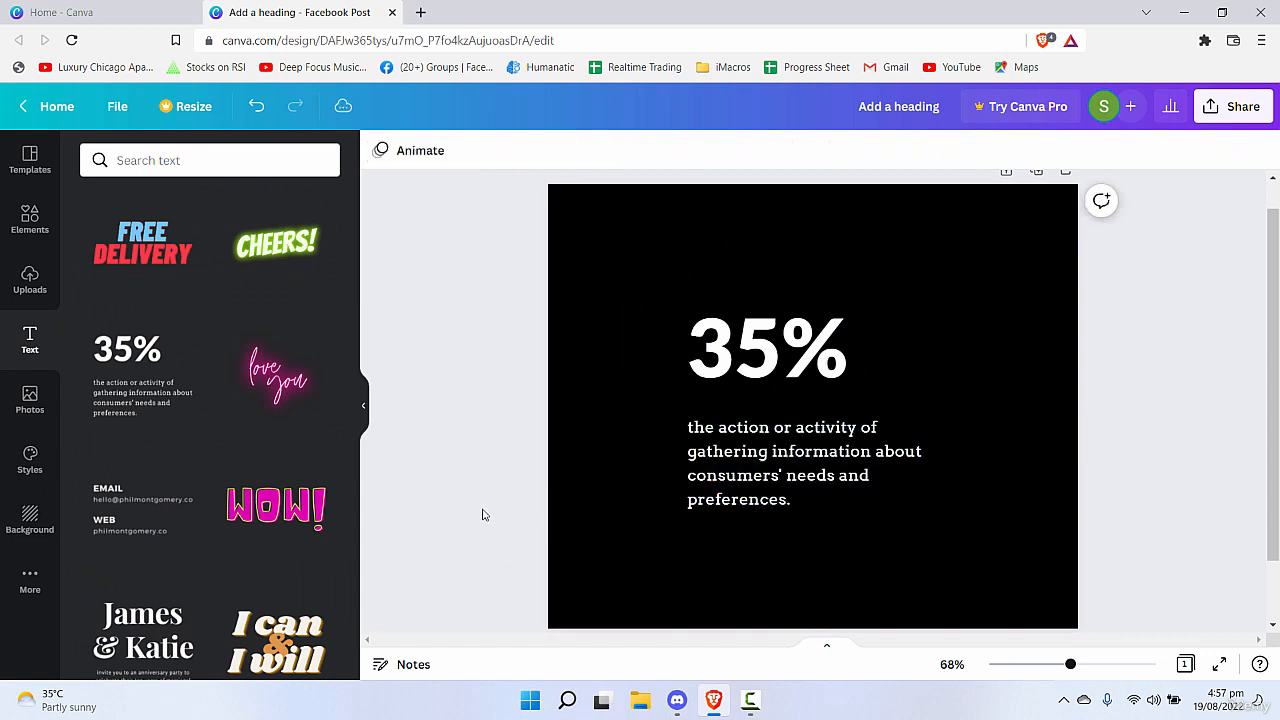
{"action": "left_click", "coordinate": [858, 486]}
{"action": "key", "text": "Delete"}
{"action": "key", "text": "Delete"}
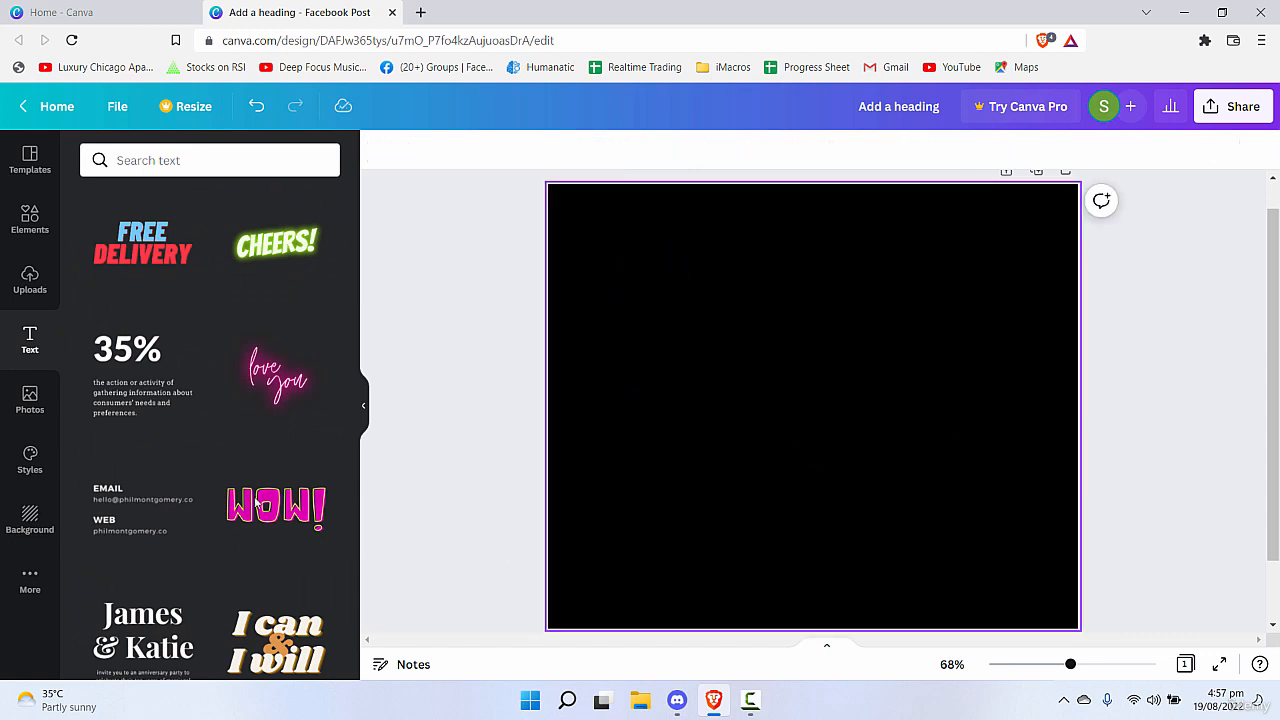
Find the "ESPRESSO" coffee price list among the font combinations and add it to the black page.
{"action": "scroll", "coordinate": [155, 248], "scroll_direction": "down", "scroll_amount": 3}
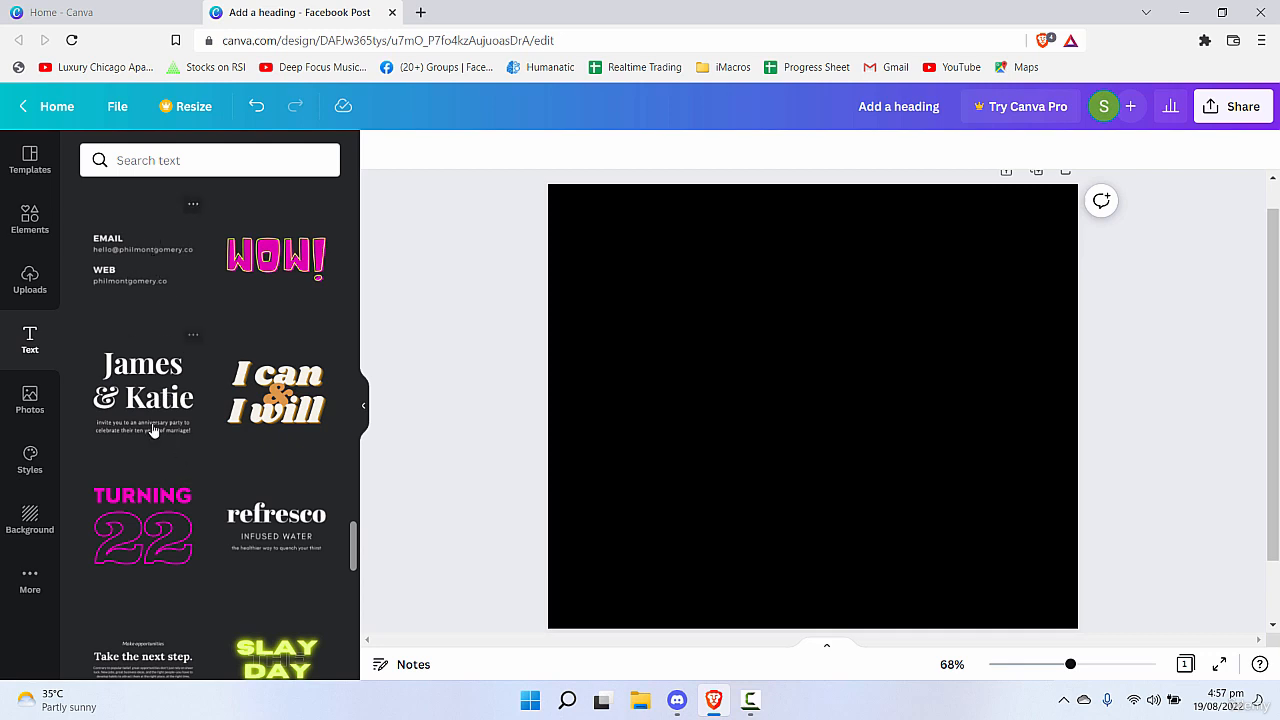
{"action": "scroll", "coordinate": [151, 427], "scroll_direction": "down", "scroll_amount": 2}
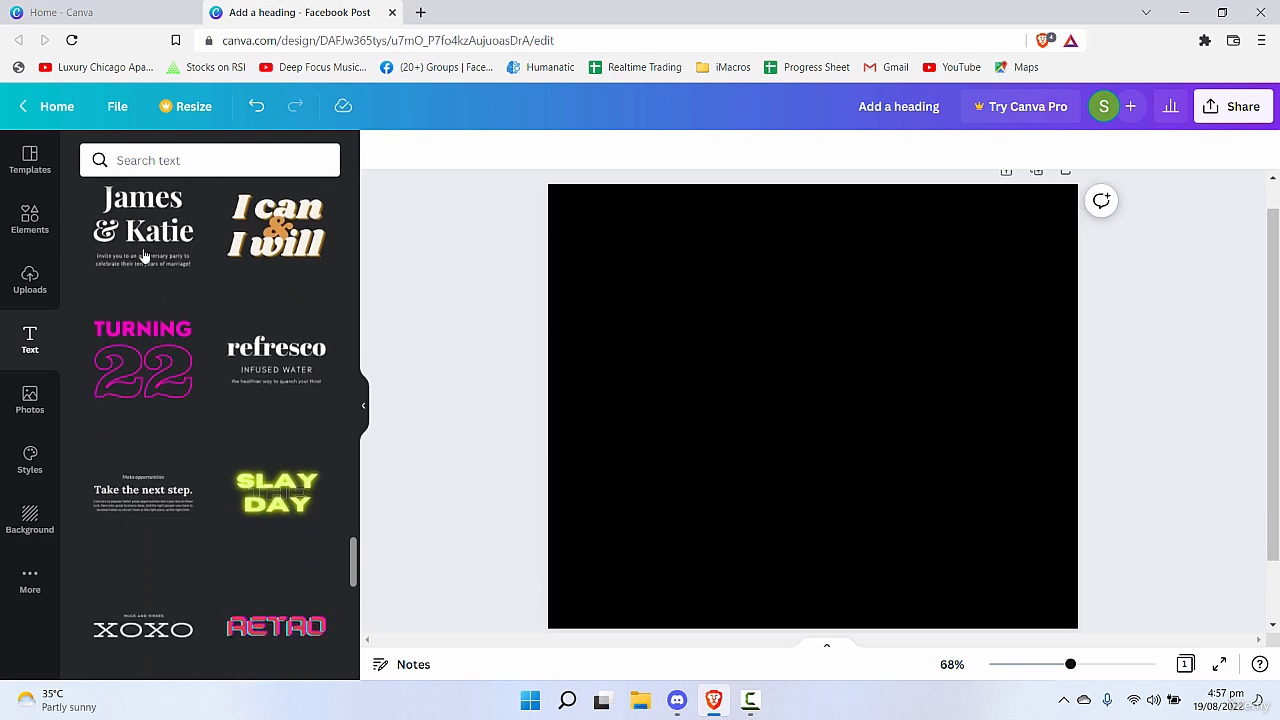
{"action": "scroll", "coordinate": [275, 268], "scroll_direction": "down", "scroll_amount": 5}
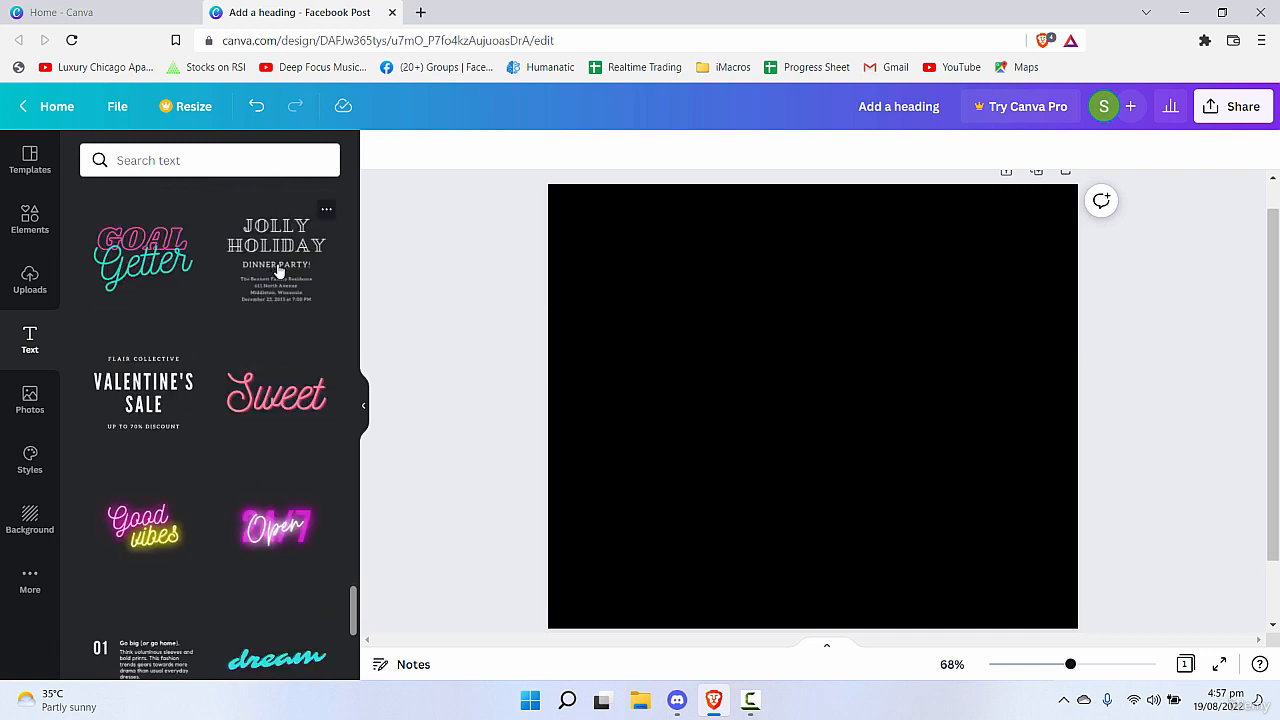
{"action": "scroll", "coordinate": [290, 330], "scroll_direction": "down", "scroll_amount": 4}
{"action": "scroll", "coordinate": [255, 516], "scroll_direction": "down", "scroll_amount": 3}
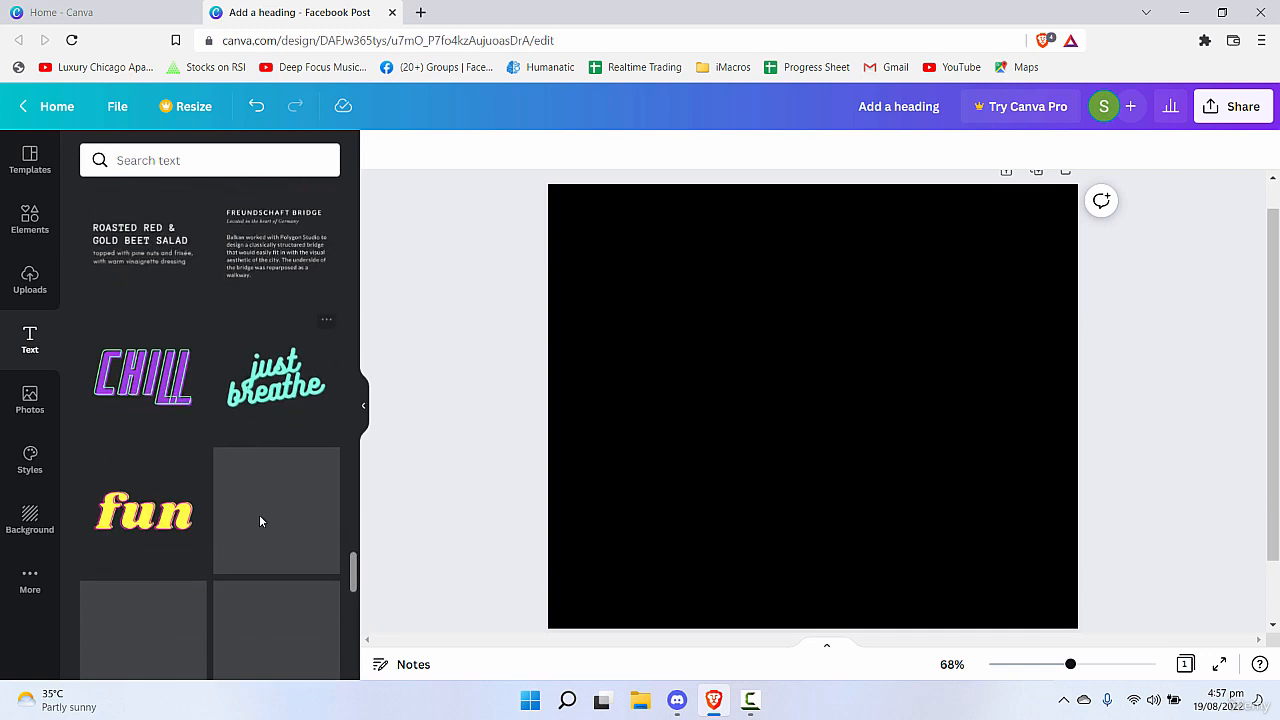
{"action": "scroll", "coordinate": [265, 525], "scroll_direction": "down", "scroll_amount": 3}
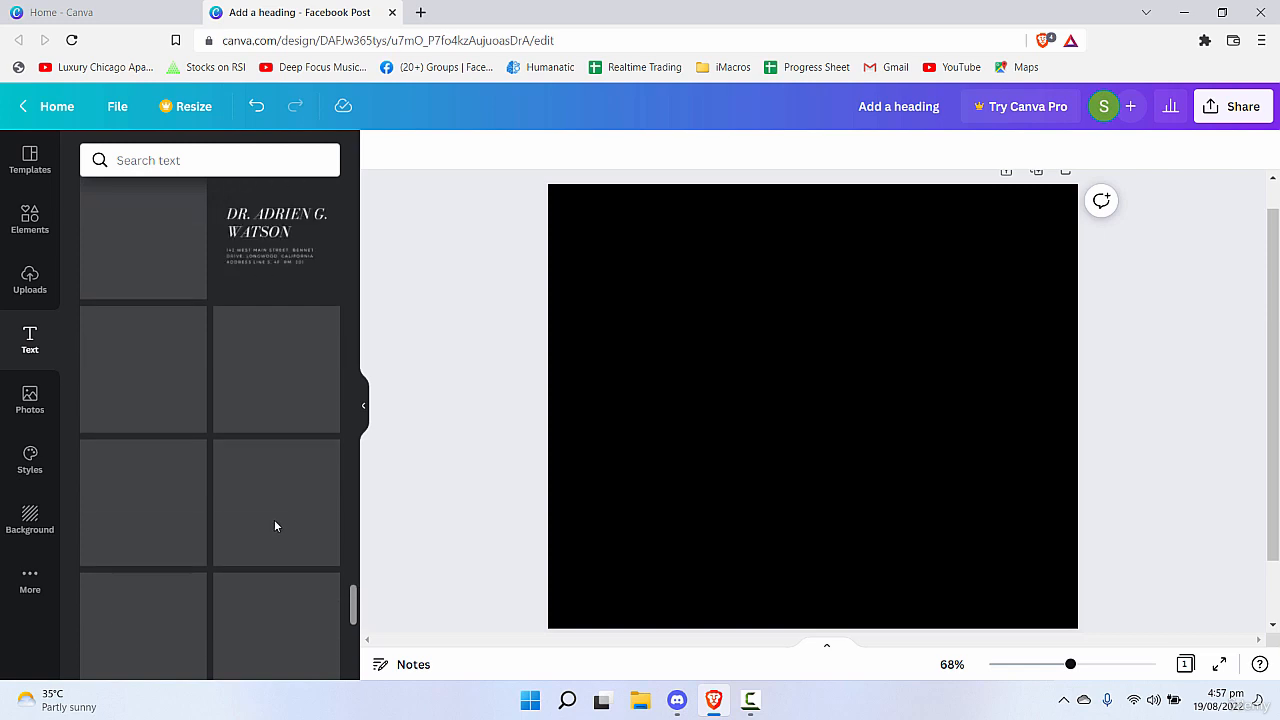
{"action": "scroll", "coordinate": [315, 437], "scroll_direction": "down", "scroll_amount": 5}
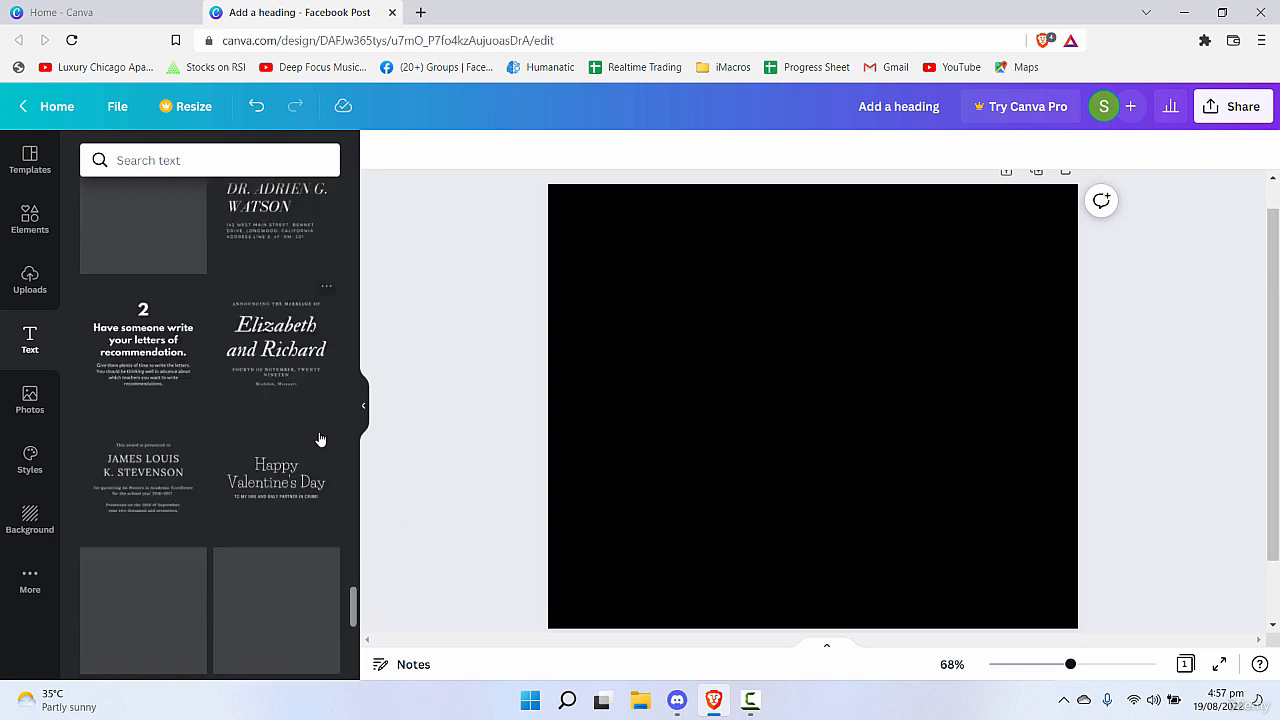
{"action": "scroll", "coordinate": [310, 435], "scroll_direction": "down", "scroll_amount": 3}
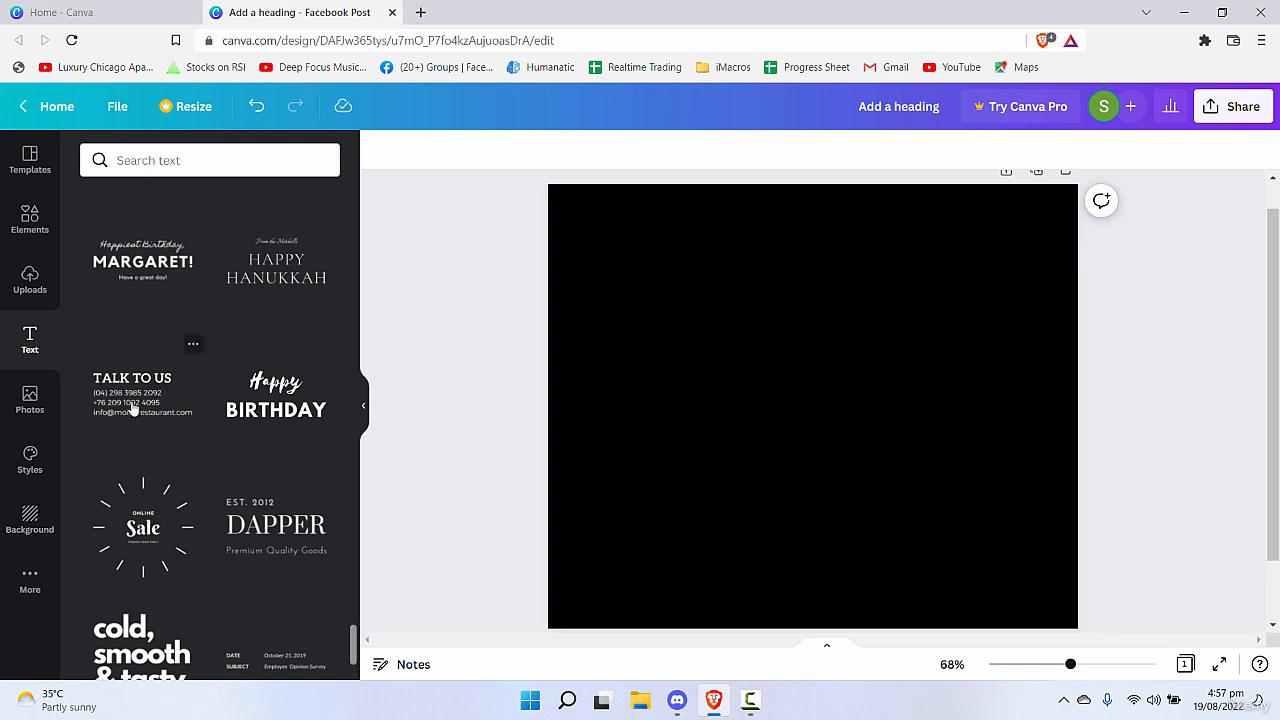
{"action": "scroll", "coordinate": [180, 470], "scroll_direction": "down", "scroll_amount": 2}
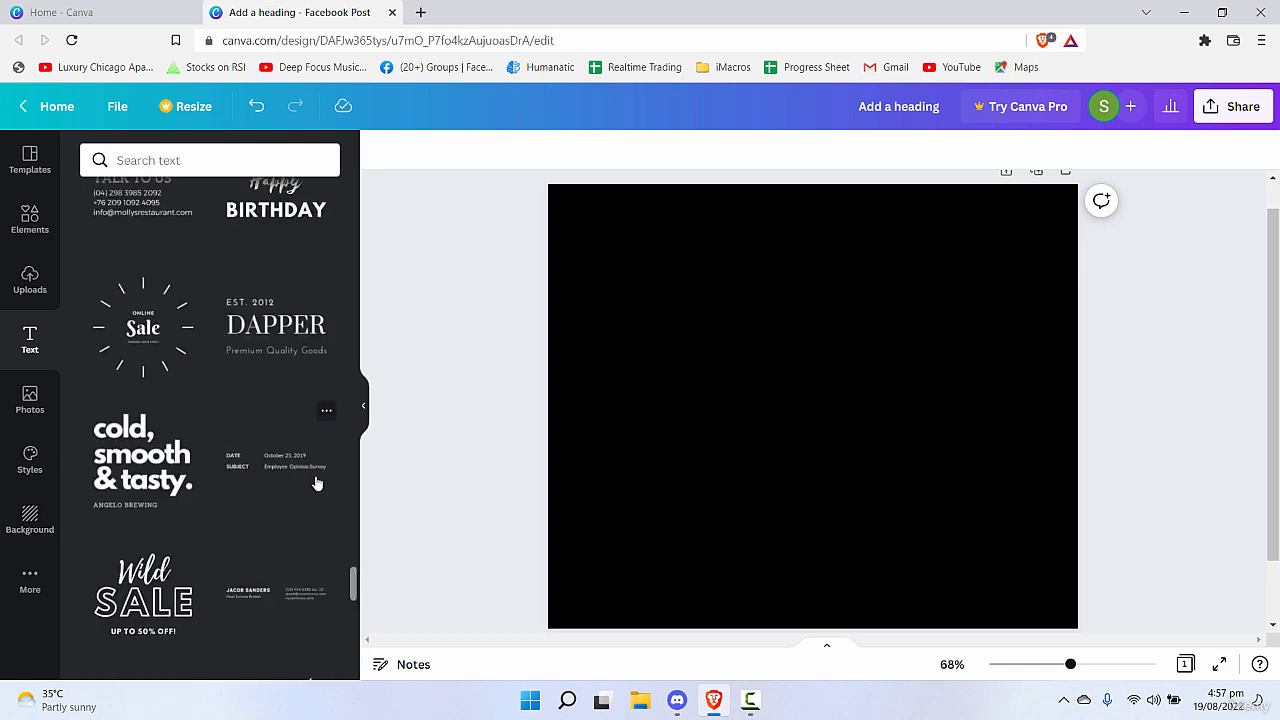
{"action": "scroll", "coordinate": [306, 485], "scroll_direction": "down", "scroll_amount": 6}
{"action": "left_click", "coordinate": [277, 375]}
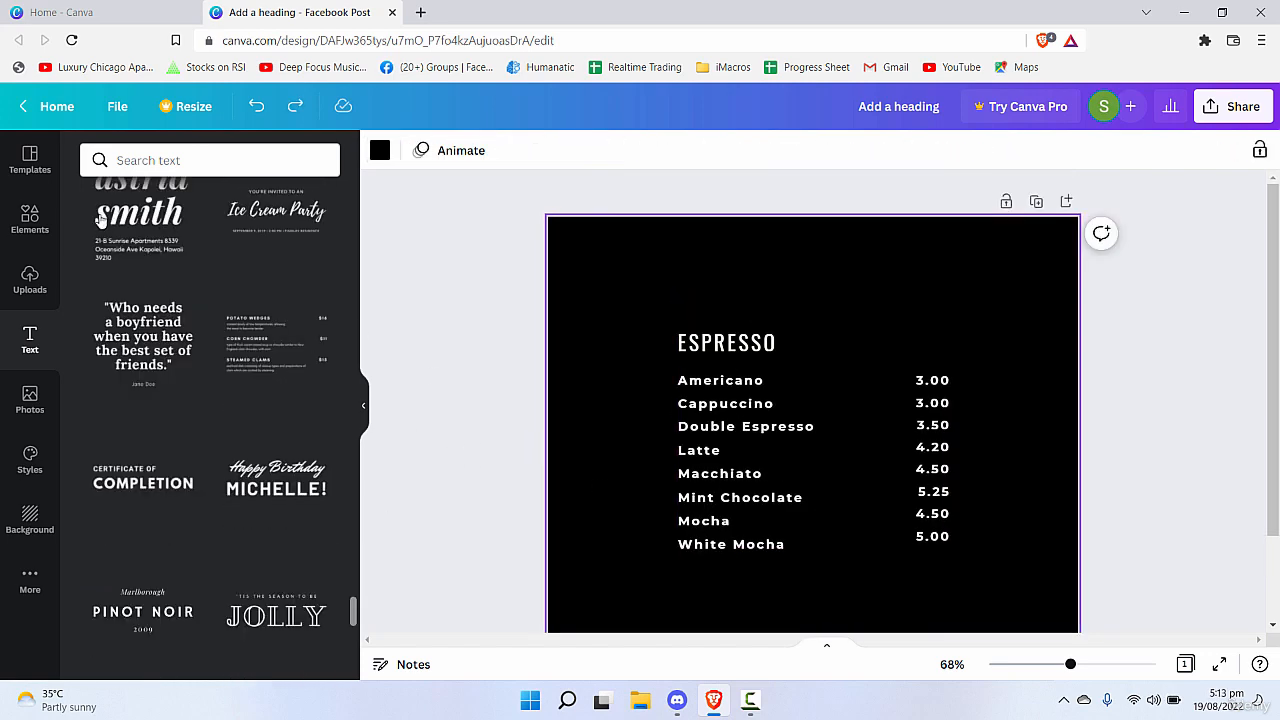
View the details and keywords of the "cold, smooth & tasty." and date/subject memo font combinations.
{"action": "left_click", "coordinate": [212, 161]}
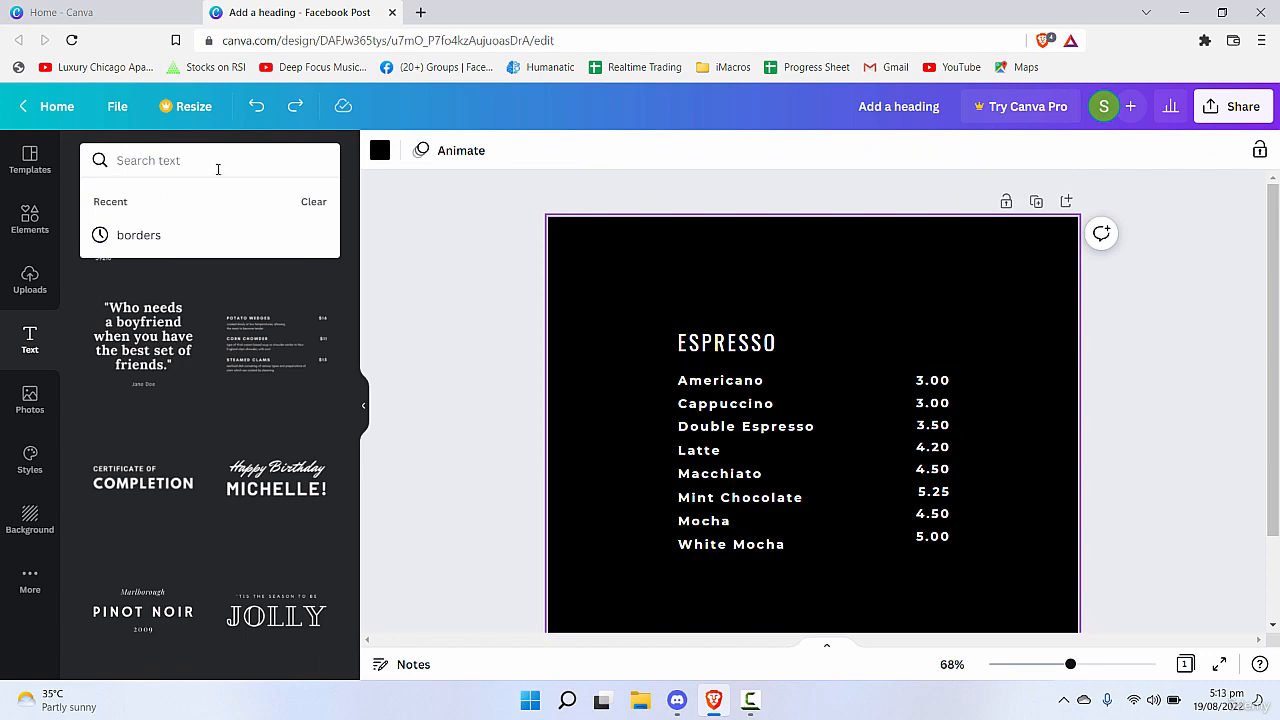
{"action": "scroll", "coordinate": [251, 460], "scroll_direction": "down", "scroll_amount": 3}
{"action": "scroll", "coordinate": [303, 502], "scroll_direction": "up", "scroll_amount": 5}
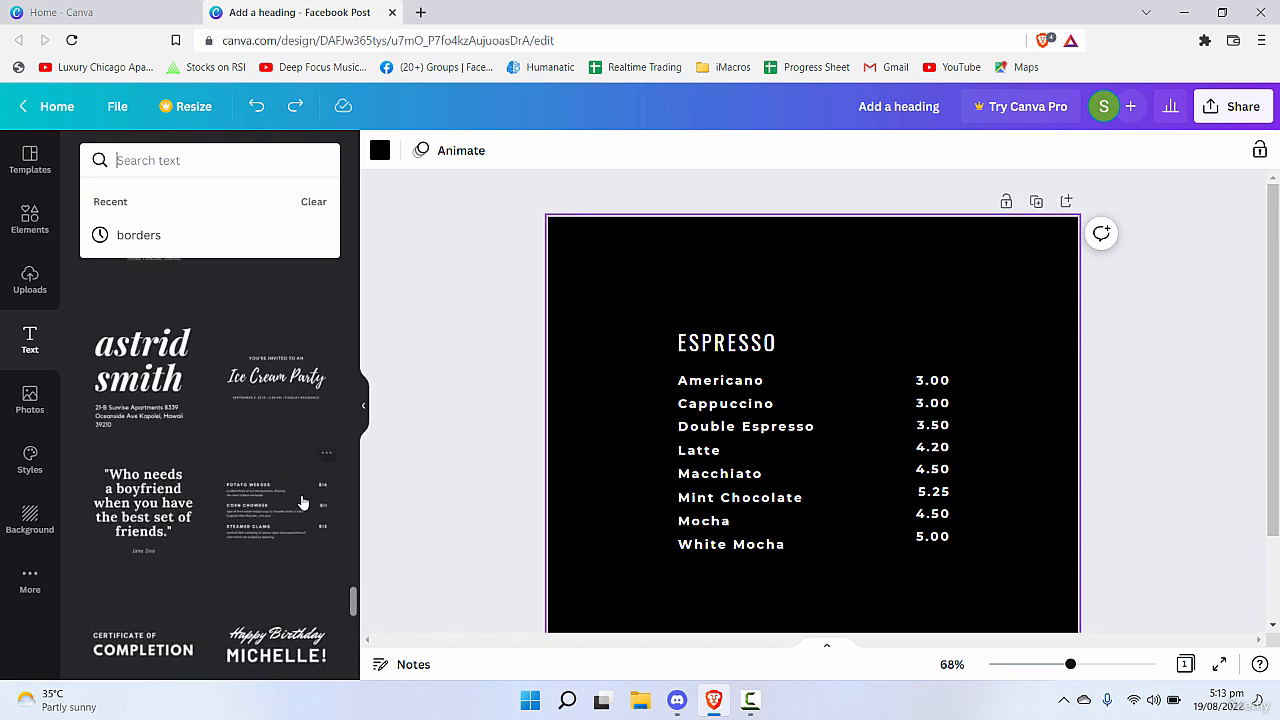
{"action": "scroll", "coordinate": [303, 502], "scroll_direction": "down", "scroll_amount": 2}
{"action": "left_click", "coordinate": [465, 277]}
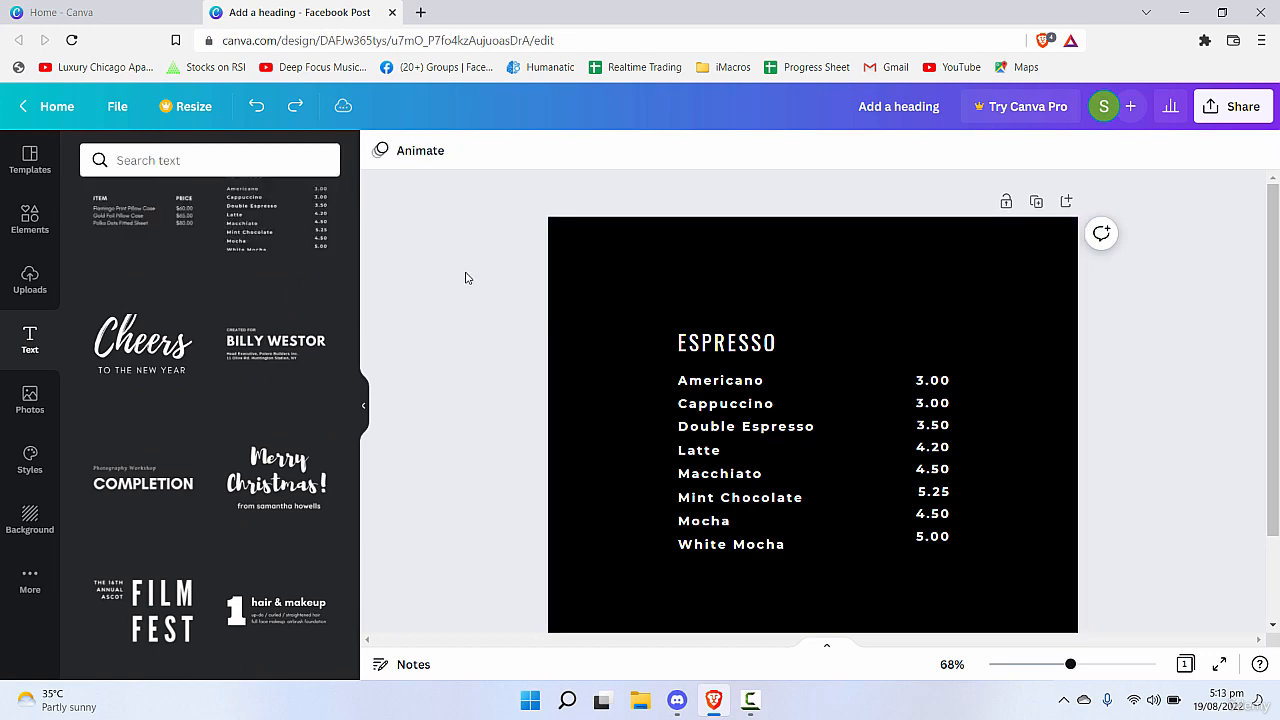
{"action": "scroll", "coordinate": [317, 346], "scroll_direction": "down", "scroll_amount": 5}
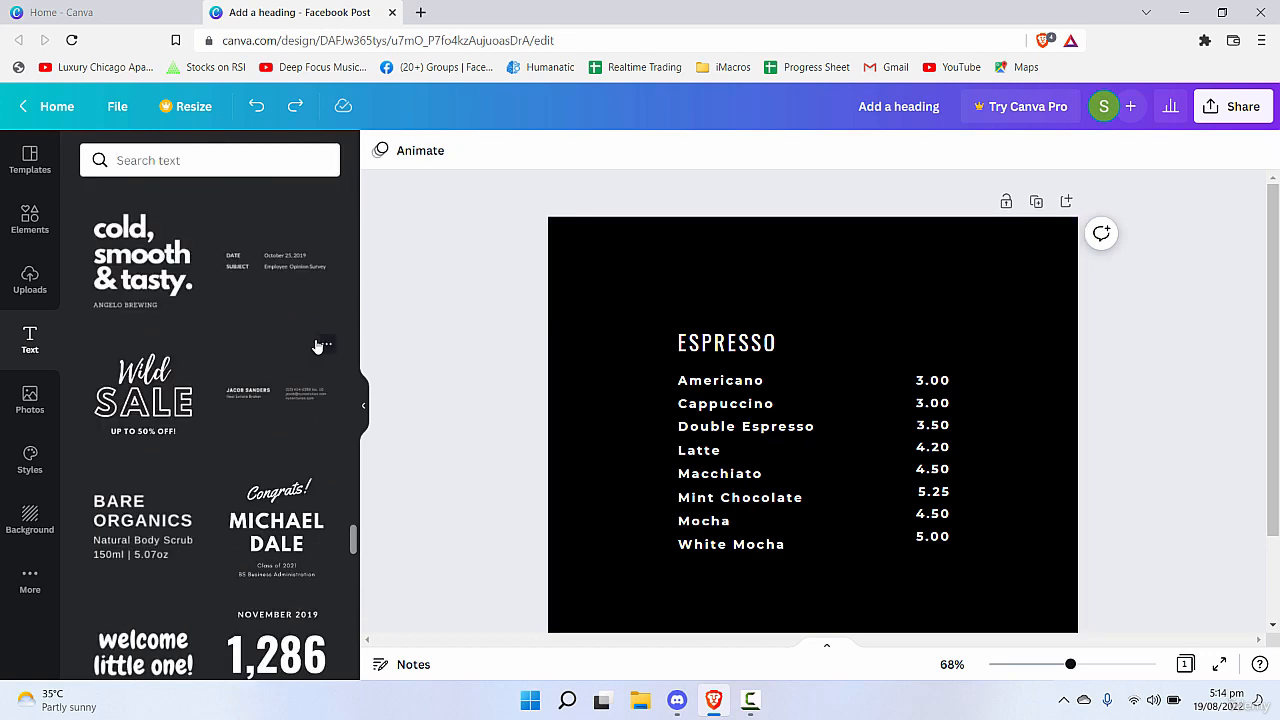
{"action": "scroll", "coordinate": [300, 340], "scroll_direction": "up", "scroll_amount": 1}
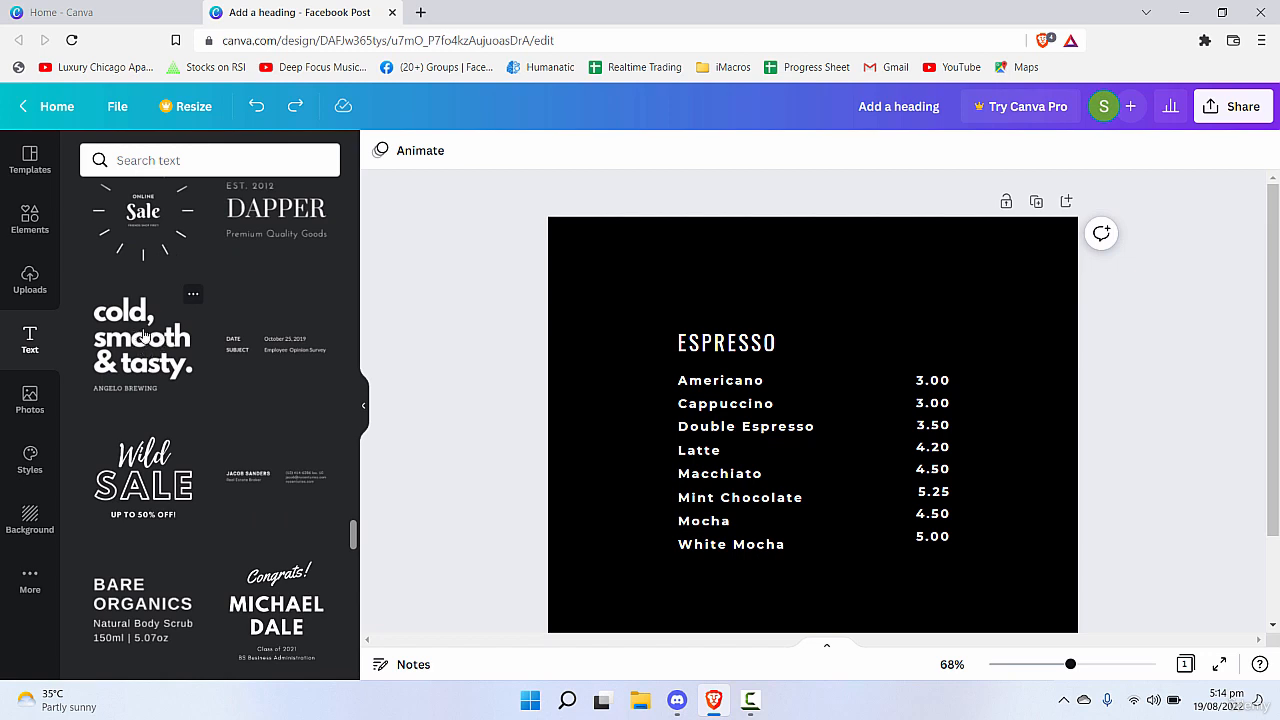
{"action": "left_click", "coordinate": [195, 299]}
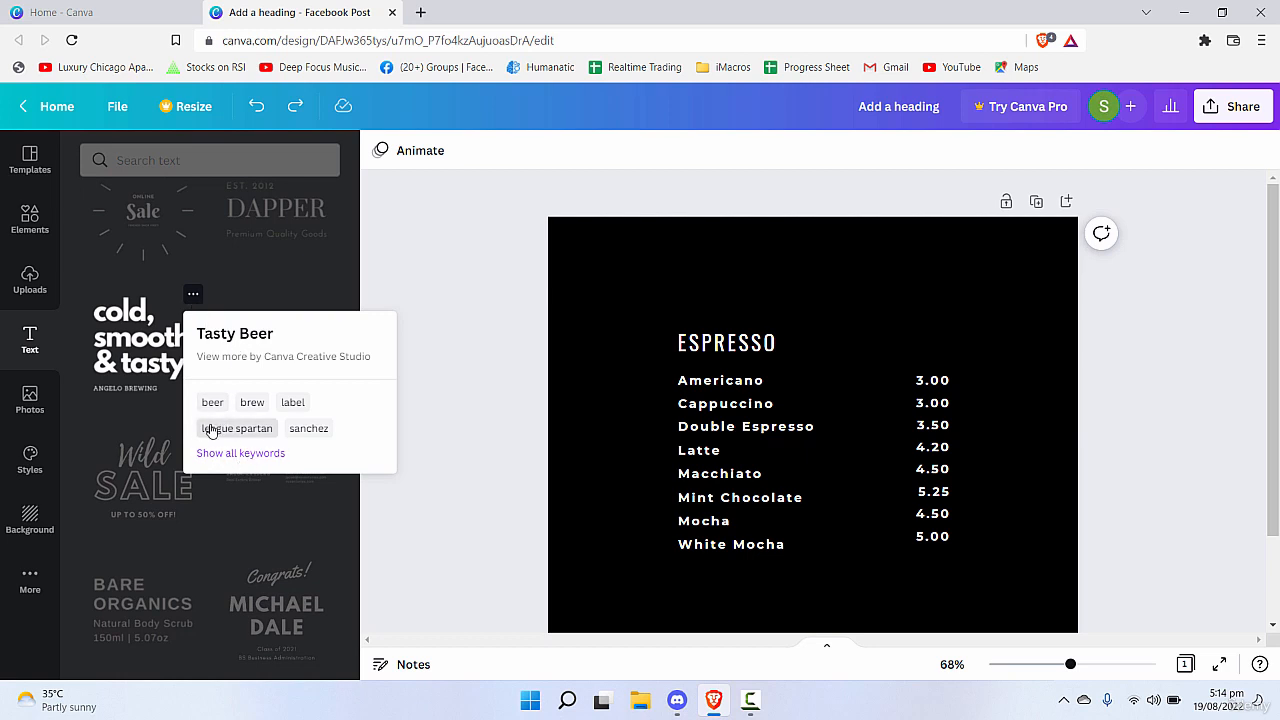
{"action": "left_click", "coordinate": [327, 294]}
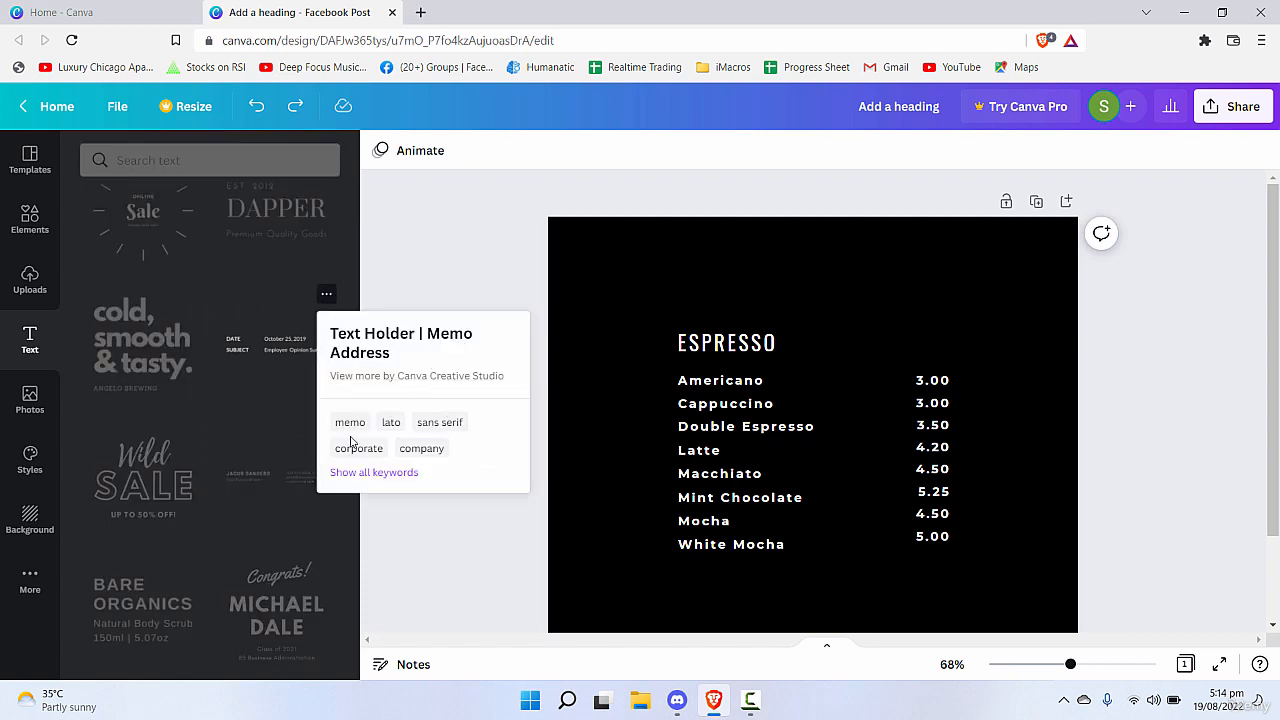
{"action": "left_click", "coordinate": [405, 325]}
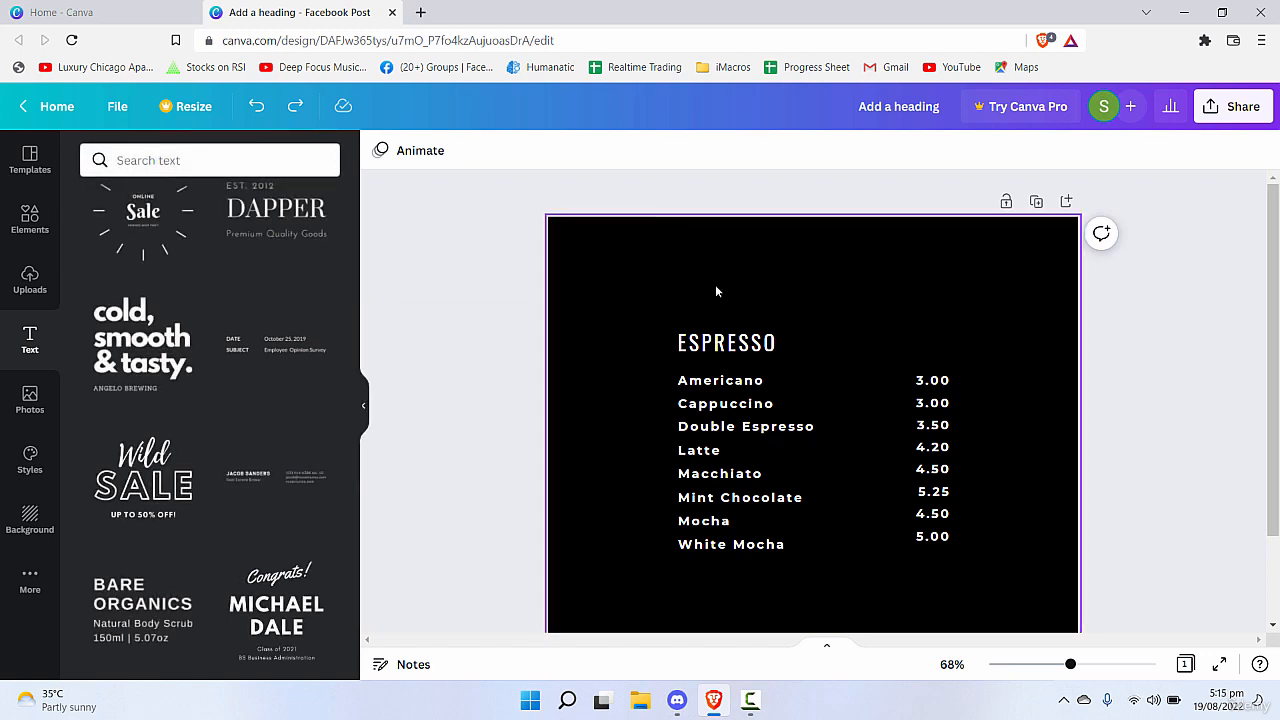
Search the text library for "quotes" and replace the "ESPRESSO" list on the page with the "DO SOMETHING TODAY" quote.
{"action": "left_click", "coordinate": [215, 156]}
{"action": "type", "text": "quotes"}
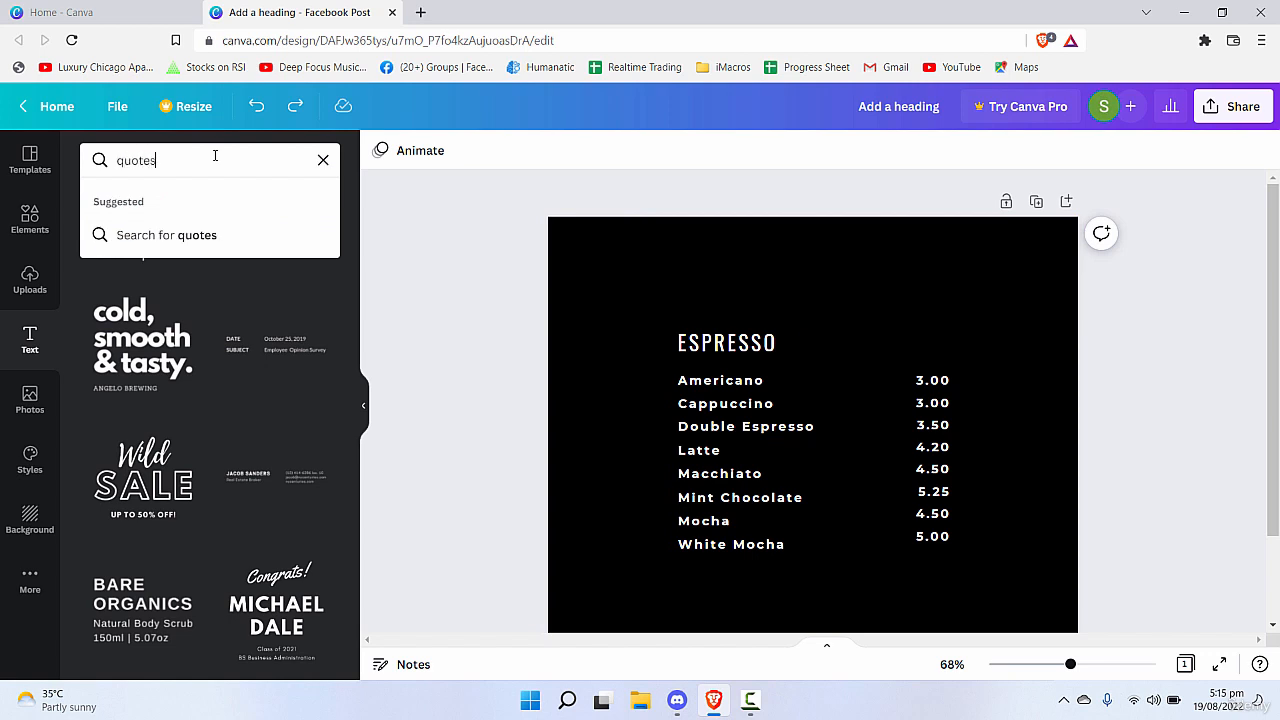
{"action": "key", "text": "Return"}
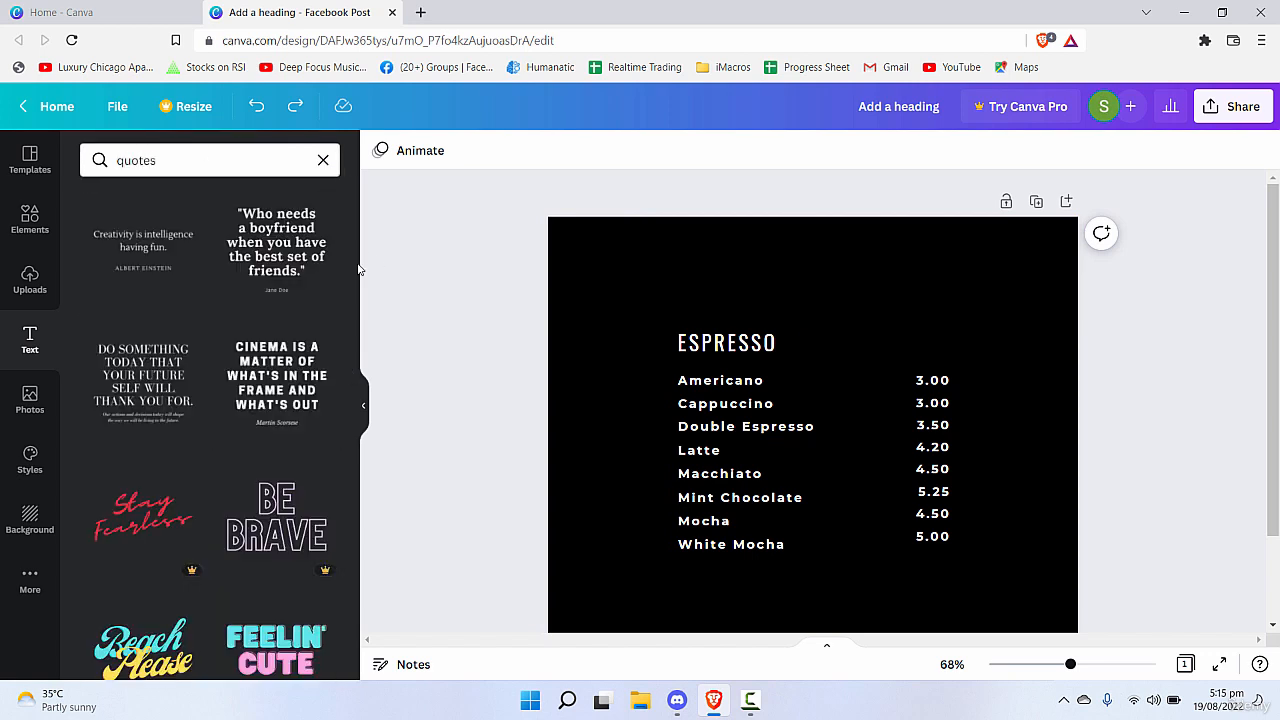
{"action": "left_click", "coordinate": [862, 416]}
{"action": "key", "text": "ctrl+z"}
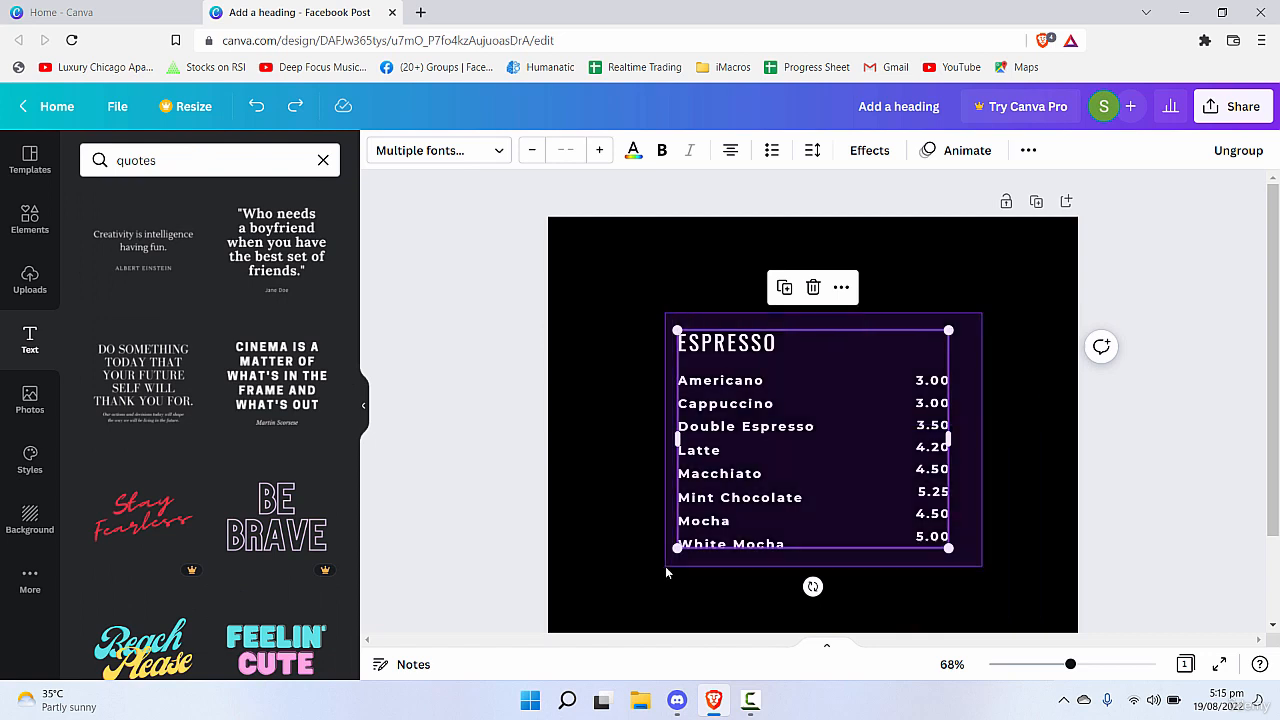
{"action": "key", "text": "Delete"}
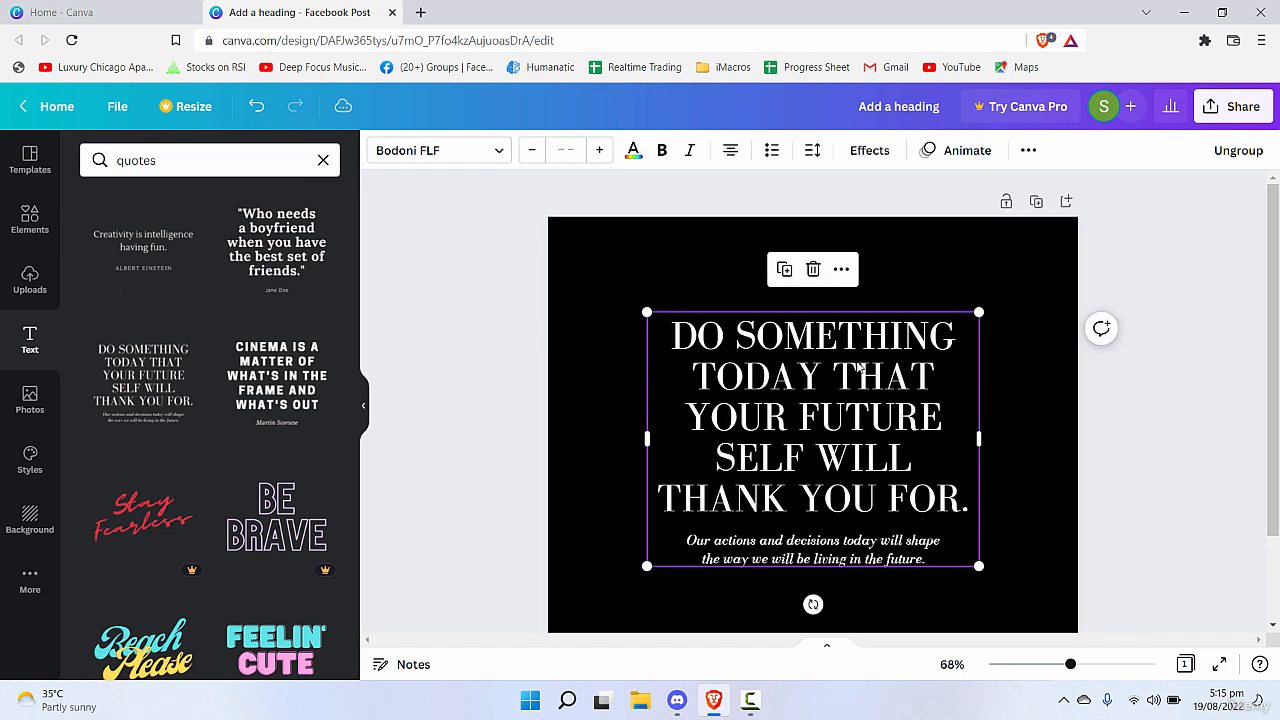
{"action": "left_click", "coordinate": [1033, 463]}
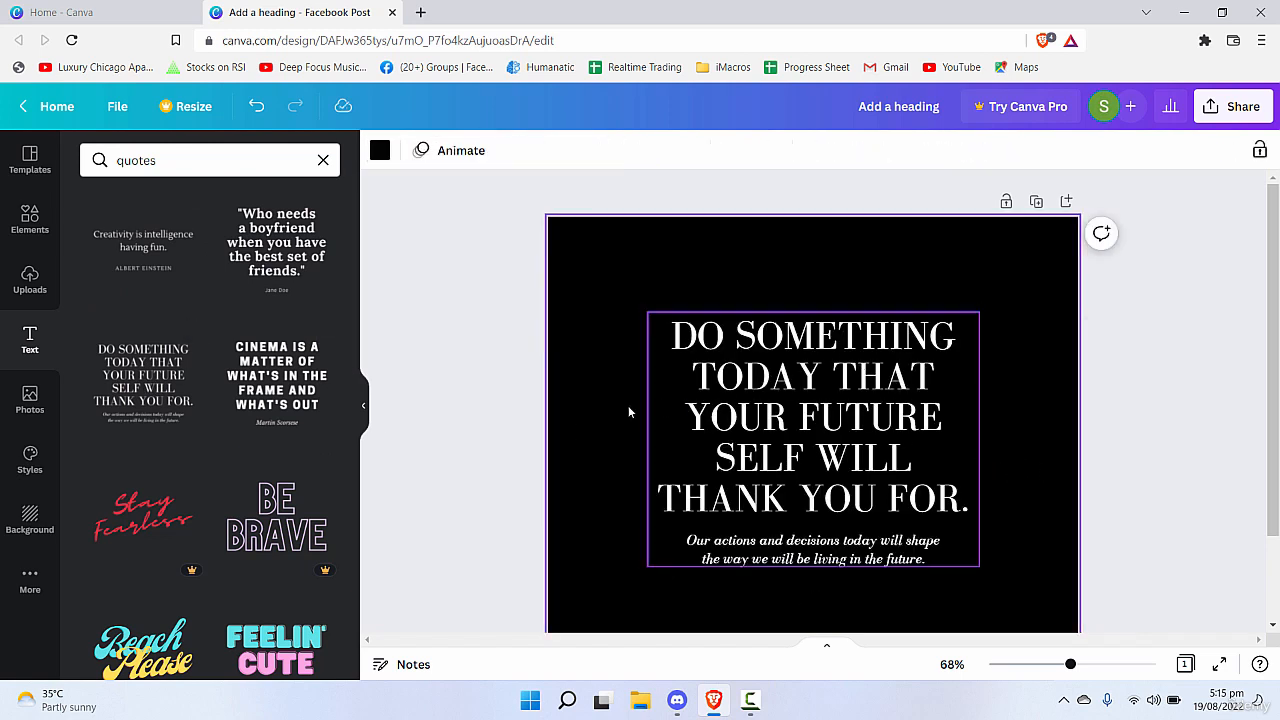
Select the italic sentence and the large headline individually inside the quote's text group.
{"action": "double_click", "coordinate": [828, 438]}
{"action": "left_click", "coordinate": [831, 557]}
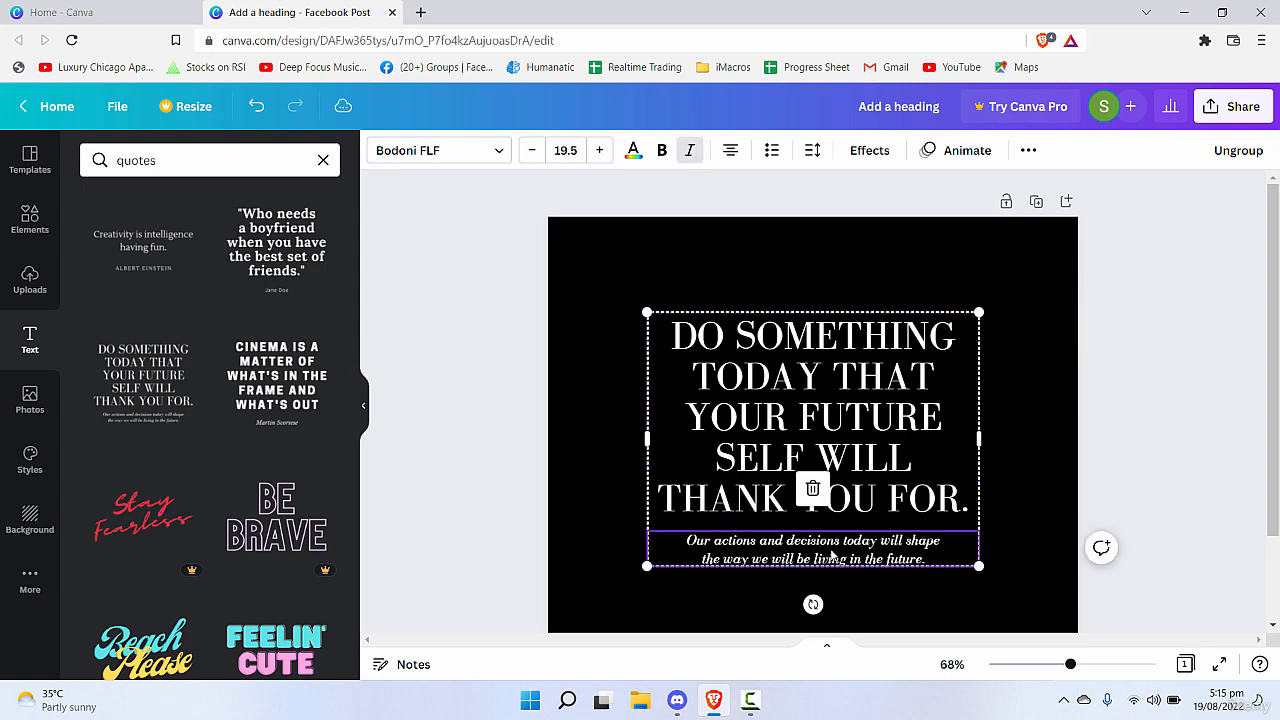
{"action": "left_click", "coordinate": [860, 486]}
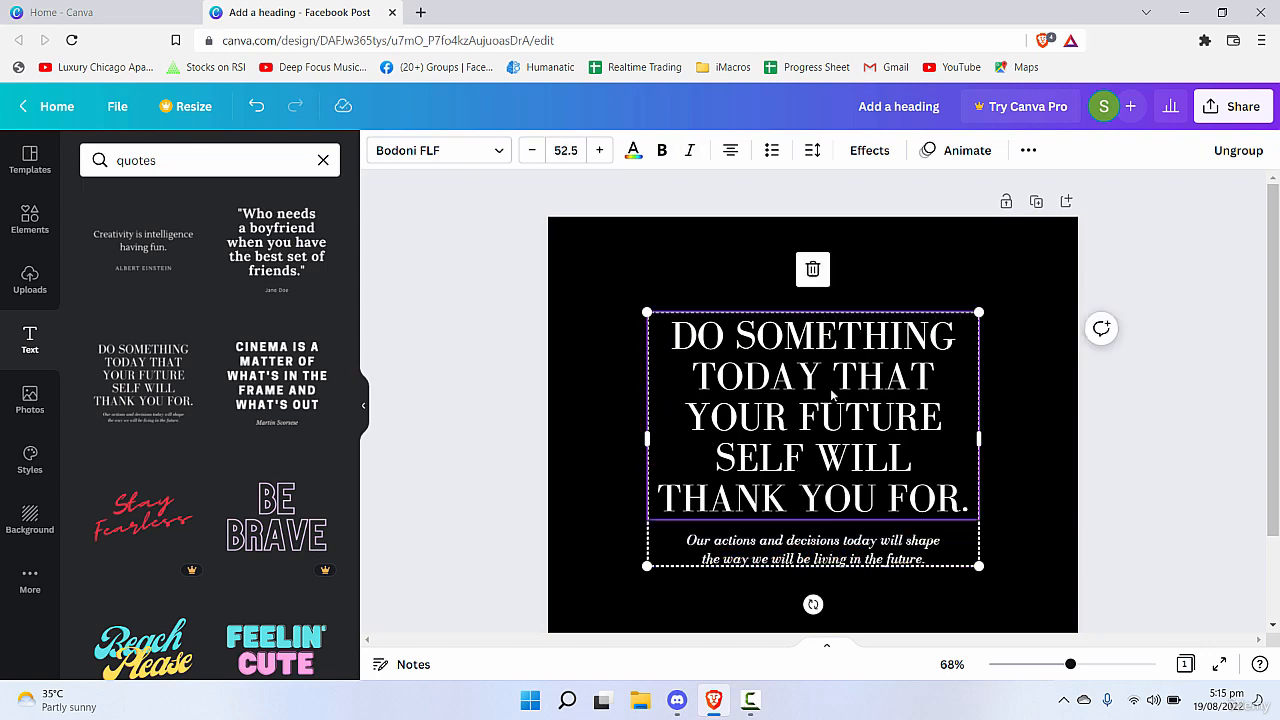
{"action": "left_click", "coordinate": [598, 415]}
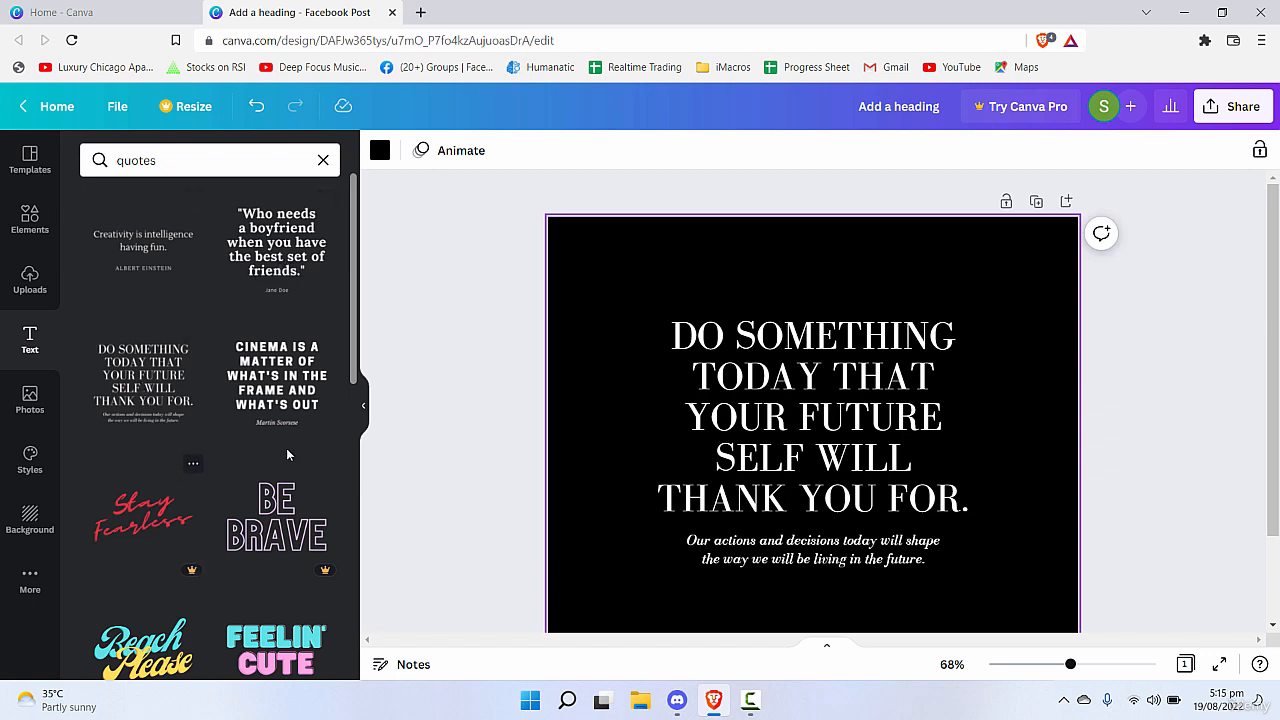
Look through the "quotes" font combinations and search the text library for "calendar".
{"action": "scroll", "coordinate": [748, 487], "scroll_direction": "down", "scroll_amount": 1}
{"action": "scroll", "coordinate": [875, 482], "scroll_direction": "up", "scroll_amount": 1}
{"action": "scroll", "coordinate": [257, 385], "scroll_direction": "down", "scroll_amount": 7}
{"action": "scroll", "coordinate": [257, 385], "scroll_direction": "up", "scroll_amount": 7}
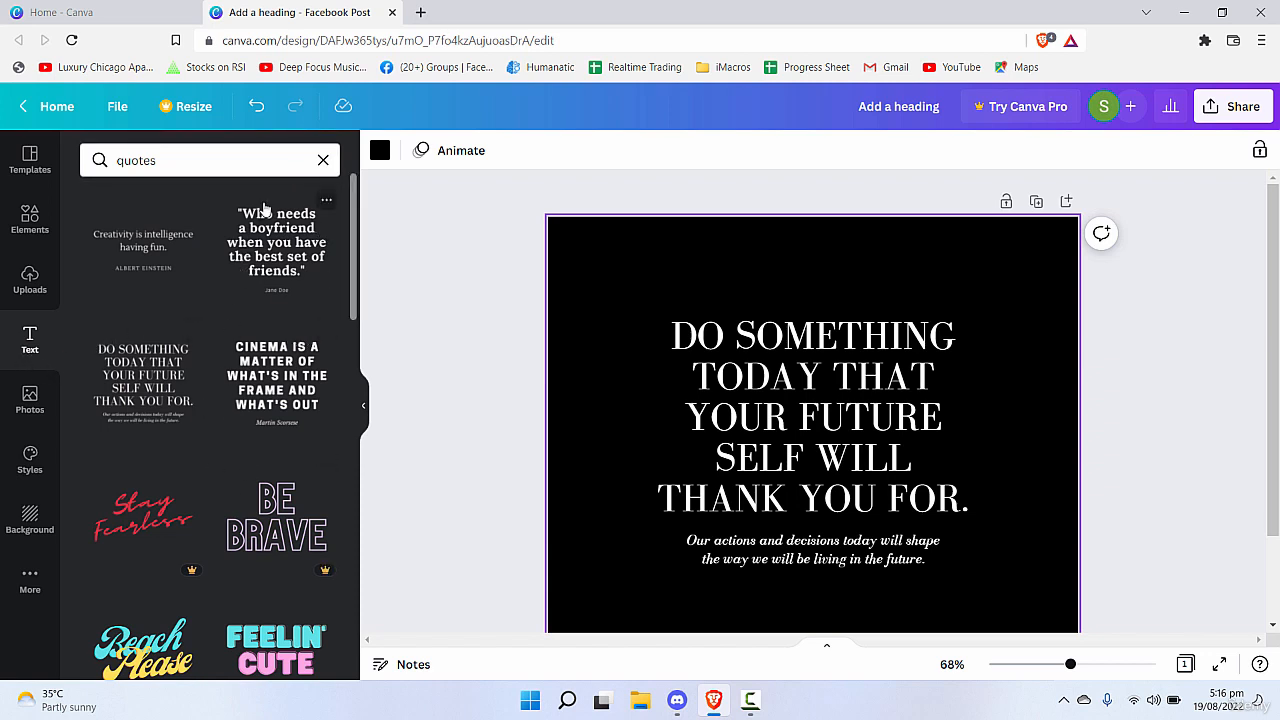
{"action": "left_click", "coordinate": [193, 161]}
{"action": "left_click", "coordinate": [193, 161]}
{"action": "left_click_drag", "start_coordinate": [193, 161], "coordinate": [48, 165]}
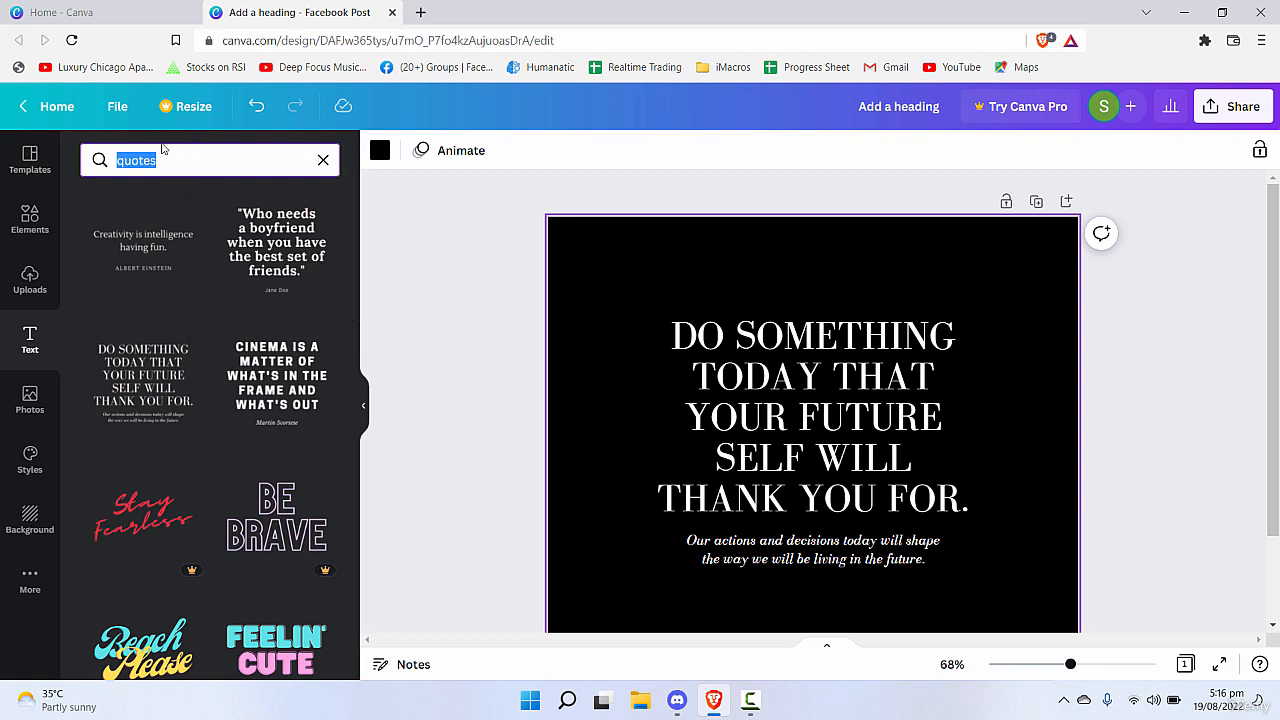
{"action": "type", "text": "c"}
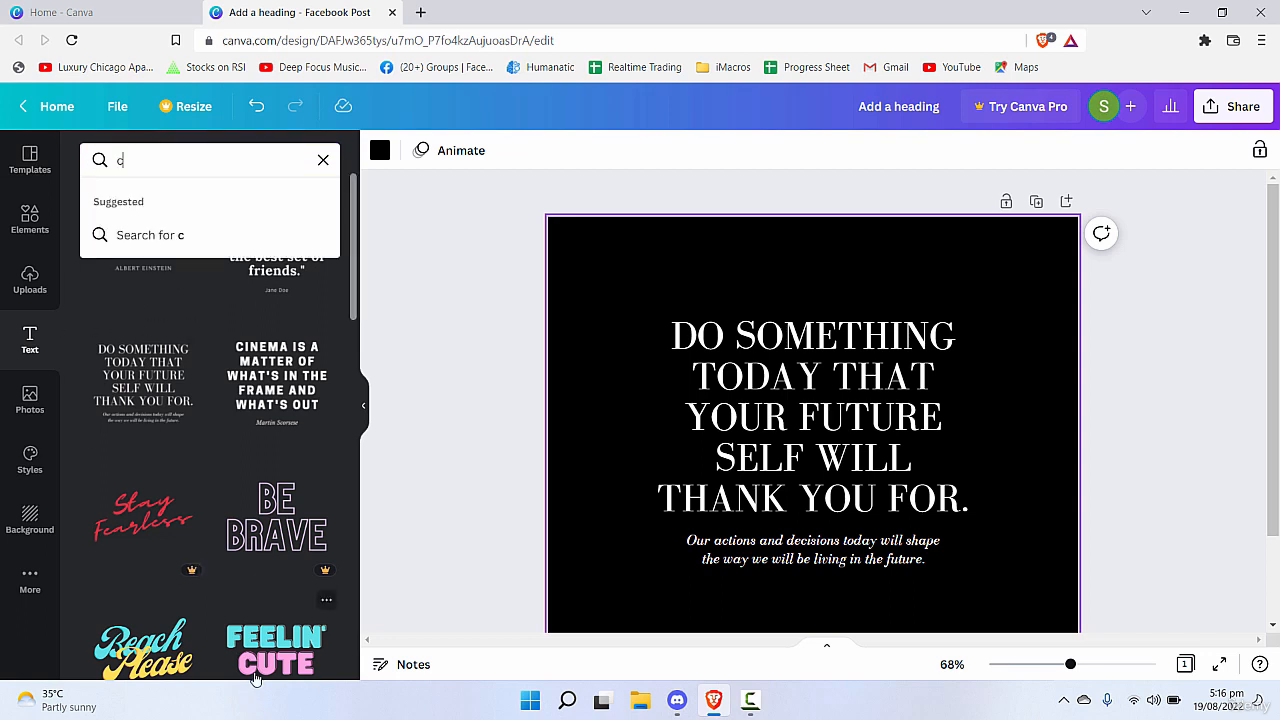
{"action": "type", "text": "alendar"}
{"action": "key", "text": "Return"}
Search the text library for "menu" and replace the quote on the page with the "SPECIAL SELECTIONS" drinks list.
{"action": "key", "text": "ctrl+a"}
{"action": "type", "text": "menu"}
{"action": "key", "text": "Return"}
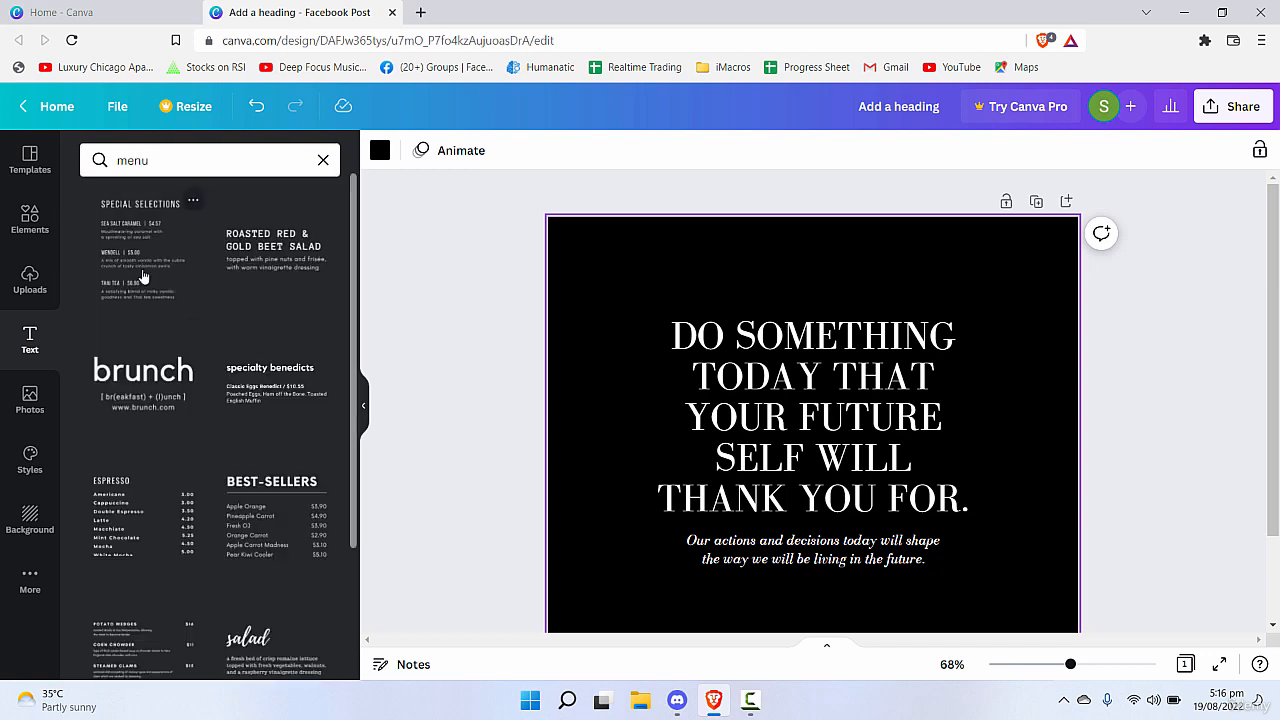
{"action": "scroll", "coordinate": [200, 628], "scroll_direction": "down", "scroll_amount": 2}
{"action": "scroll", "coordinate": [259, 533], "scroll_direction": "up", "scroll_amount": 2}
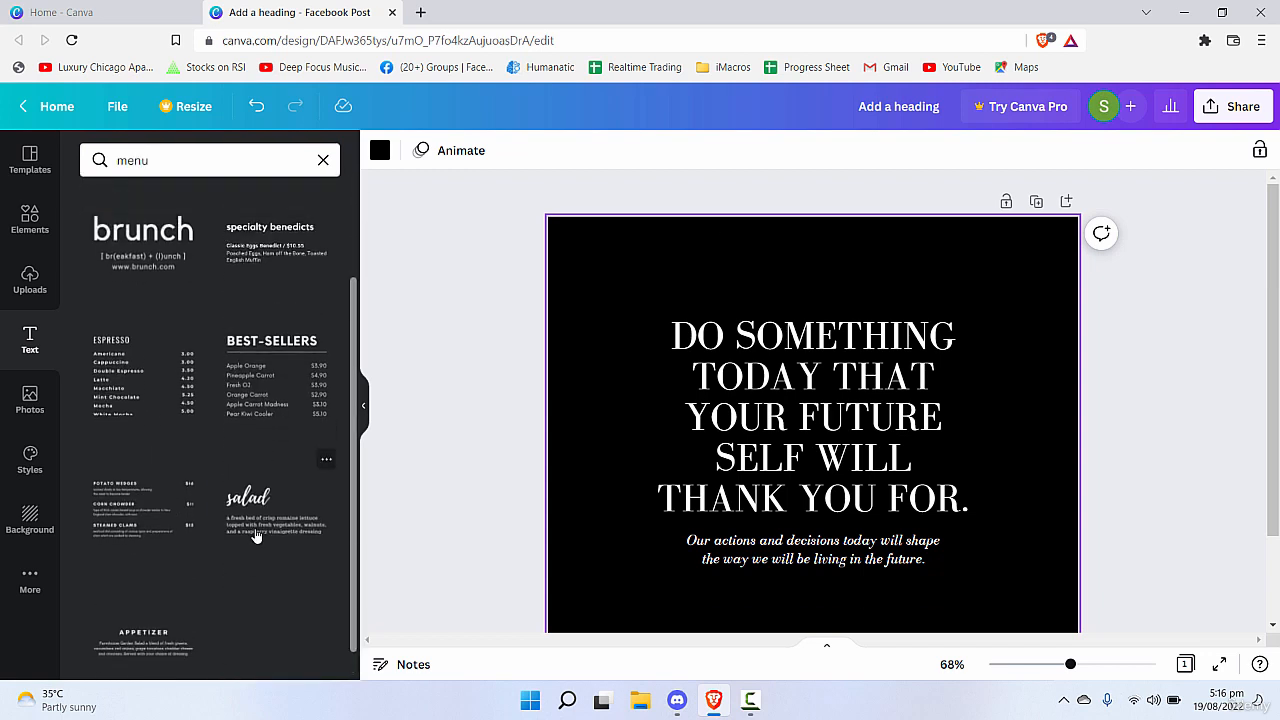
{"action": "left_click_drag", "start_coordinate": [907, 341], "coordinate": [976, 267]}
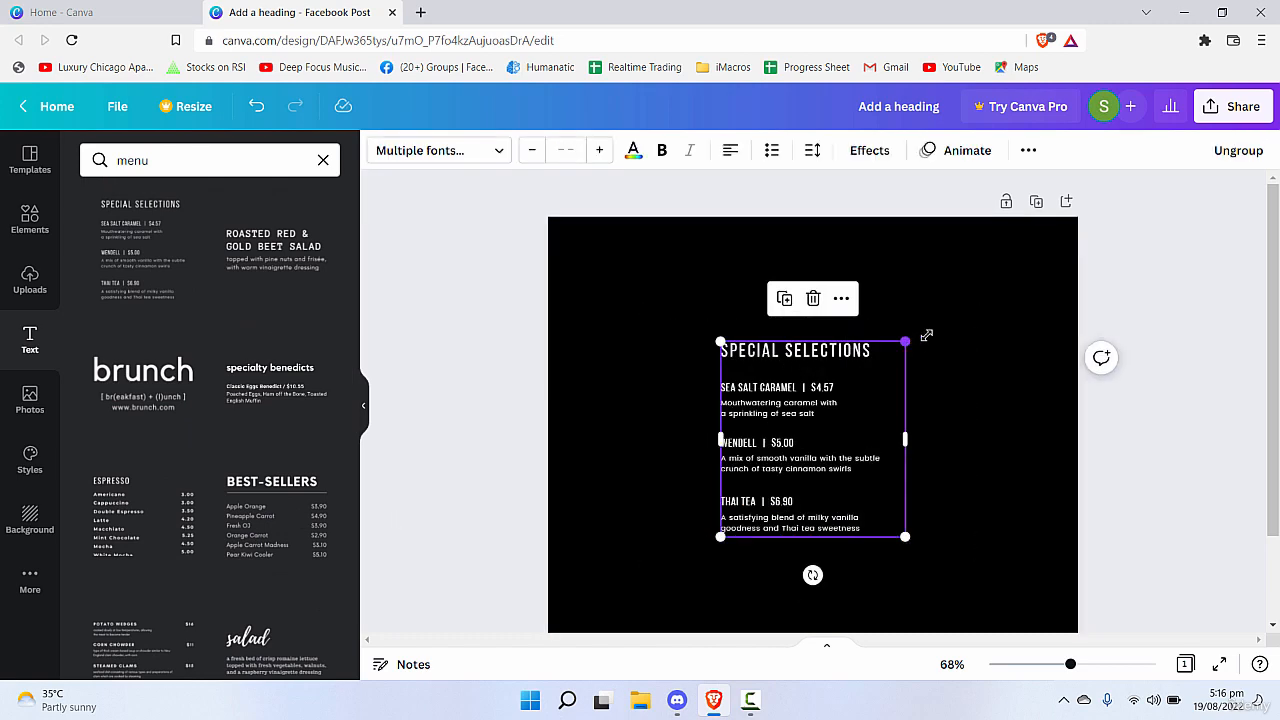
{"action": "left_click_drag", "start_coordinate": [903, 411], "coordinate": [876, 418]}
{"action": "left_click", "coordinate": [982, 505]}
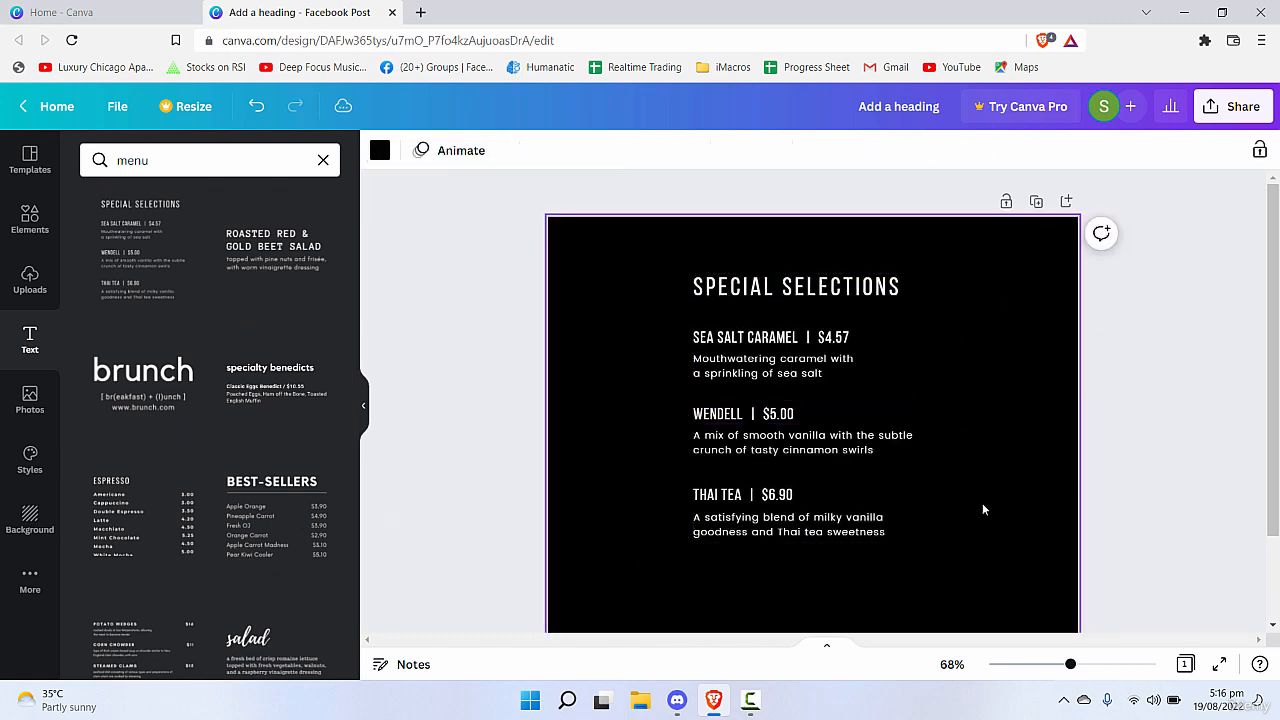
Select individual lines of the "SPECIAL SELECTIONS" group, enlarge the group slightly and shift it left on the page.
{"action": "left_click", "coordinate": [830, 453]}
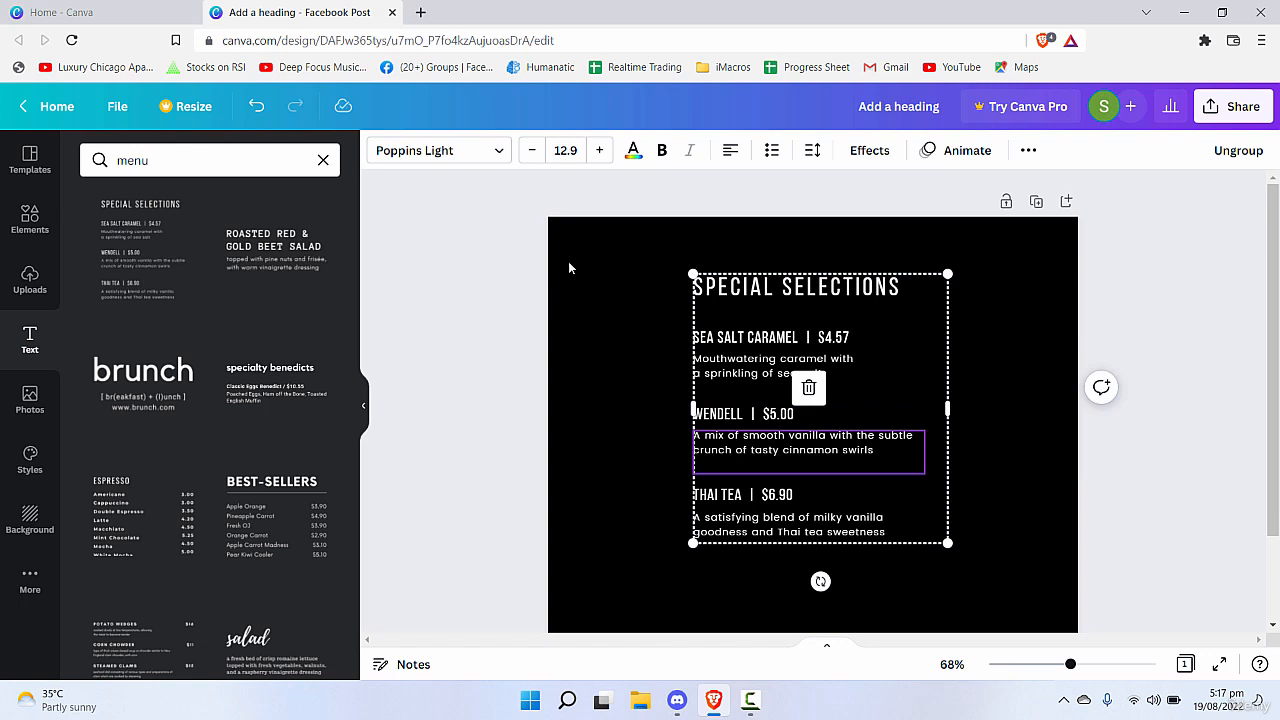
{"action": "left_click", "coordinate": [650, 290]}
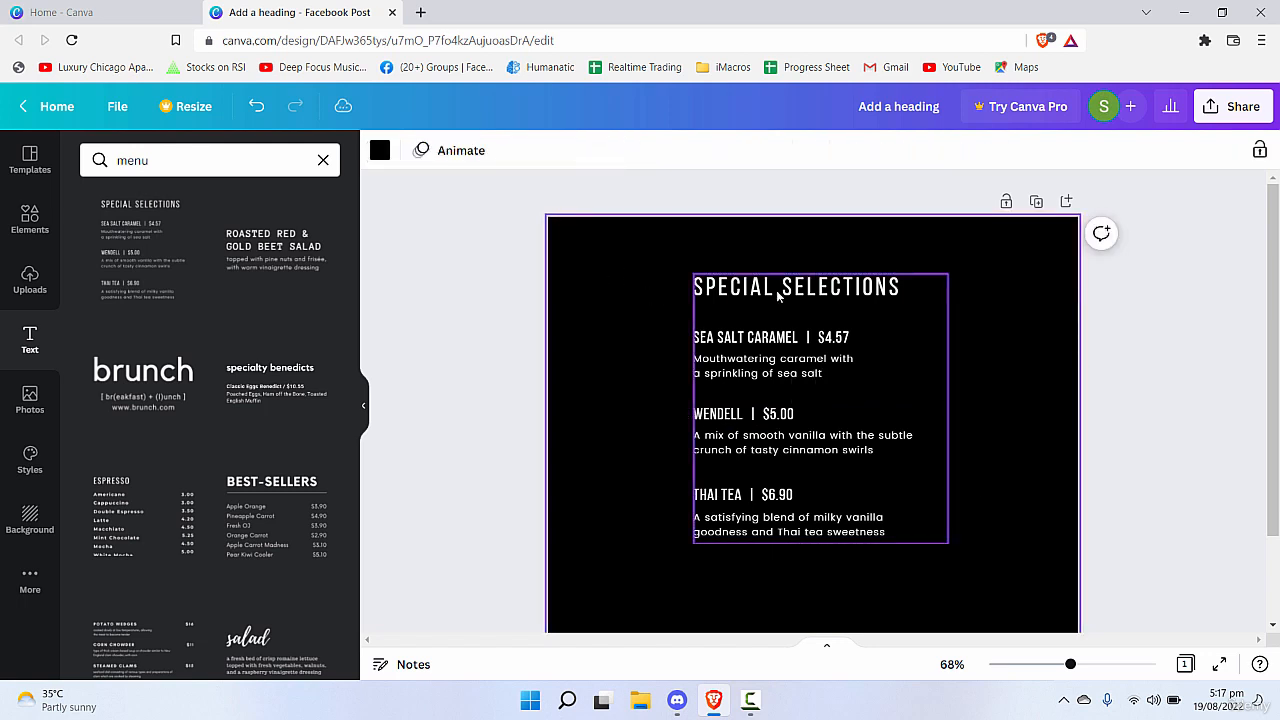
{"action": "left_click", "coordinate": [750, 294]}
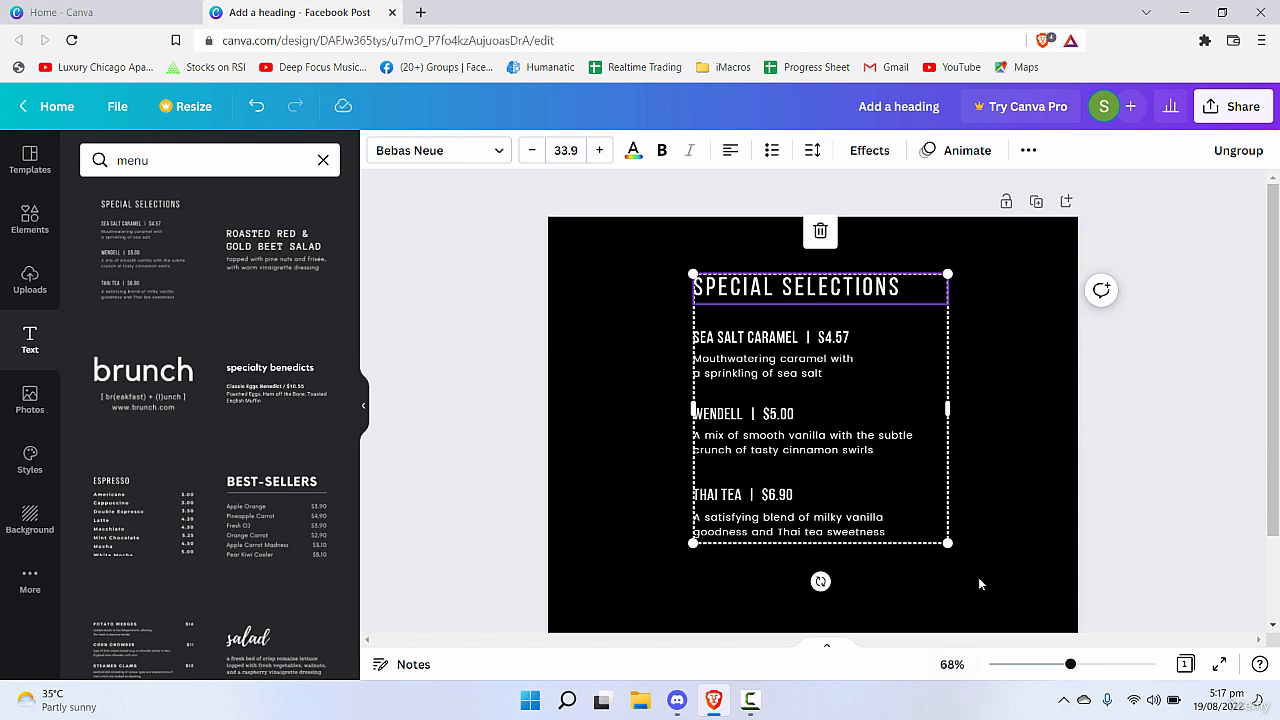
{"action": "left_click_drag", "start_coordinate": [945, 541], "coordinate": [973, 571]}
{"action": "left_click_drag", "start_coordinate": [885, 526], "coordinate": [827, 515]}
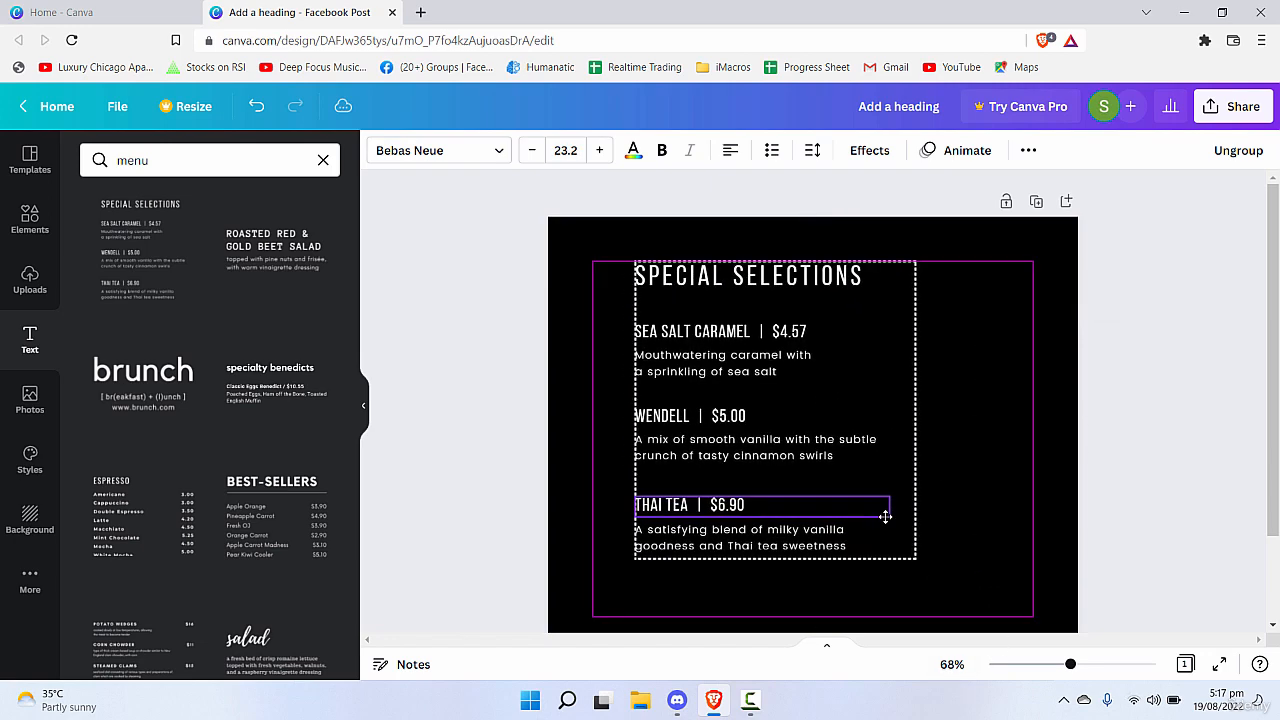
{"action": "left_click", "coordinate": [975, 521]}
{"action": "left_click", "coordinate": [690, 341]}
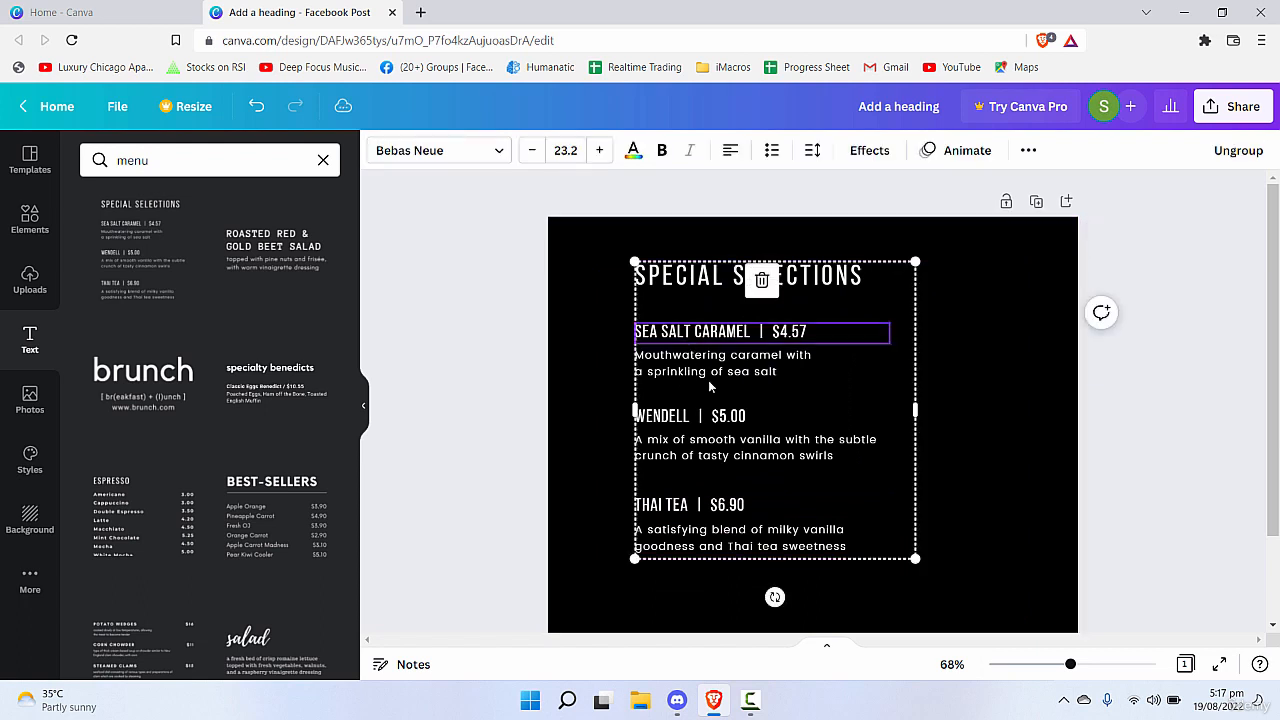
Delete the "SPECIAL SELECTIONS" group and reset the page's background to plain white.
{"action": "left_click_drag", "start_coordinate": [950, 273], "coordinate": [576, 560]}
{"action": "key", "text": "Delete"}
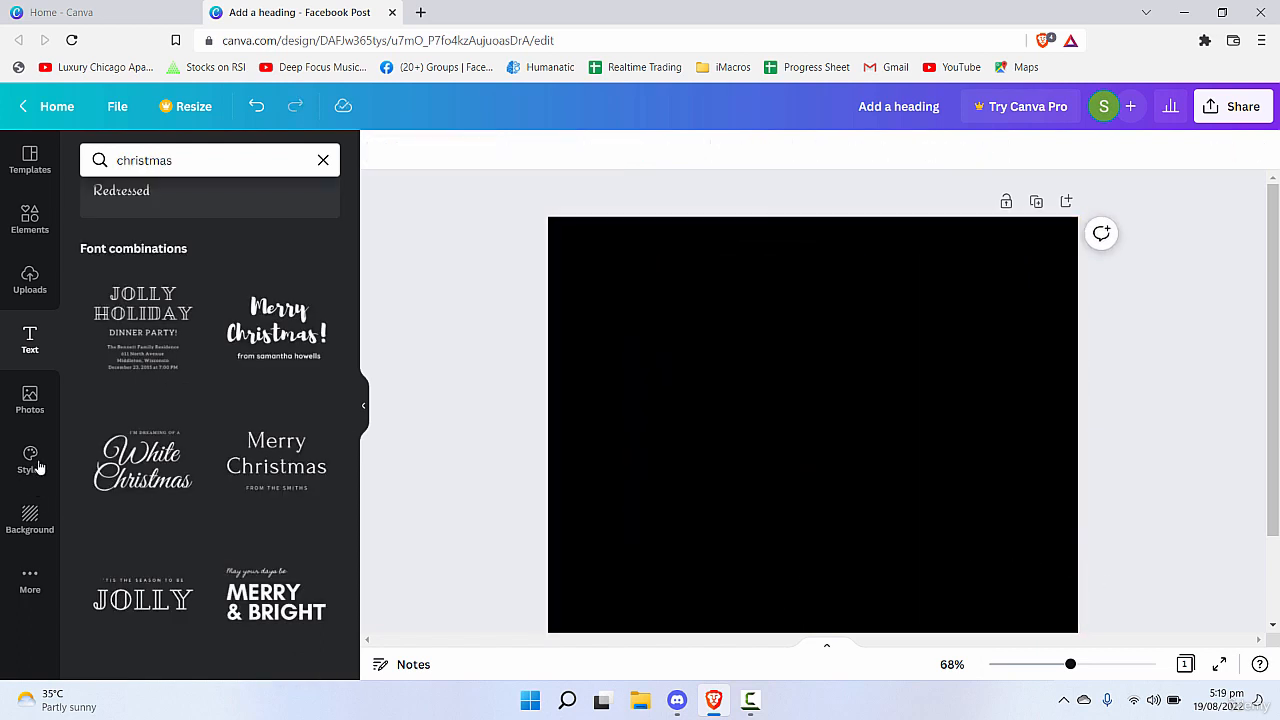
{"action": "left_click", "coordinate": [30, 518]}
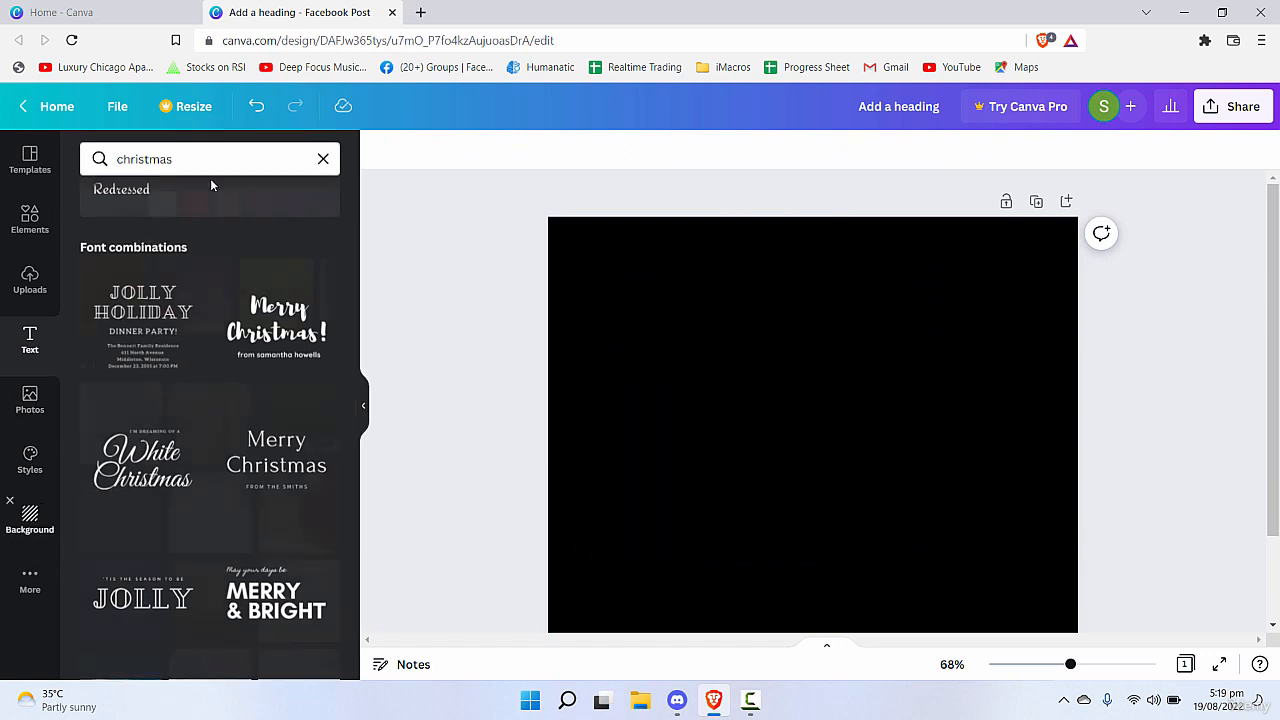
{"action": "left_click", "coordinate": [161, 204]}
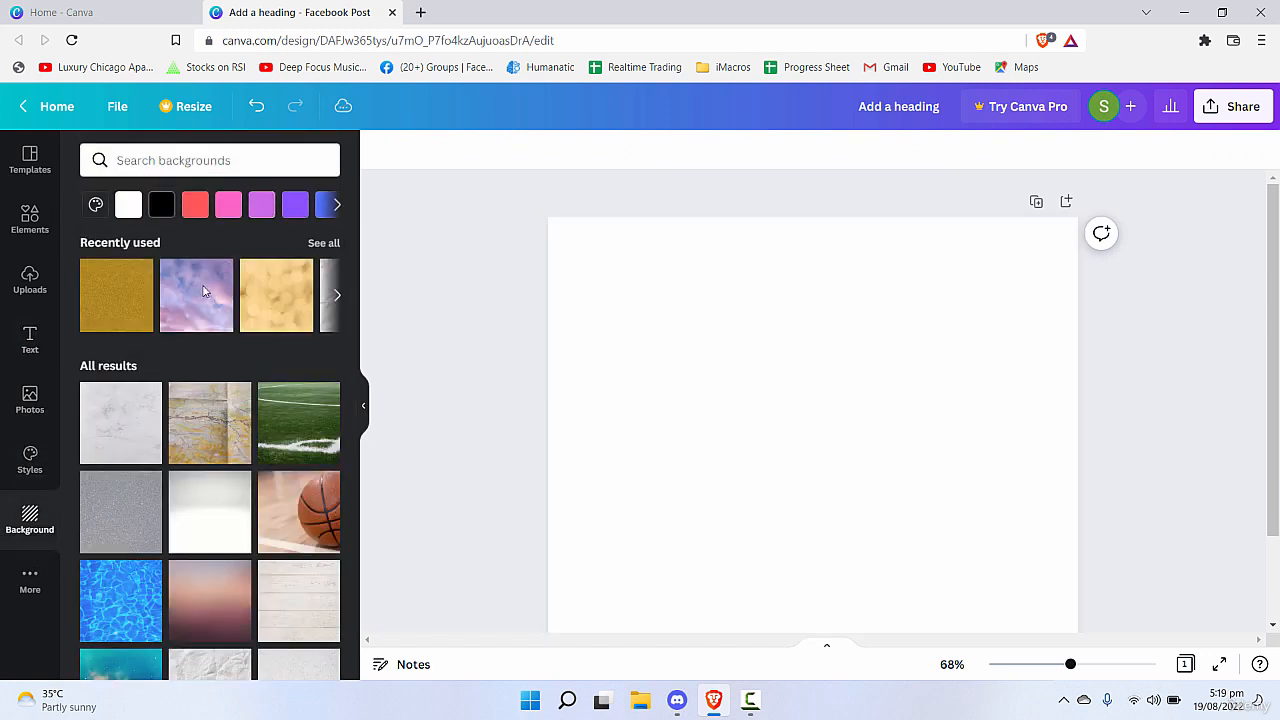
Add a "Lobster Two" text from the "christmas" fonts, enlarge it to about 67 and move it up near the page centre.
{"action": "left_click", "coordinate": [25, 338]}
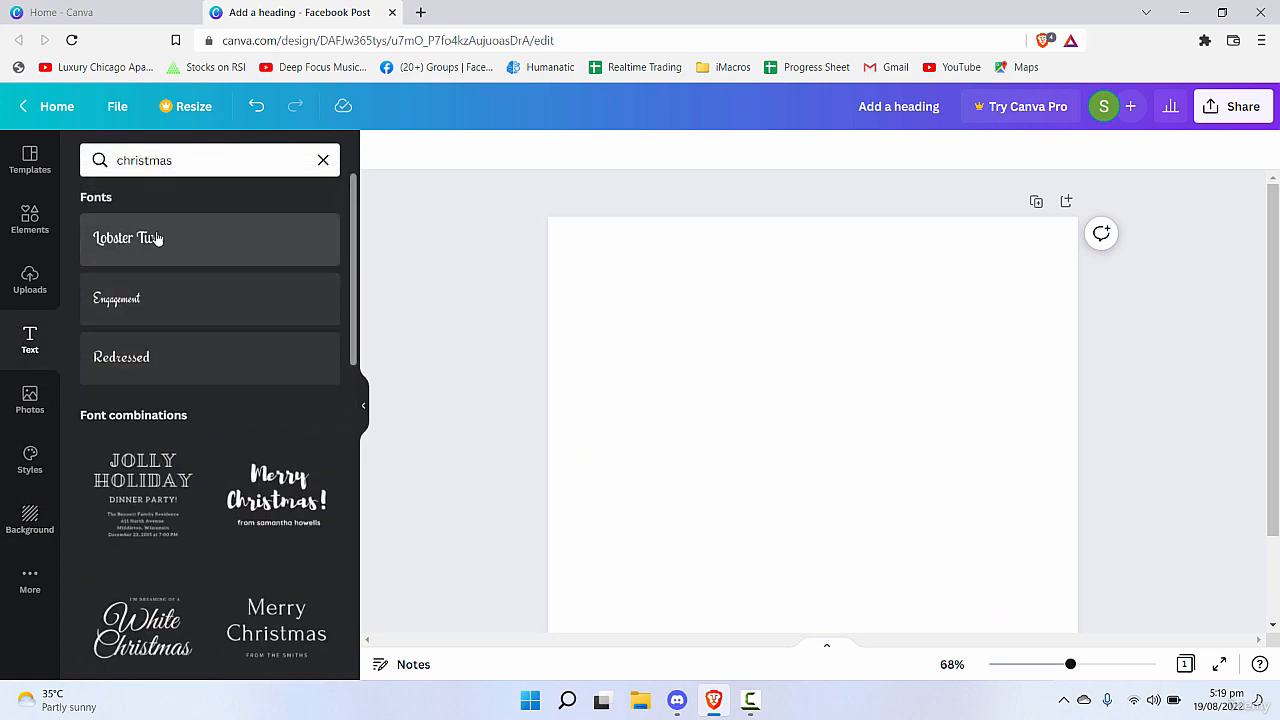
{"action": "left_click", "coordinate": [166, 240]}
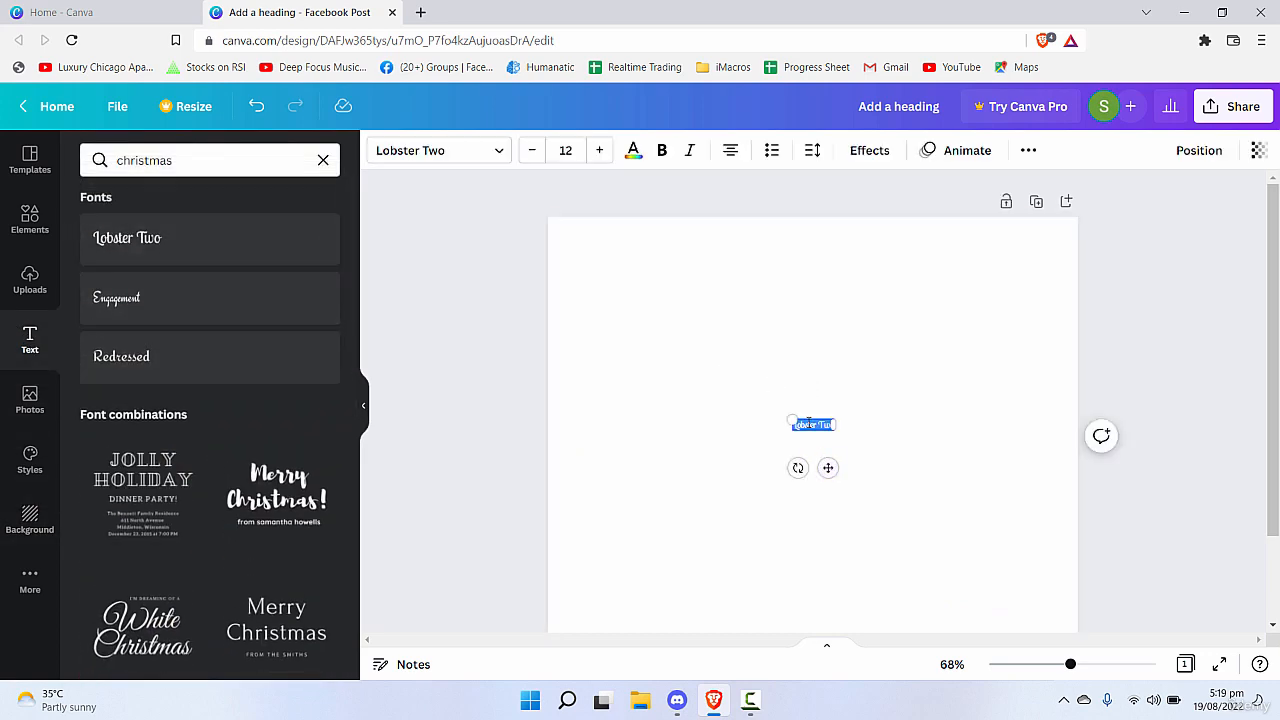
{"action": "left_click", "coordinate": [874, 475]}
{"action": "left_click_drag", "start_coordinate": [838, 432], "coordinate": [949, 503]}
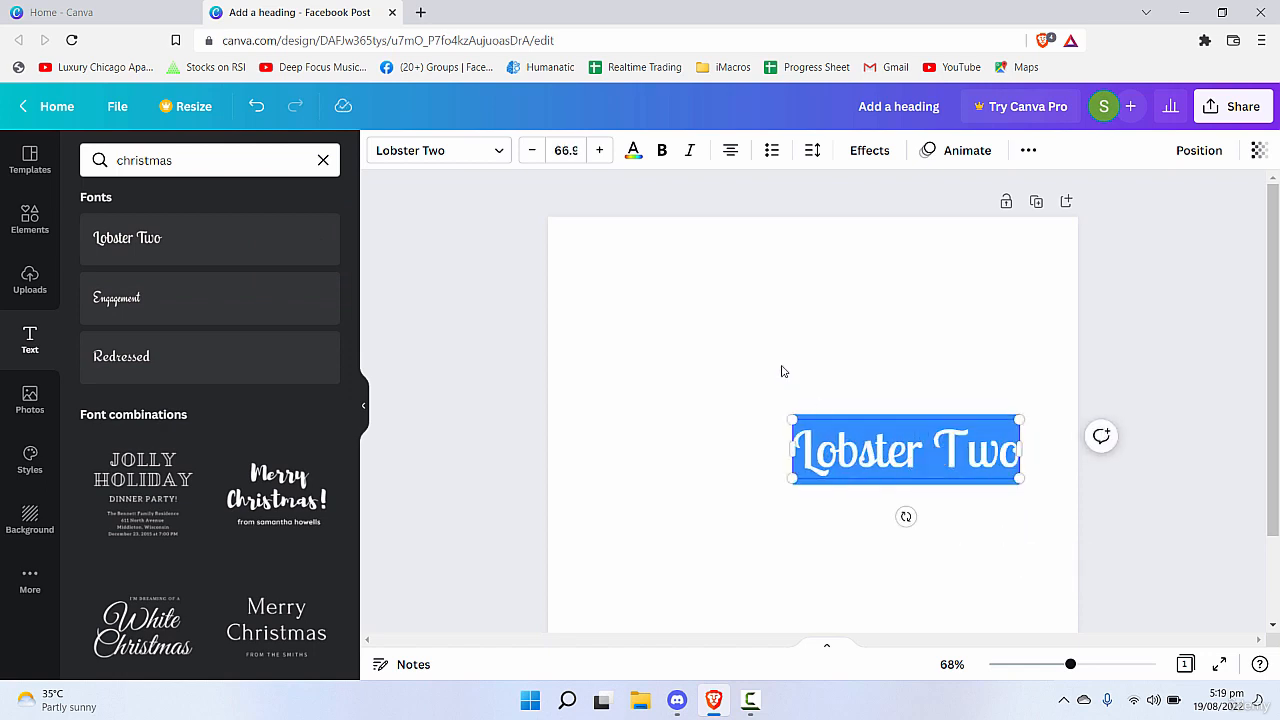
{"action": "left_click_drag", "start_coordinate": [880, 465], "coordinate": [773, 399]}
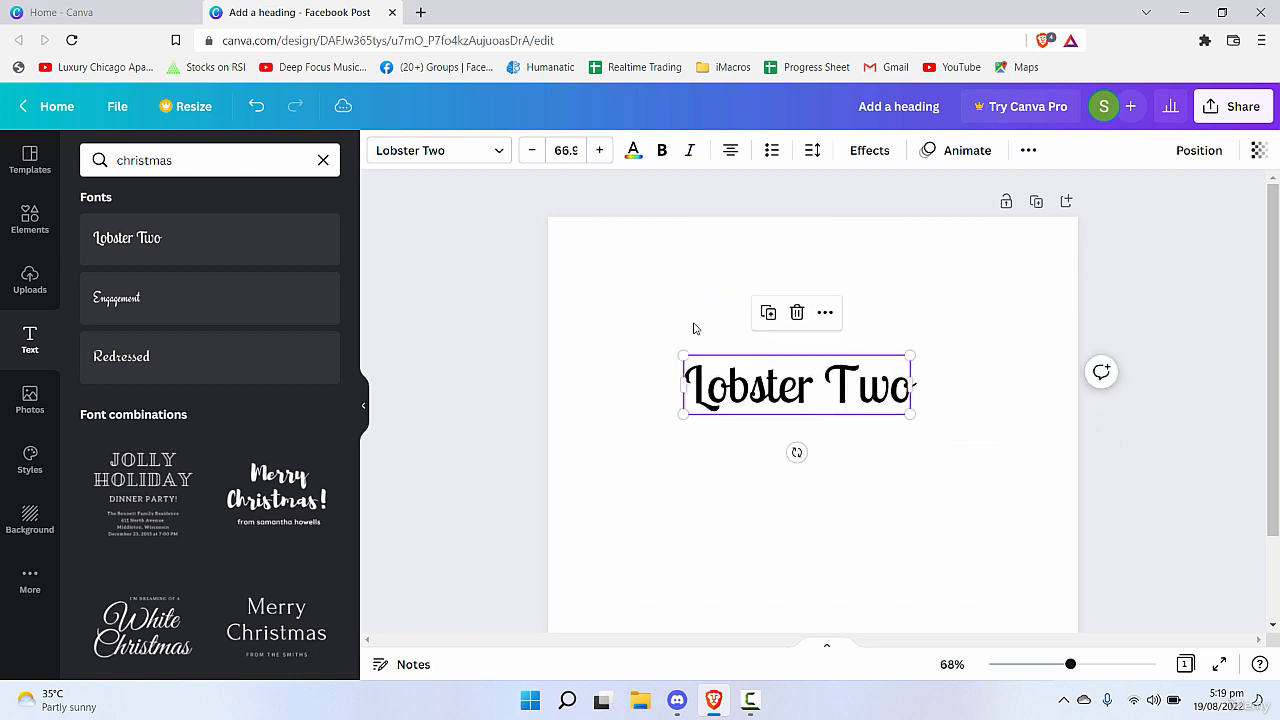
Change the "Lobster Two" text colour to the custom dark red #820A0A.
{"action": "left_click", "coordinate": [633, 152]}
{"action": "left_click", "coordinate": [98, 240]}
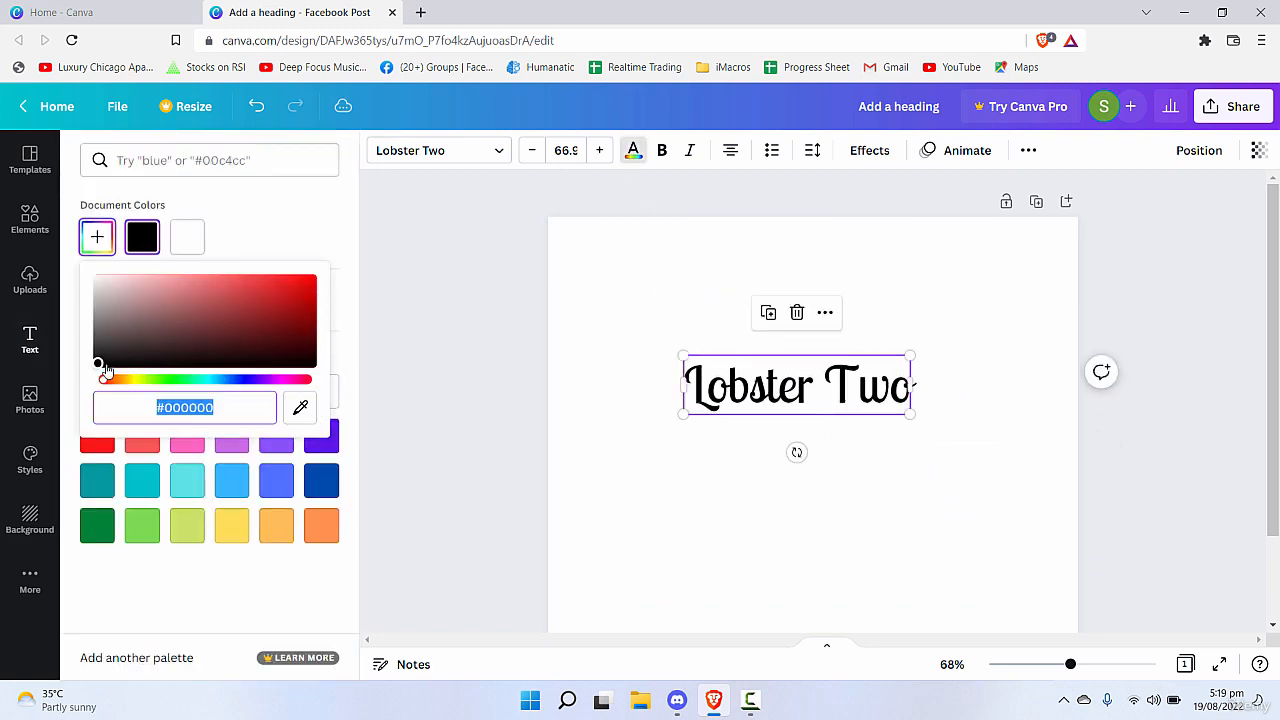
{"action": "mouse_move", "coordinate": [282, 323]}
{"action": "left_mouse_down"}
{"action": "mouse_move", "coordinate": [304, 304]}
{"action": "mouse_move", "coordinate": [295, 340]}
{"action": "mouse_move", "coordinate": [300, 320]}
{"action": "left_mouse_up"}
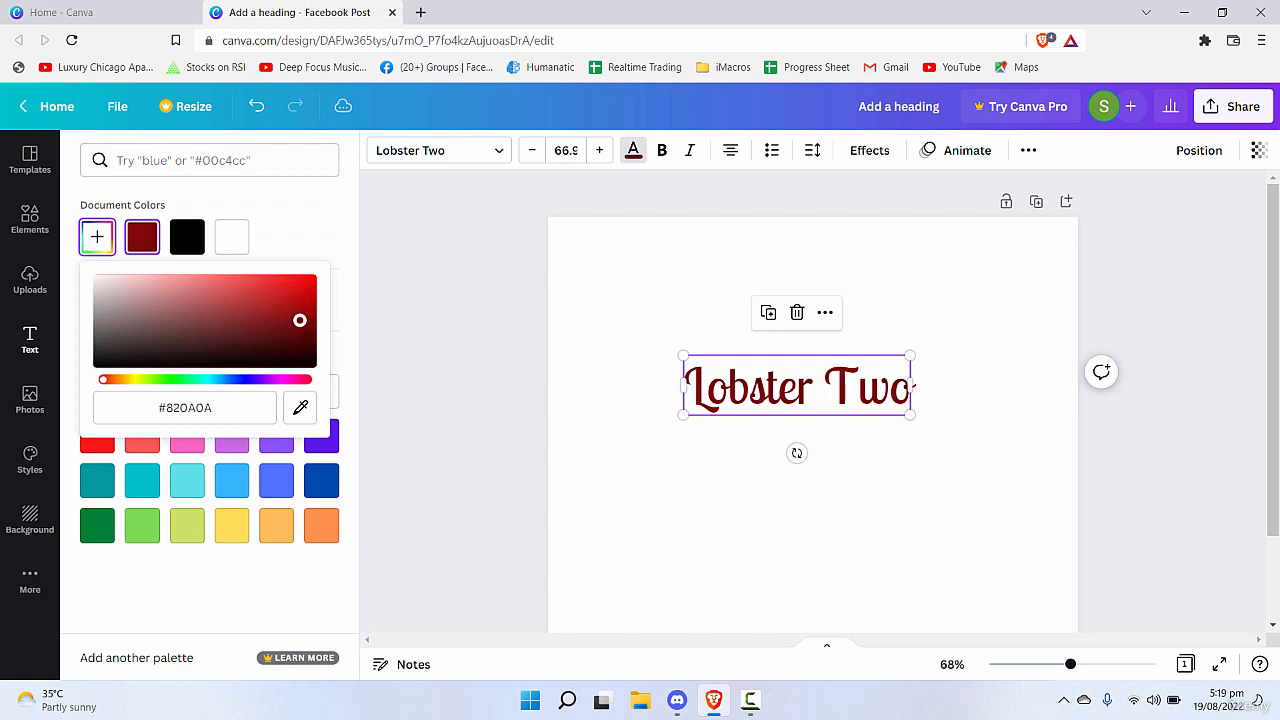
{"action": "left_click", "coordinate": [363, 294]}
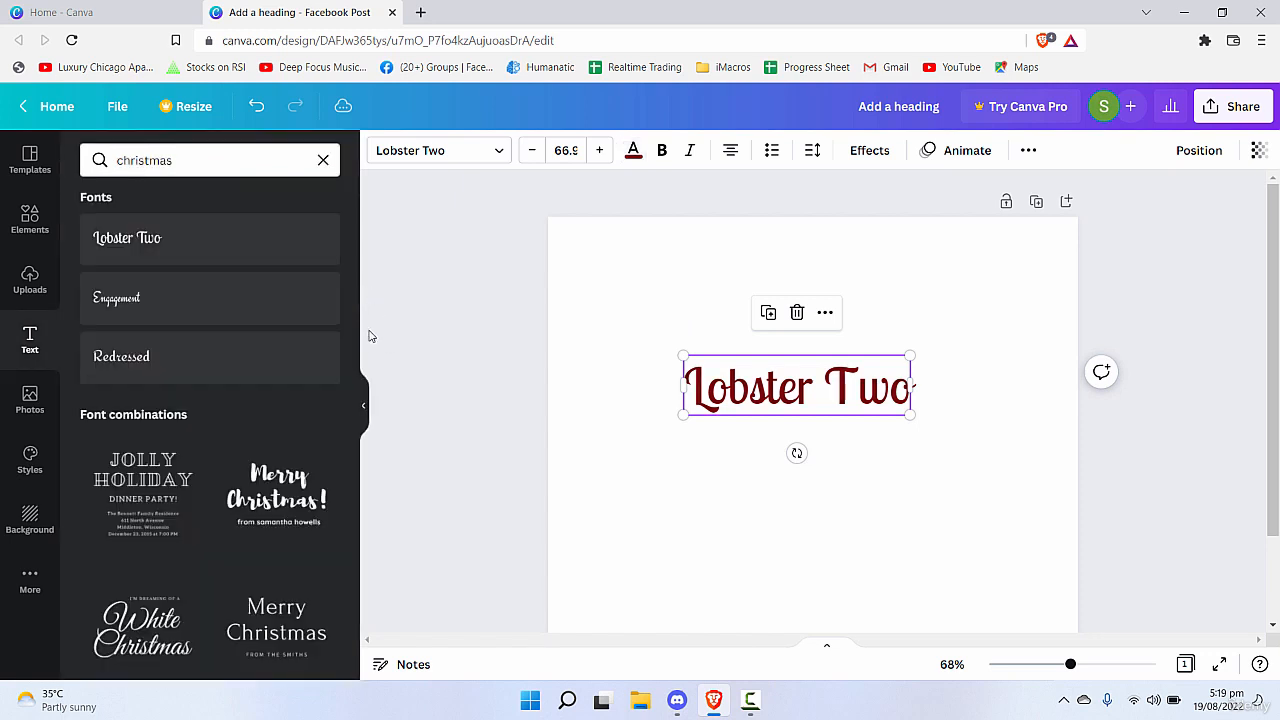
Italicize the "Lobster Two" text and move it higher on the page.
{"action": "double_click", "coordinate": [858, 390]}
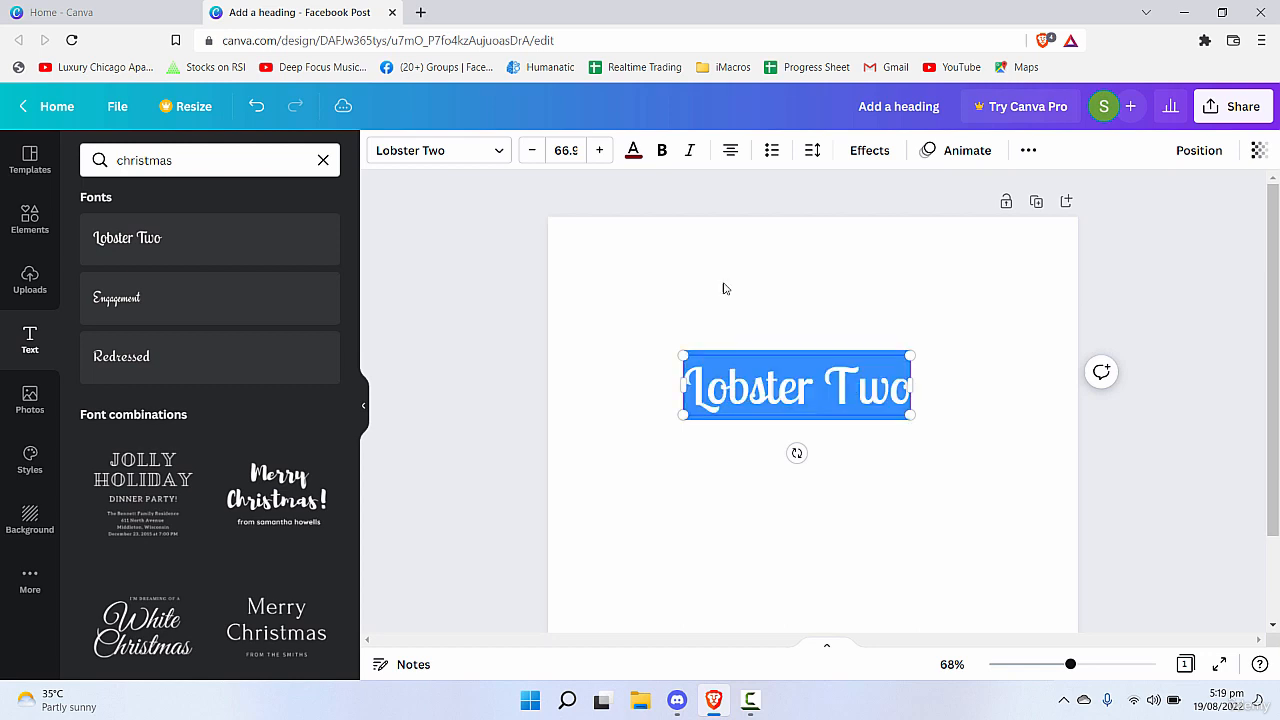
{"action": "left_click", "coordinate": [690, 150]}
{"action": "left_click", "coordinate": [1011, 329]}
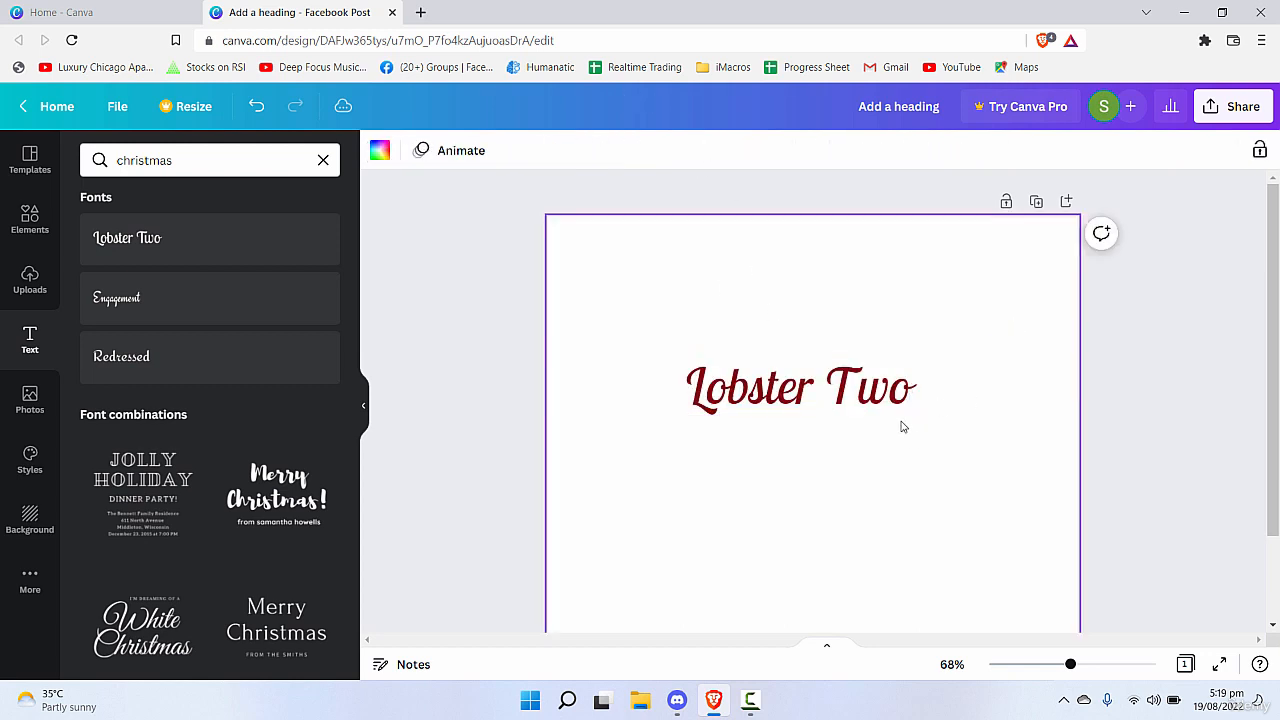
{"action": "left_click", "coordinate": [867, 347]}
{"action": "left_click_drag", "start_coordinate": [867, 347], "coordinate": [859, 285]}
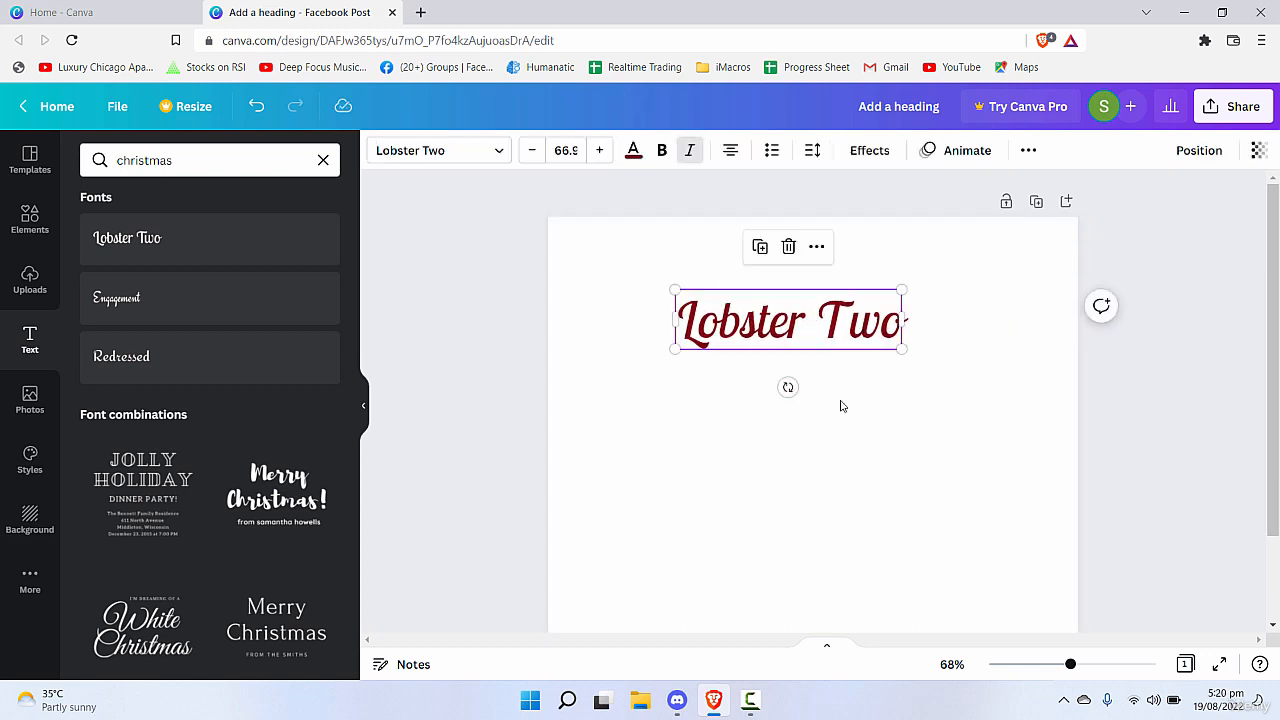
Add a default heading below the "Lobster Two" text and widen its box so the heading fits on one line.
{"action": "scroll", "coordinate": [243, 525], "scroll_direction": "down", "scroll_amount": 1}
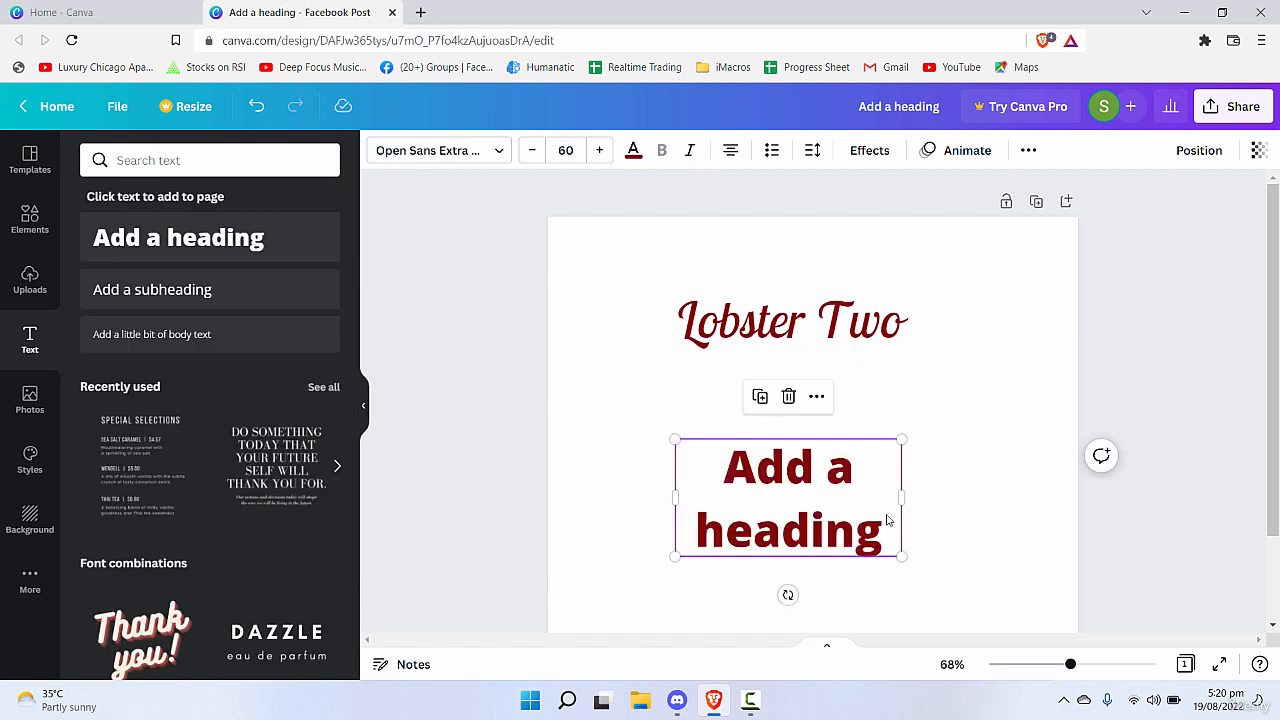
{"action": "left_click_drag", "start_coordinate": [902, 497], "coordinate": [1017, 497]}
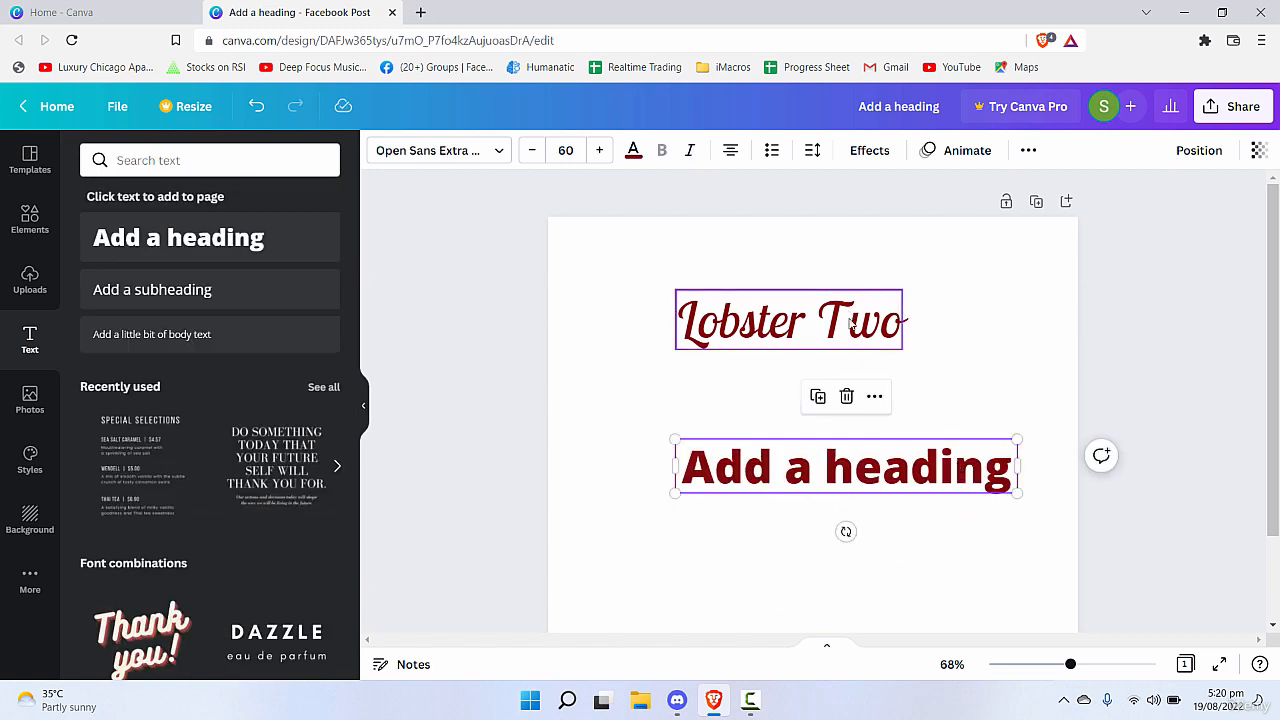
Copy the "Lobster Two" text style onto the "Add a heading" text and centre the heading beneath it.
{"action": "left_click", "coordinate": [851, 322]}
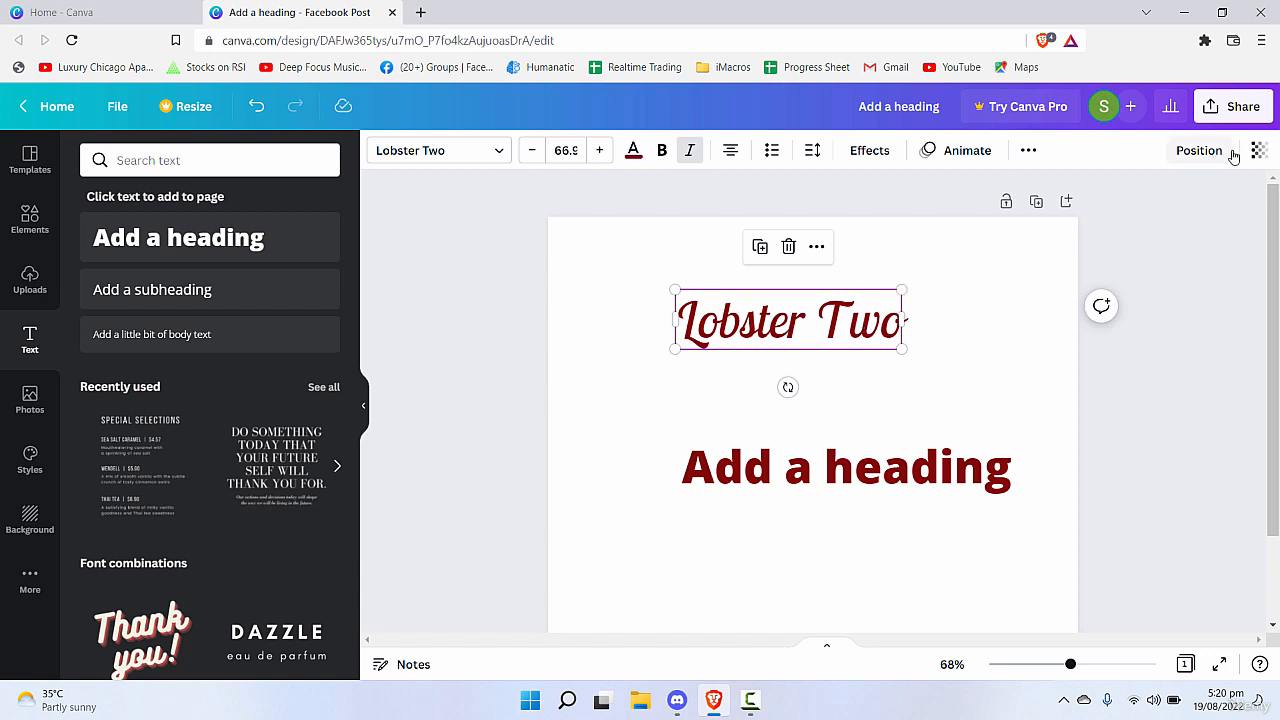
{"action": "left_click", "coordinate": [1028, 151]}
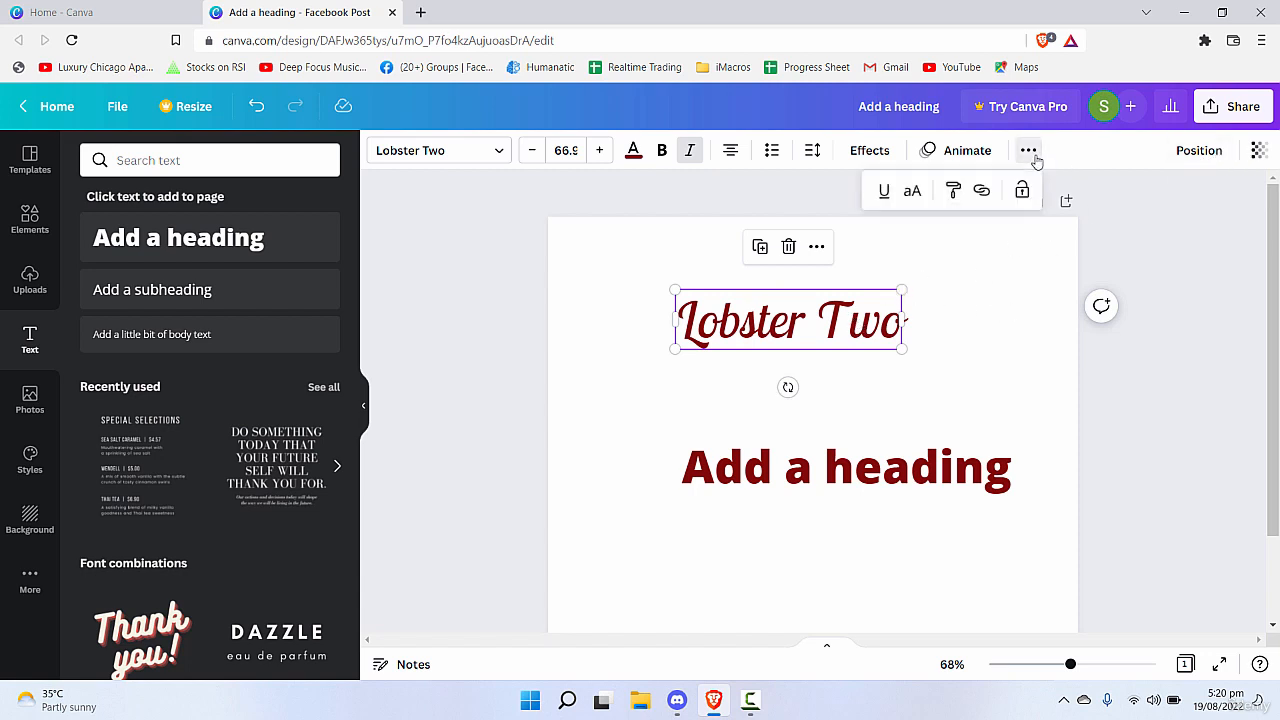
{"action": "left_click", "coordinate": [955, 198]}
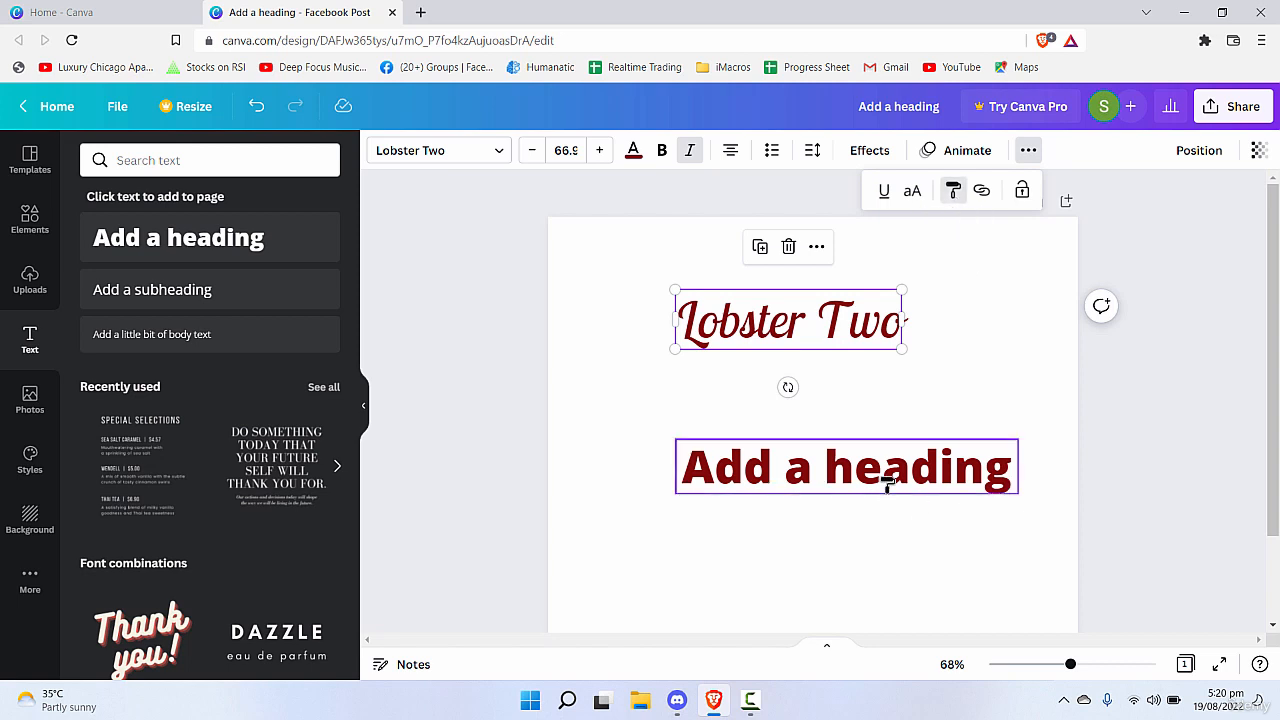
{"action": "left_click", "coordinate": [888, 484]}
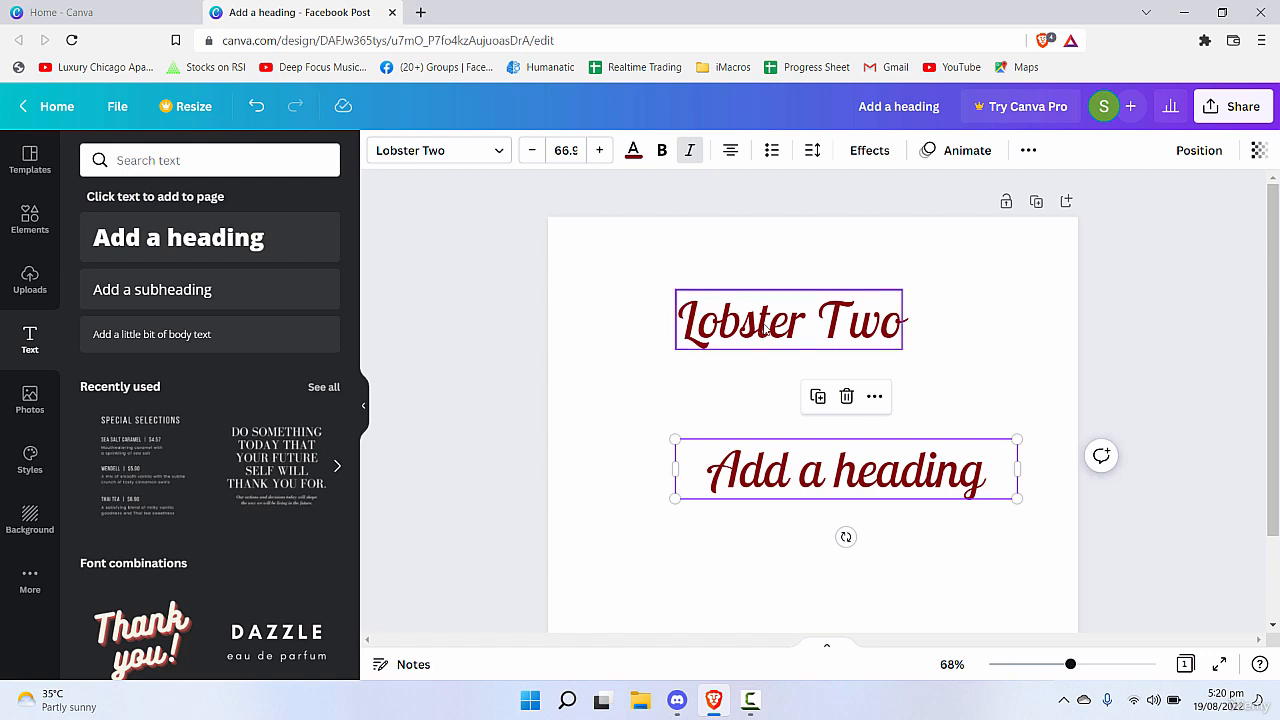
{"action": "left_click_drag", "start_coordinate": [963, 480], "coordinate": [905, 475]}
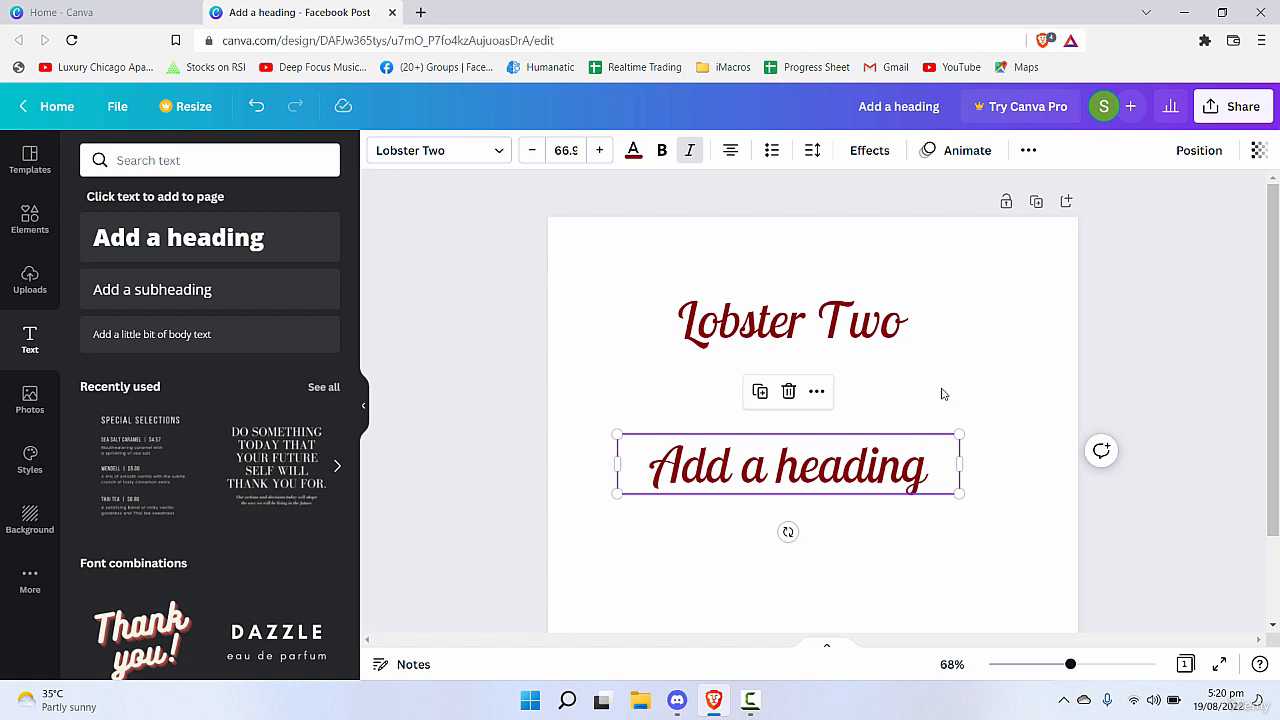
Try a bulleted list on the "Lobster Two" text and undo it.
{"action": "left_click", "coordinate": [800, 335]}
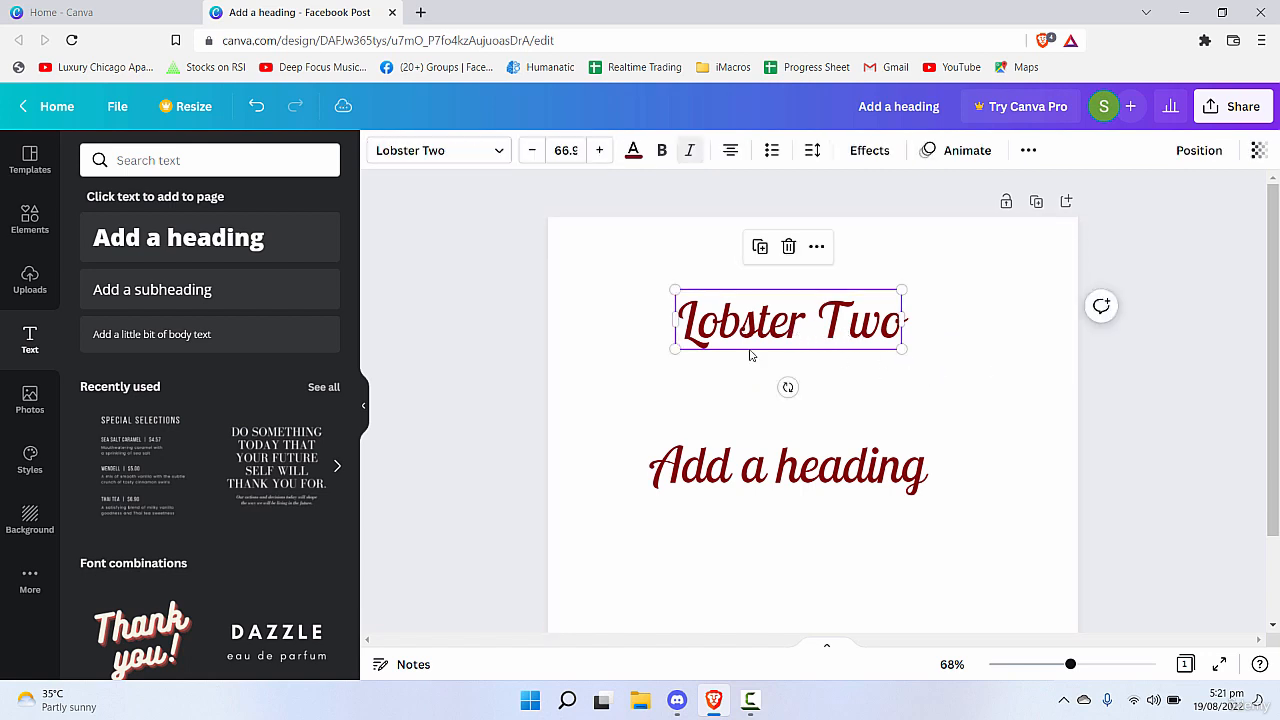
{"action": "left_click", "coordinate": [494, 152]}
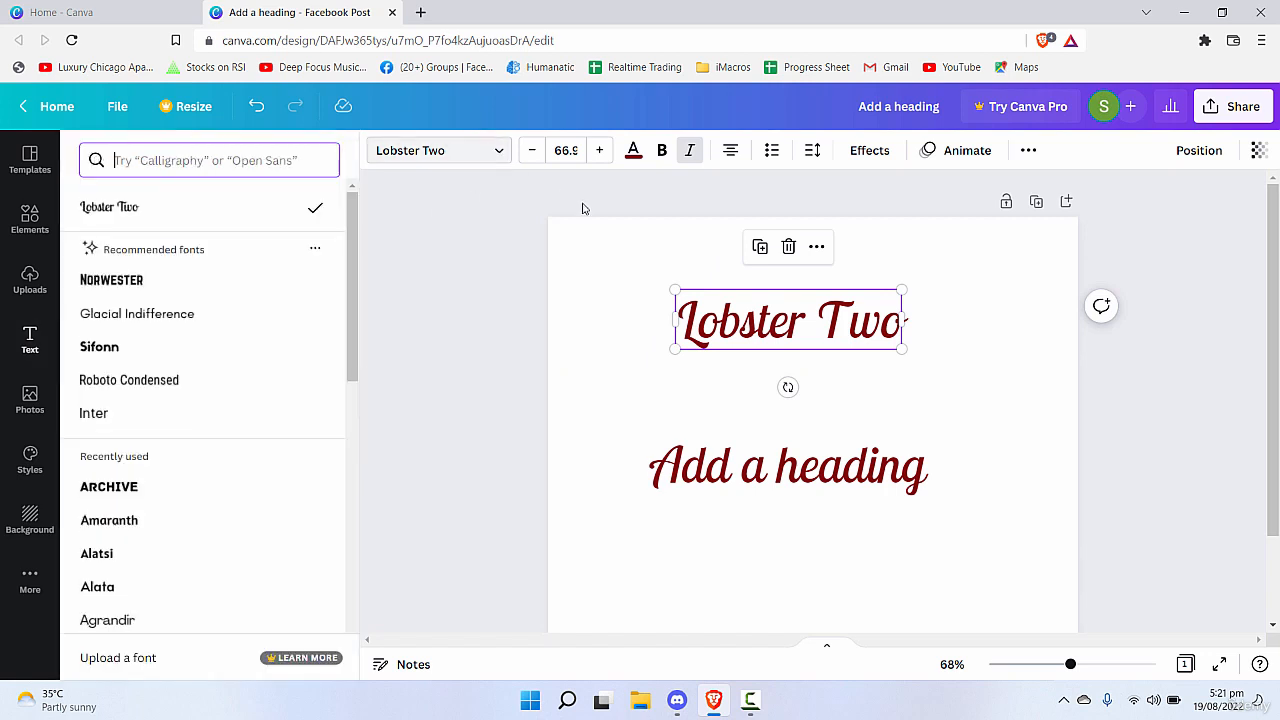
{"action": "left_click", "coordinate": [523, 246]}
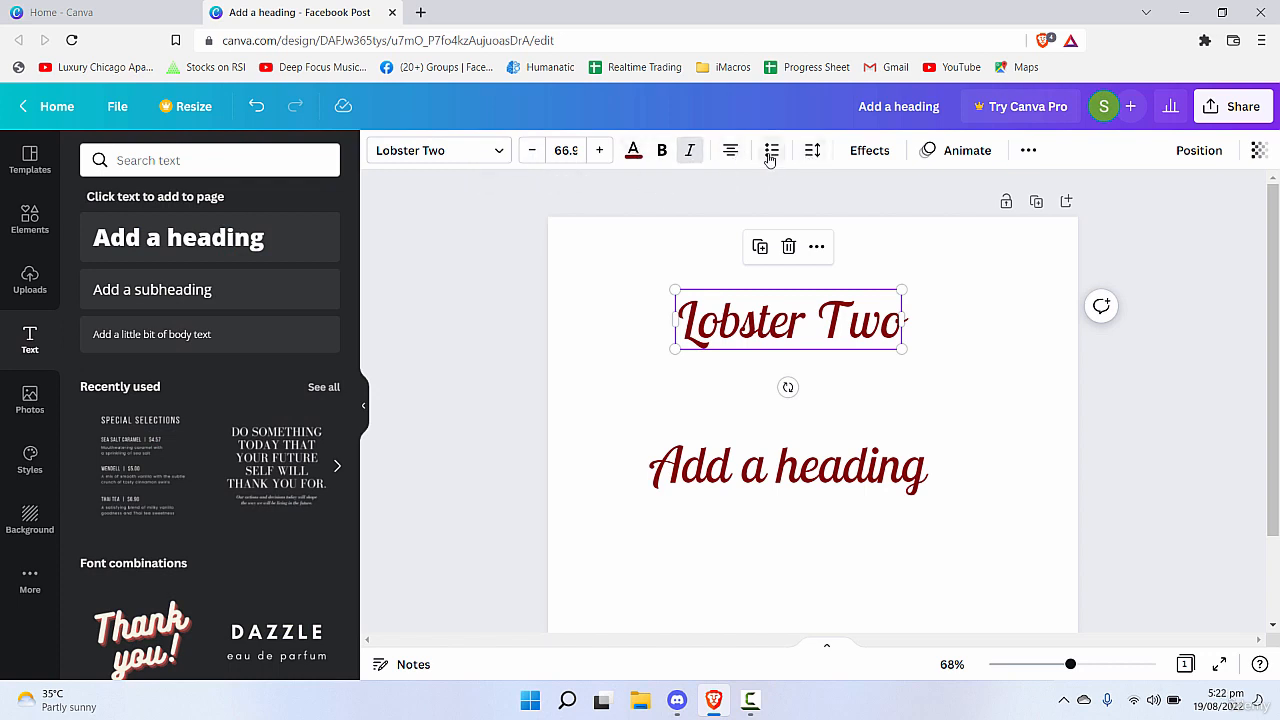
{"action": "left_click", "coordinate": [812, 150]}
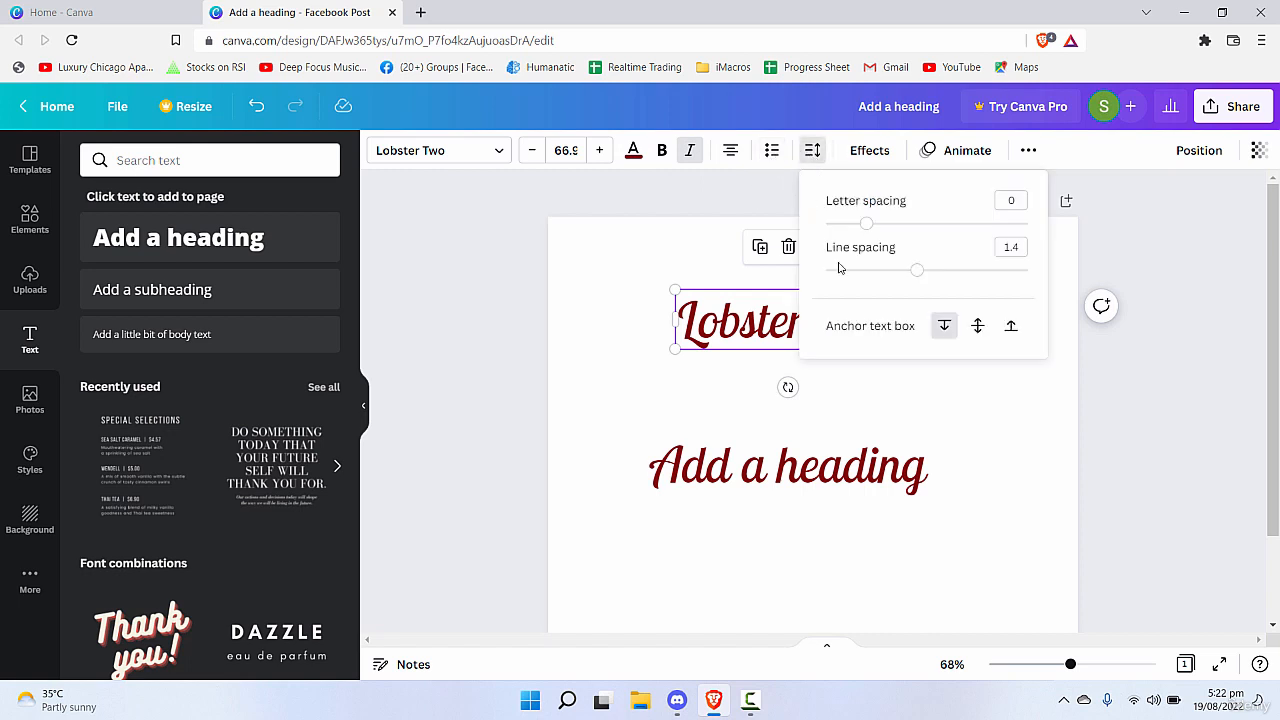
{"action": "left_click", "coordinate": [771, 150]}
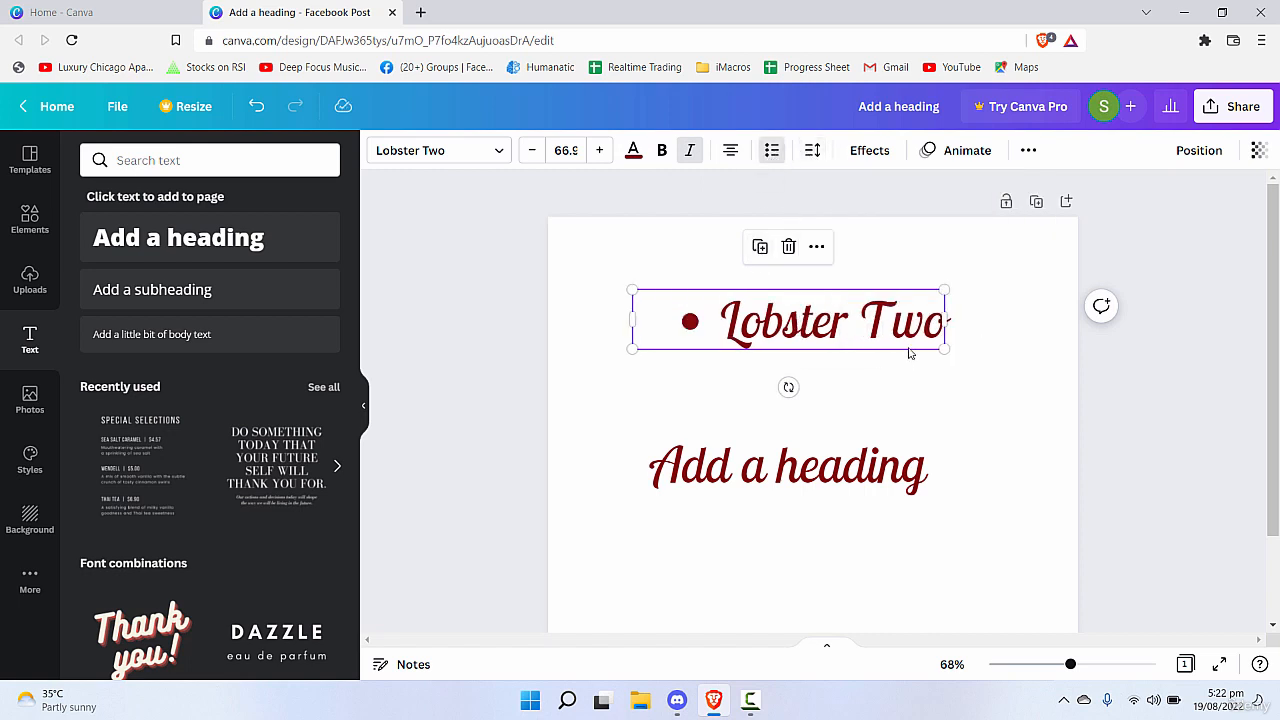
{"action": "key", "text": "ctrl+z"}
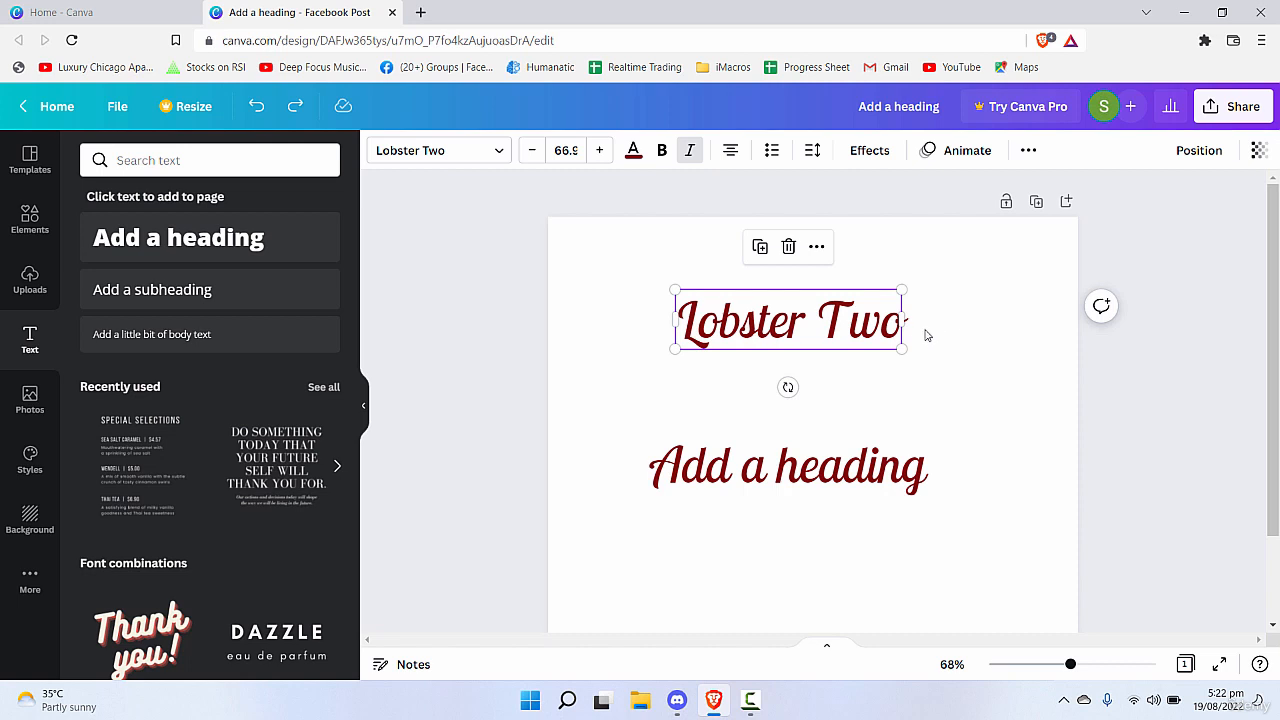
Try the Shadow and Lift effects on the "Lobster Two" text and settle on the Background effect.
{"action": "left_click", "coordinate": [893, 146]}
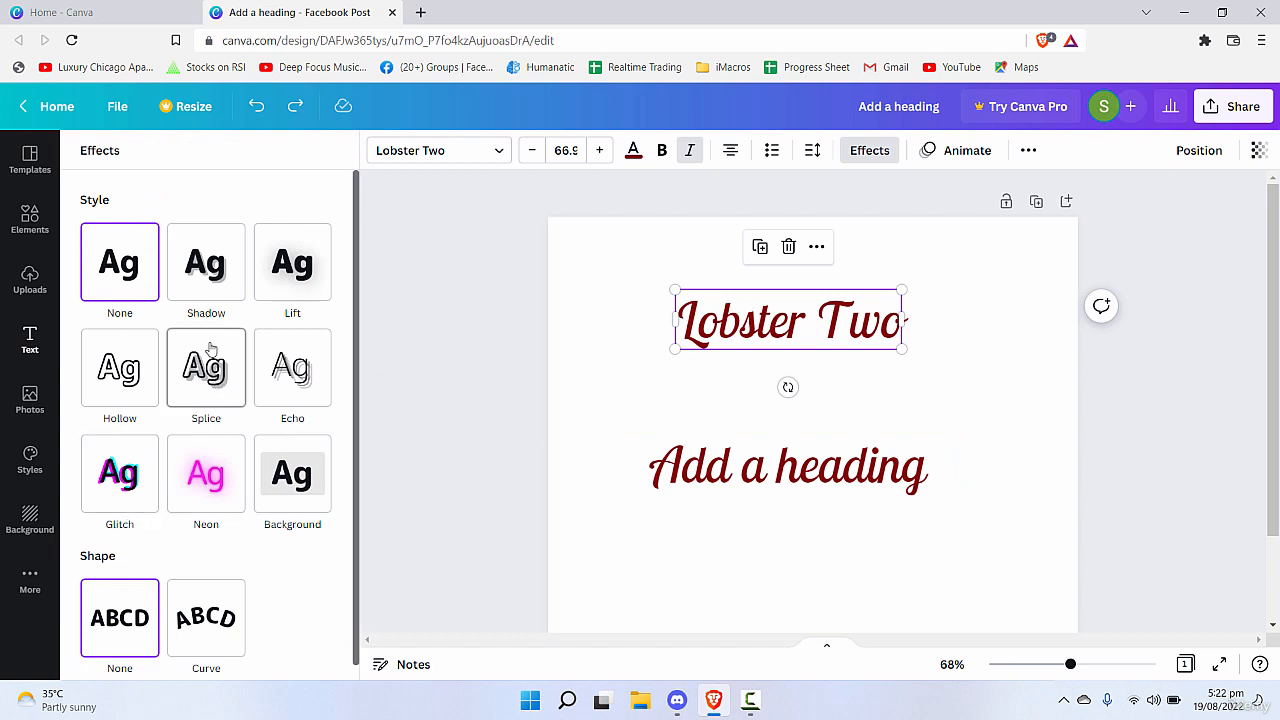
{"action": "left_click", "coordinate": [201, 286]}
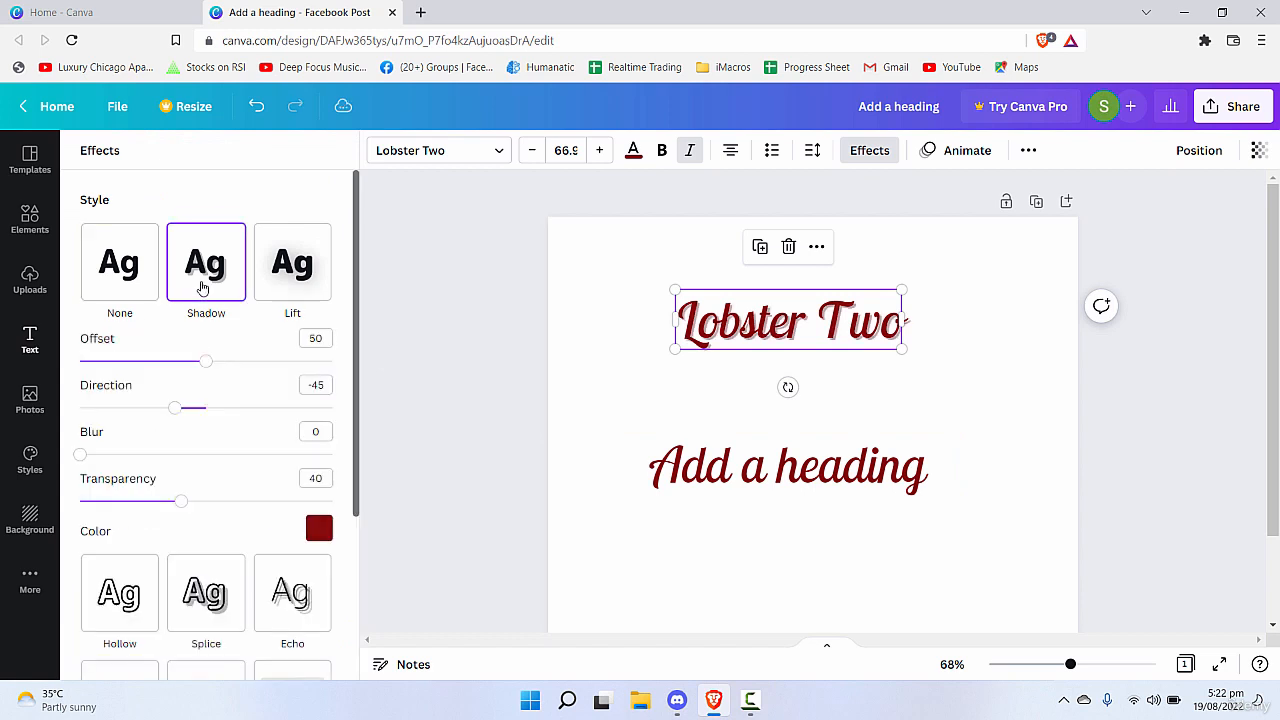
{"action": "left_click", "coordinate": [292, 281]}
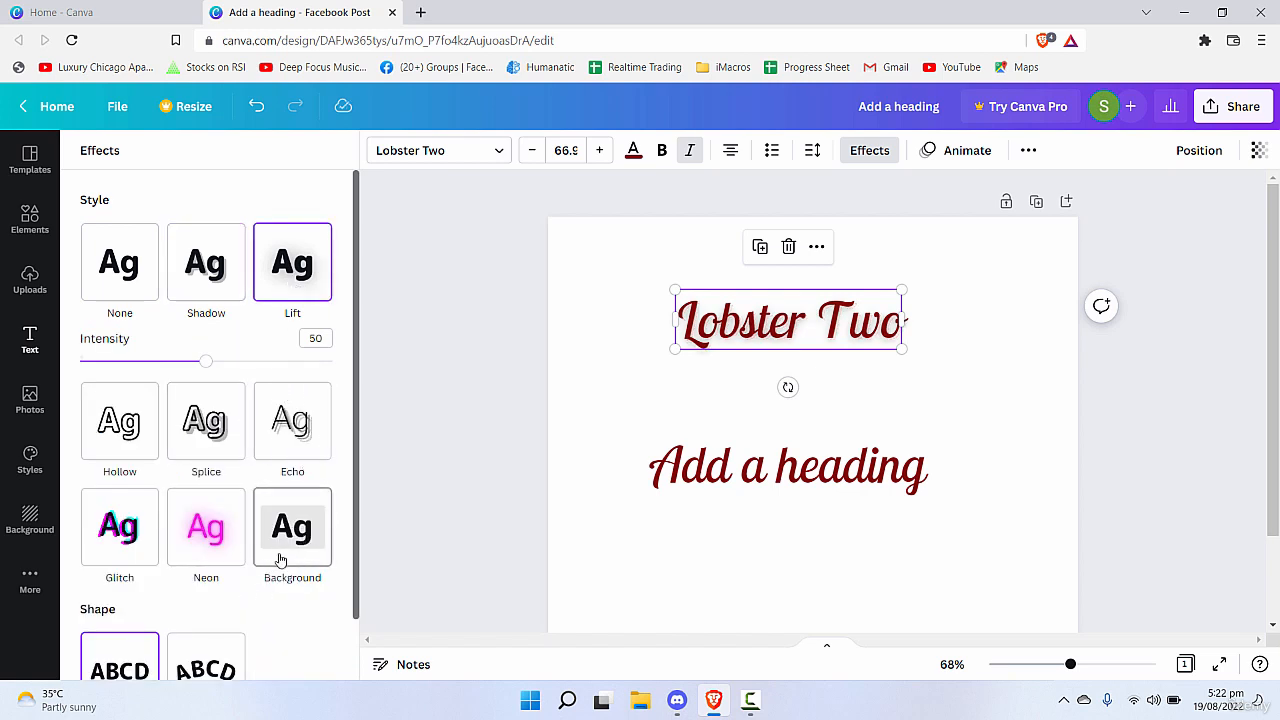
{"action": "left_click", "coordinate": [286, 565]}
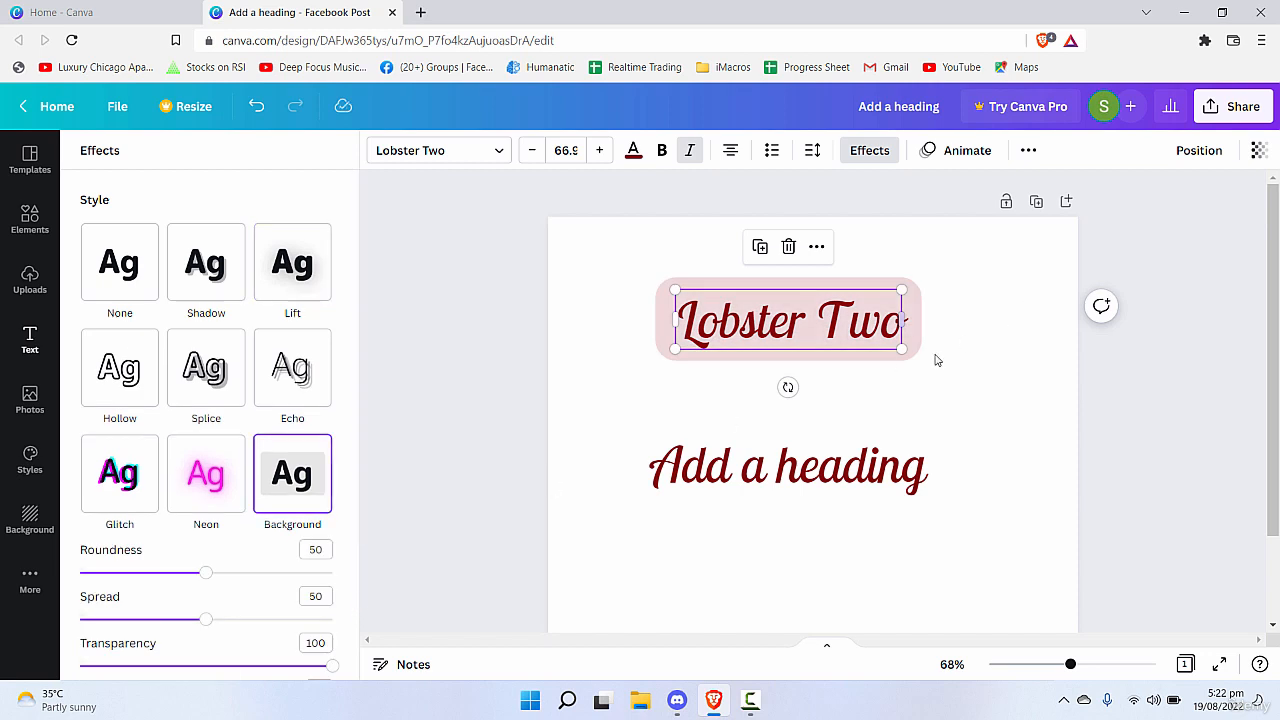
{"action": "left_click", "coordinate": [697, 288]}
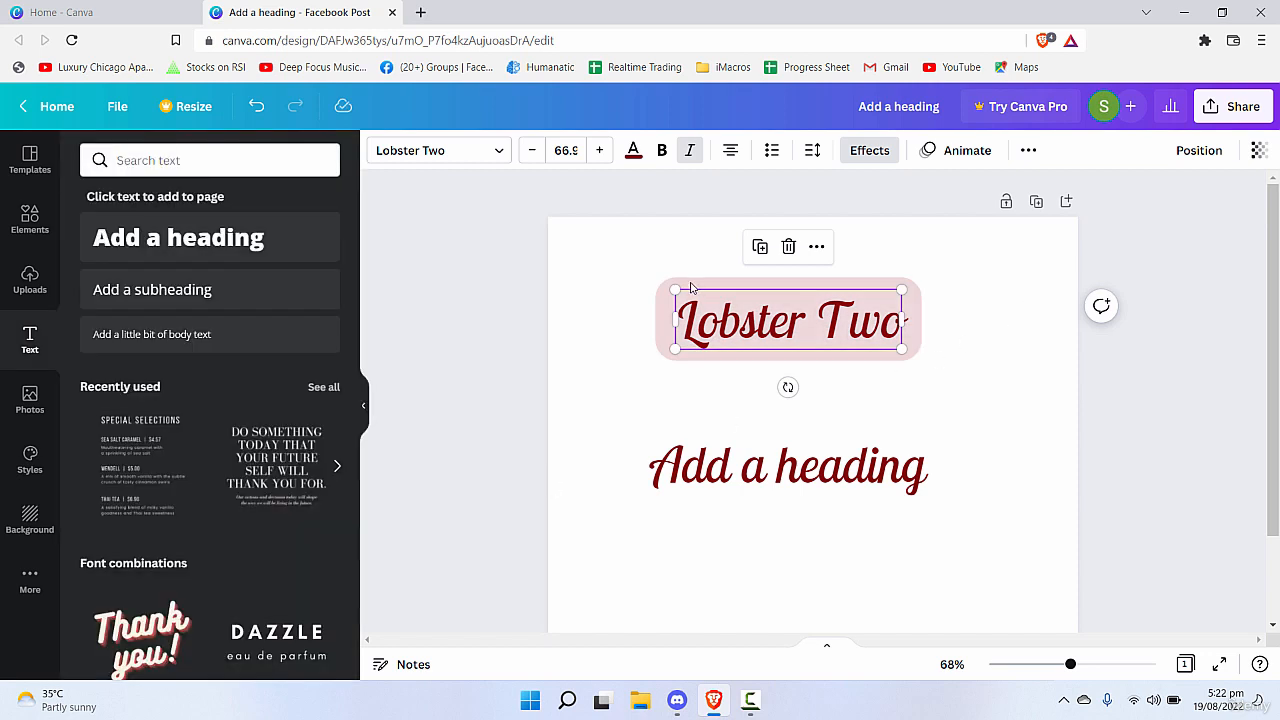
{"action": "left_click", "coordinate": [36, 216]}
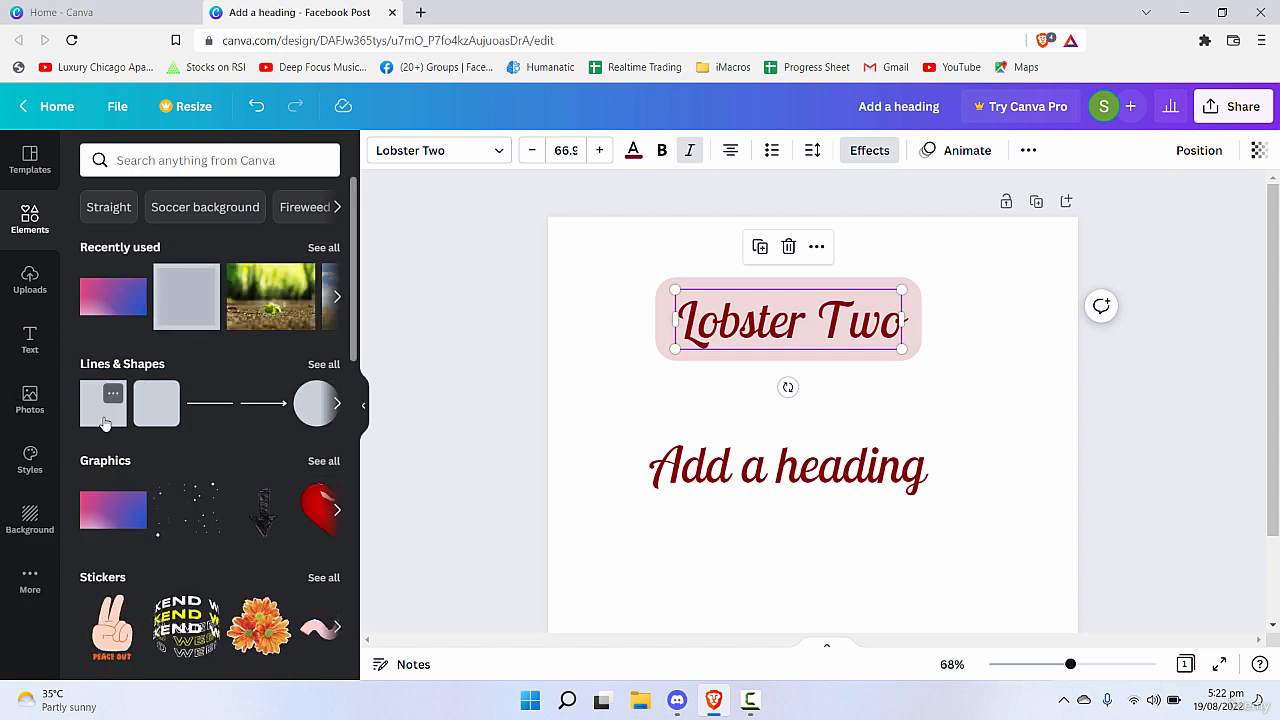
{"action": "left_click", "coordinate": [971, 391]}
{"action": "left_click", "coordinate": [918, 338]}
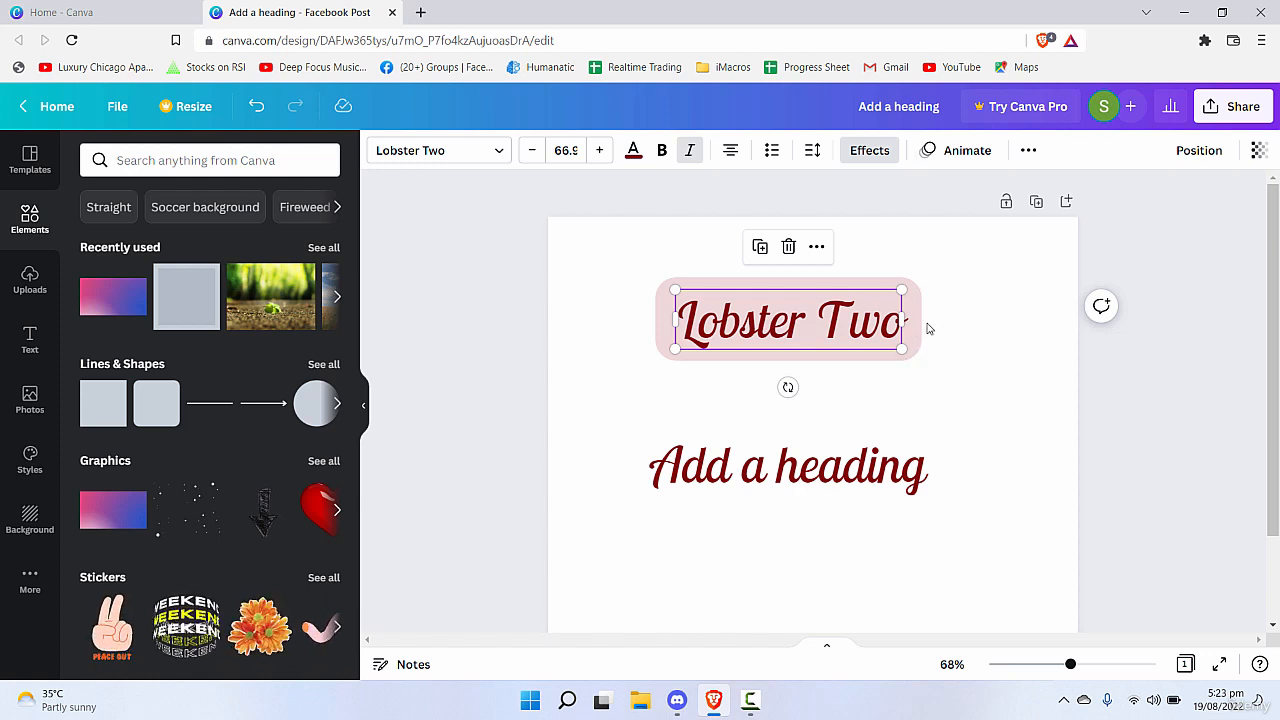
Enlarge the "Lobster Two" text to about 80 and set its background effect's roundness to 0.
{"action": "left_click_drag", "start_coordinate": [901, 349], "coordinate": [947, 373]}
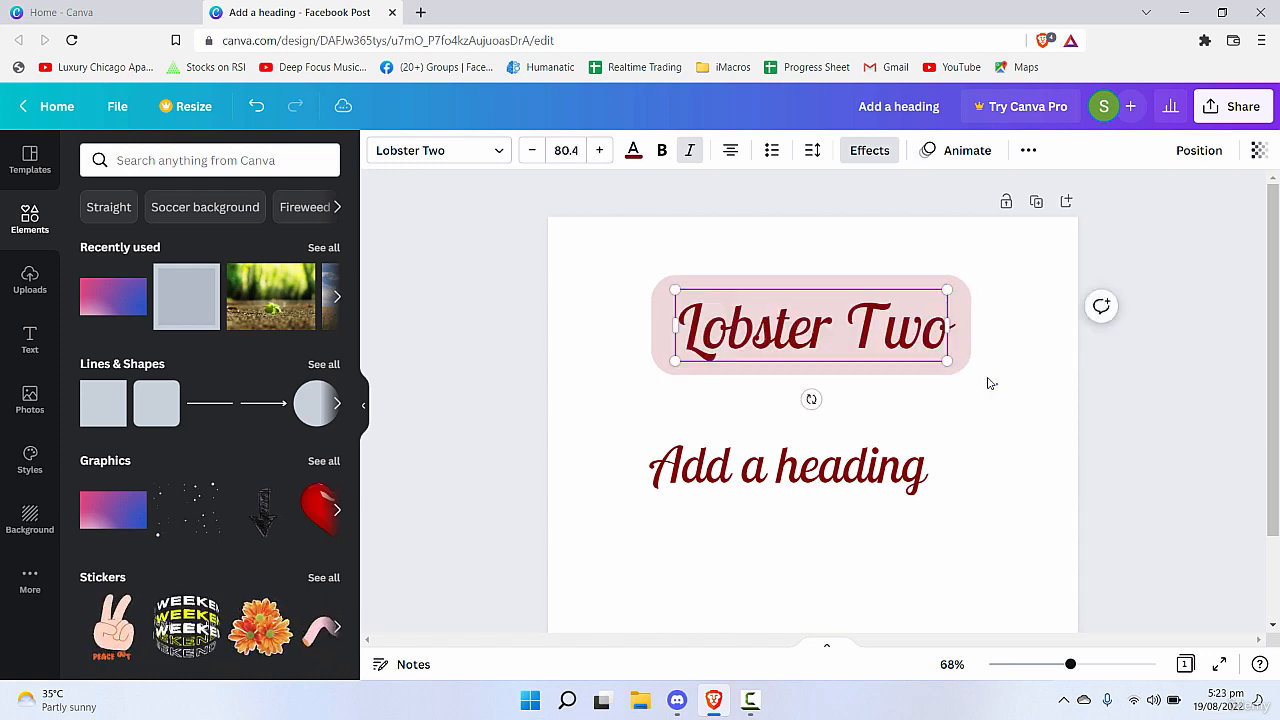
{"action": "left_click", "coordinate": [853, 162]}
{"action": "scroll", "coordinate": [375, 430], "scroll_direction": "down", "scroll_amount": 1}
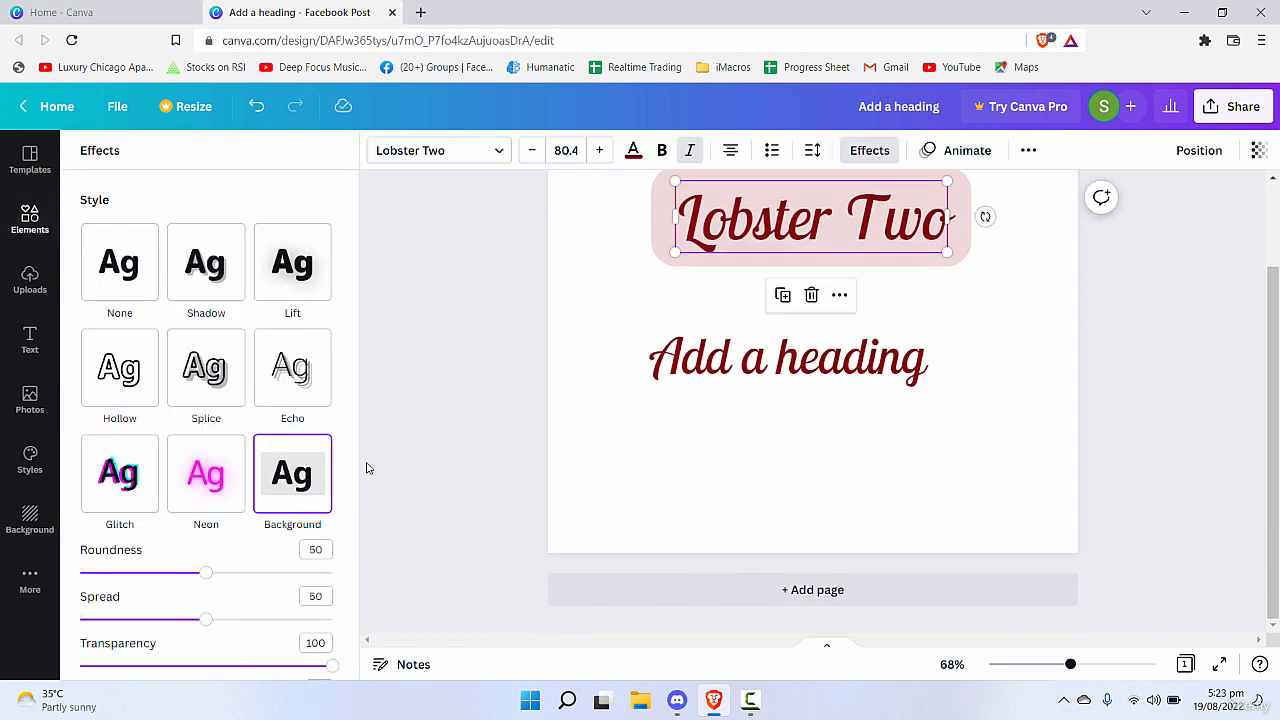
{"action": "scroll", "coordinate": [631, 234], "scroll_direction": "up", "scroll_amount": 1}
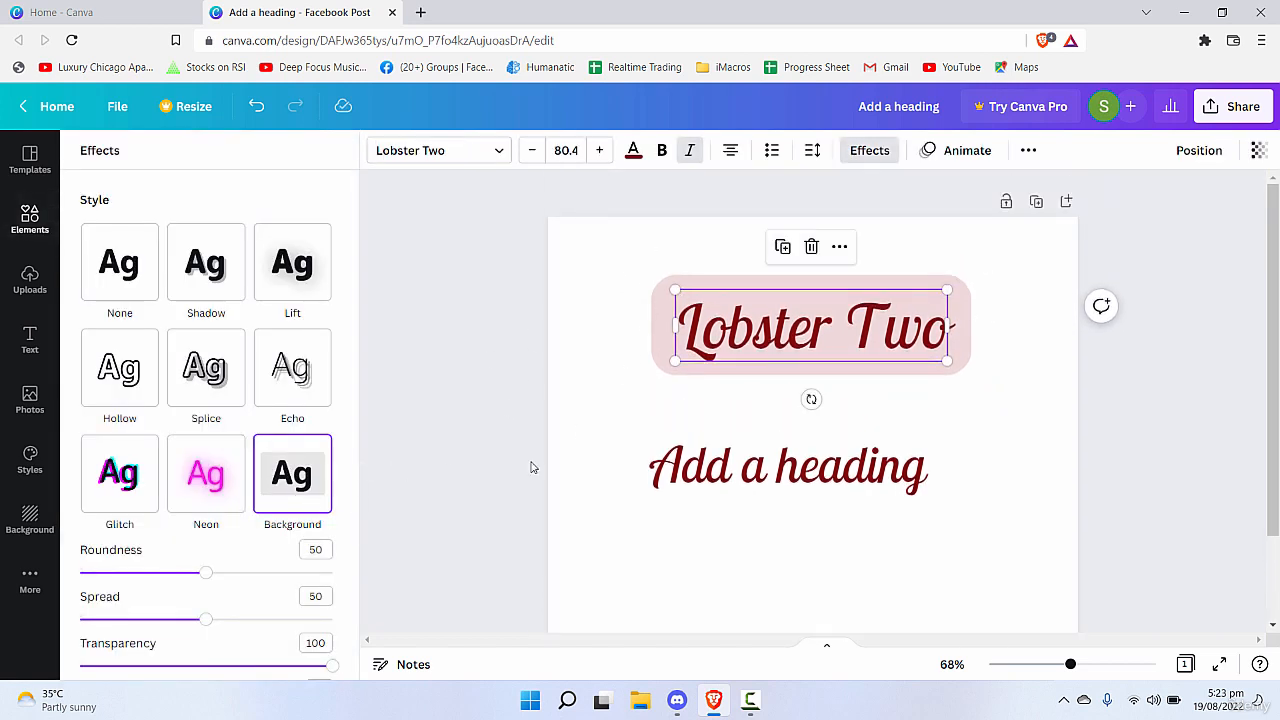
{"action": "left_click_drag", "start_coordinate": [205, 575], "coordinate": [80, 573]}
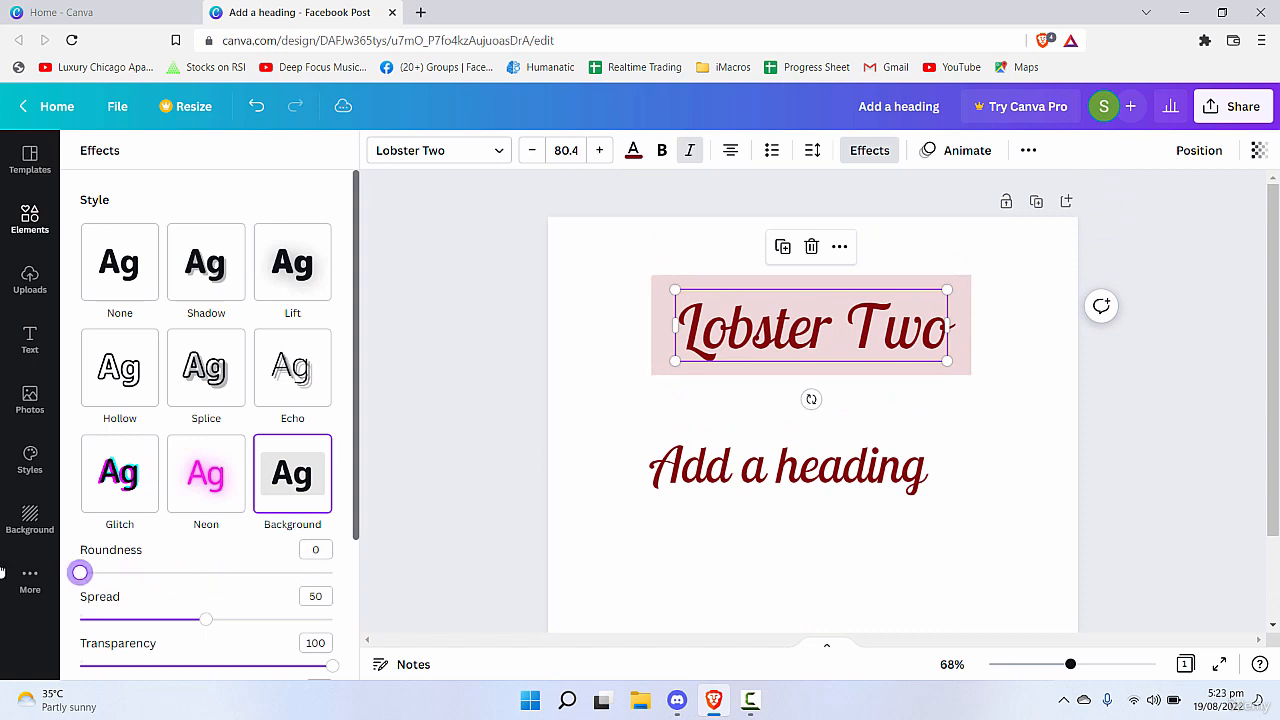
Set the colour of the "Lobster Two" background effect to black.
{"action": "scroll", "coordinate": [343, 366], "scroll_direction": "down", "scroll_amount": 2}
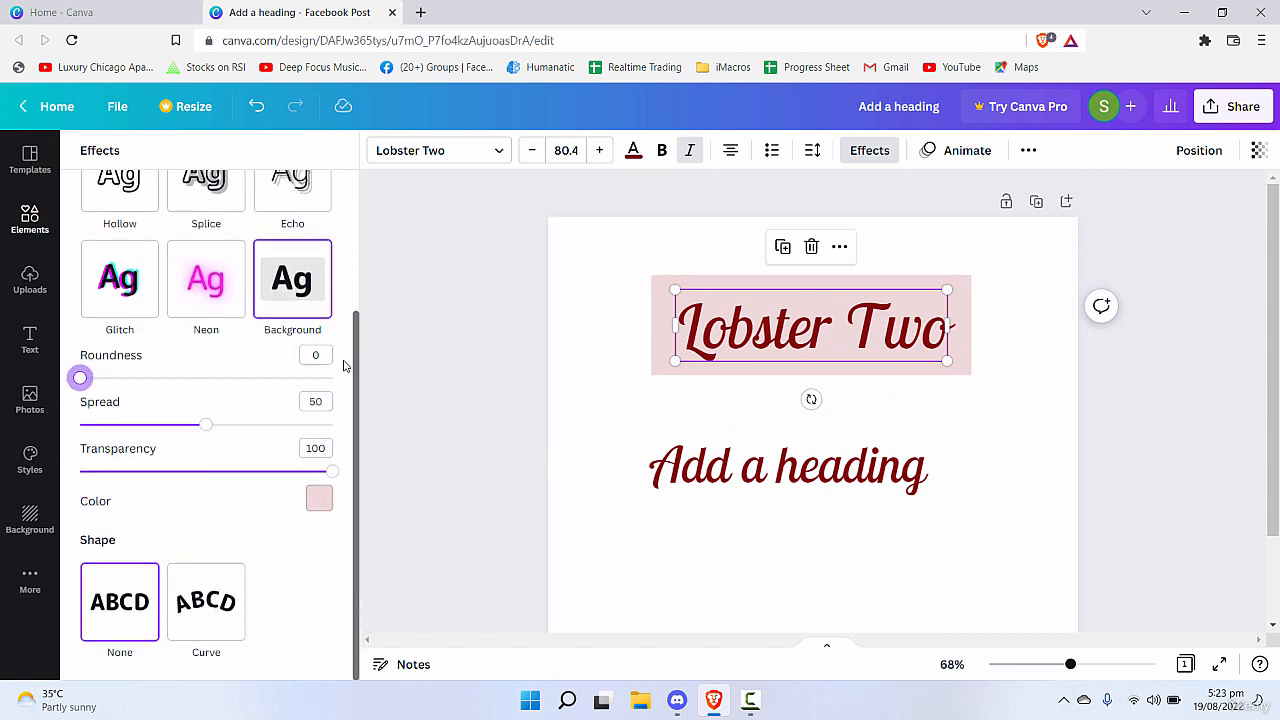
{"action": "left_click", "coordinate": [318, 499]}
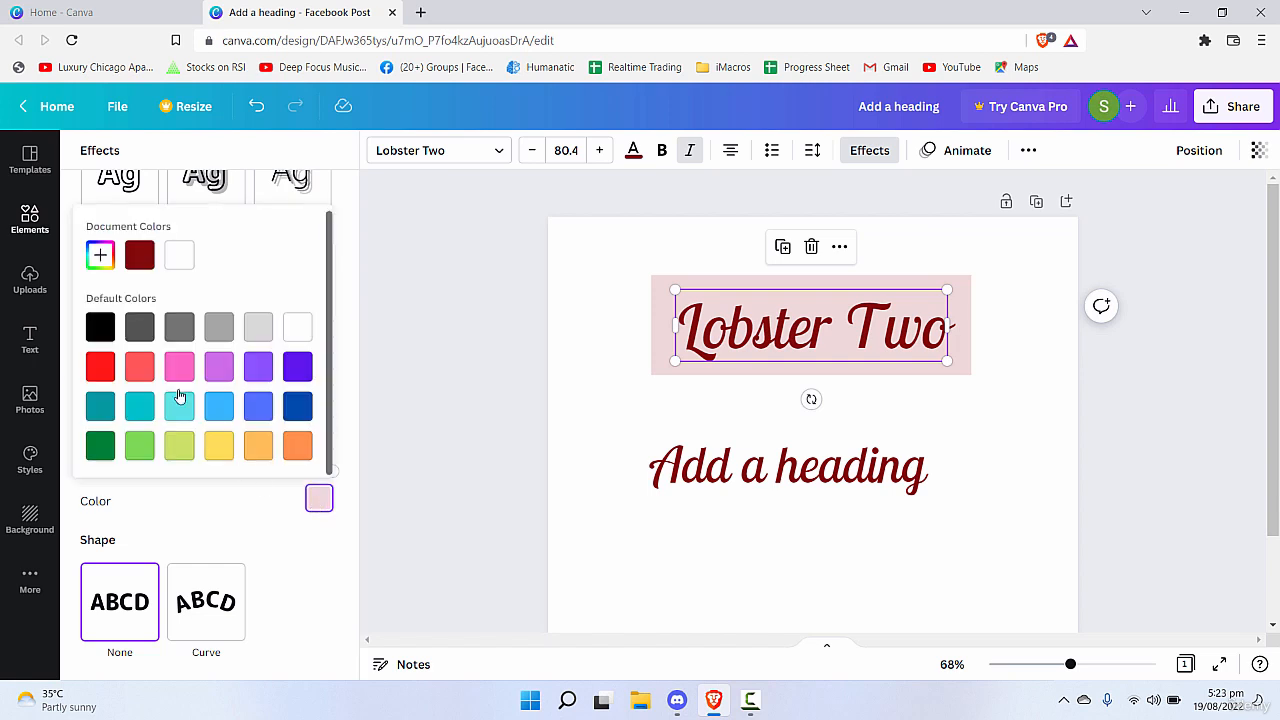
{"action": "left_click", "coordinate": [100, 326]}
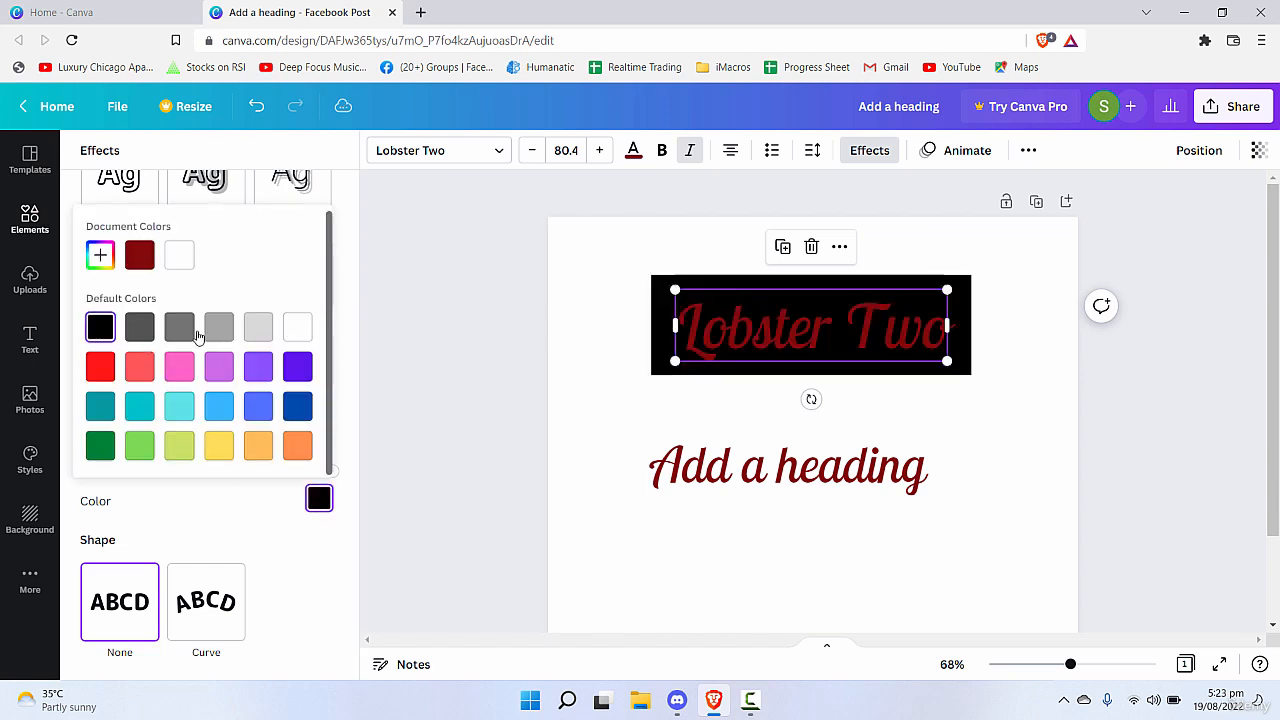
Change the "Lobster Two" text colour to white.
{"action": "double_click", "coordinate": [725, 326]}
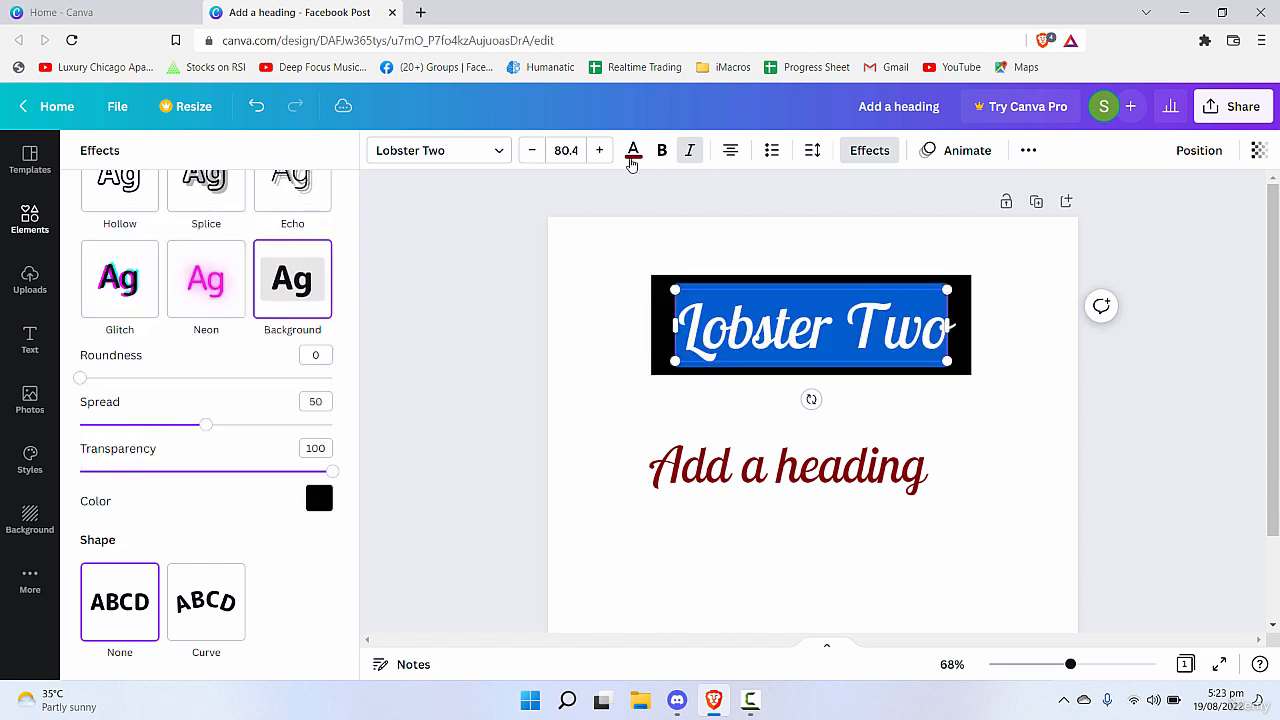
{"action": "left_click", "coordinate": [633, 158]}
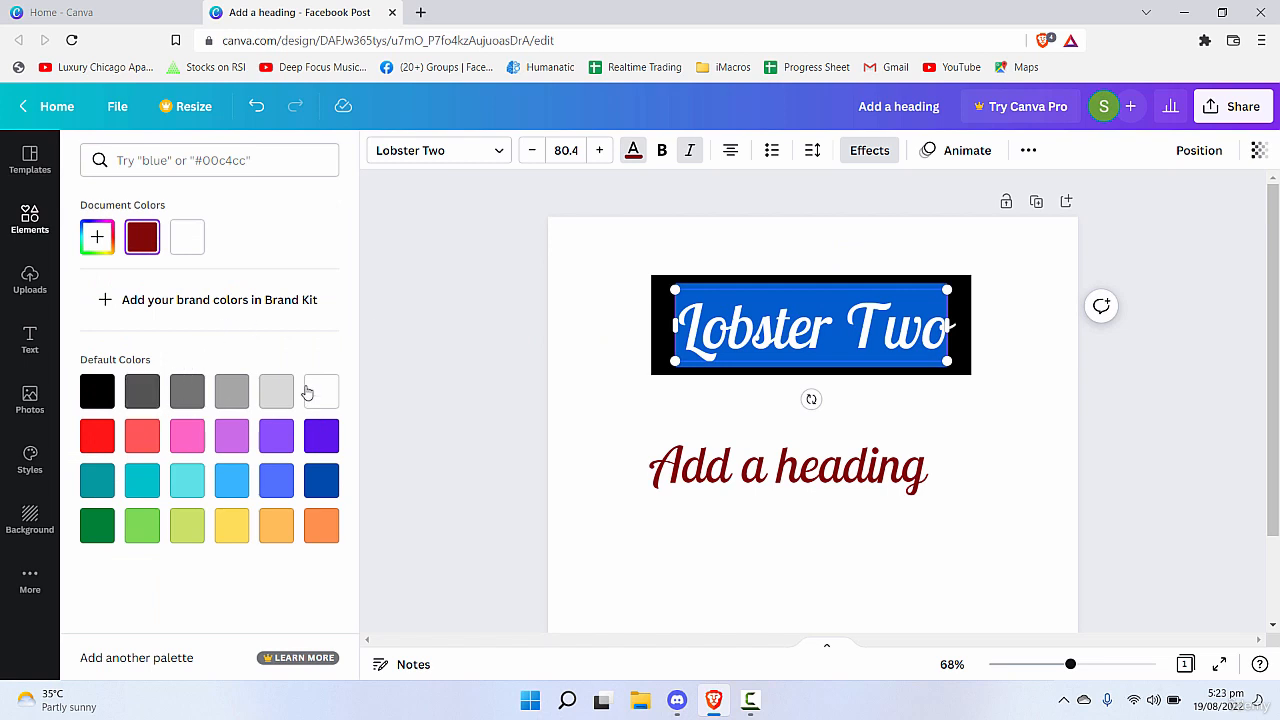
{"action": "left_click", "coordinate": [616, 378]}
{"action": "left_click", "coordinate": [678, 356]}
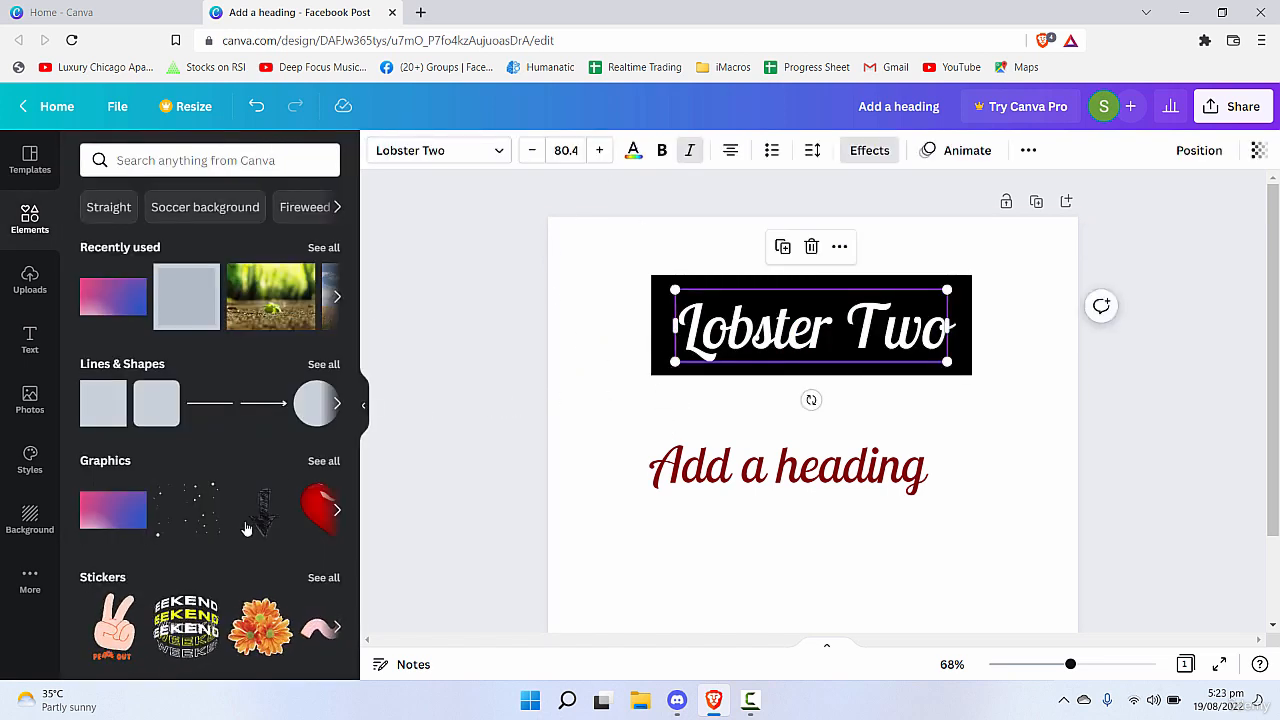
Recolour the "Lobster Two" background effect blue and darken it to a custom navy shade.
{"action": "left_click", "coordinate": [876, 151]}
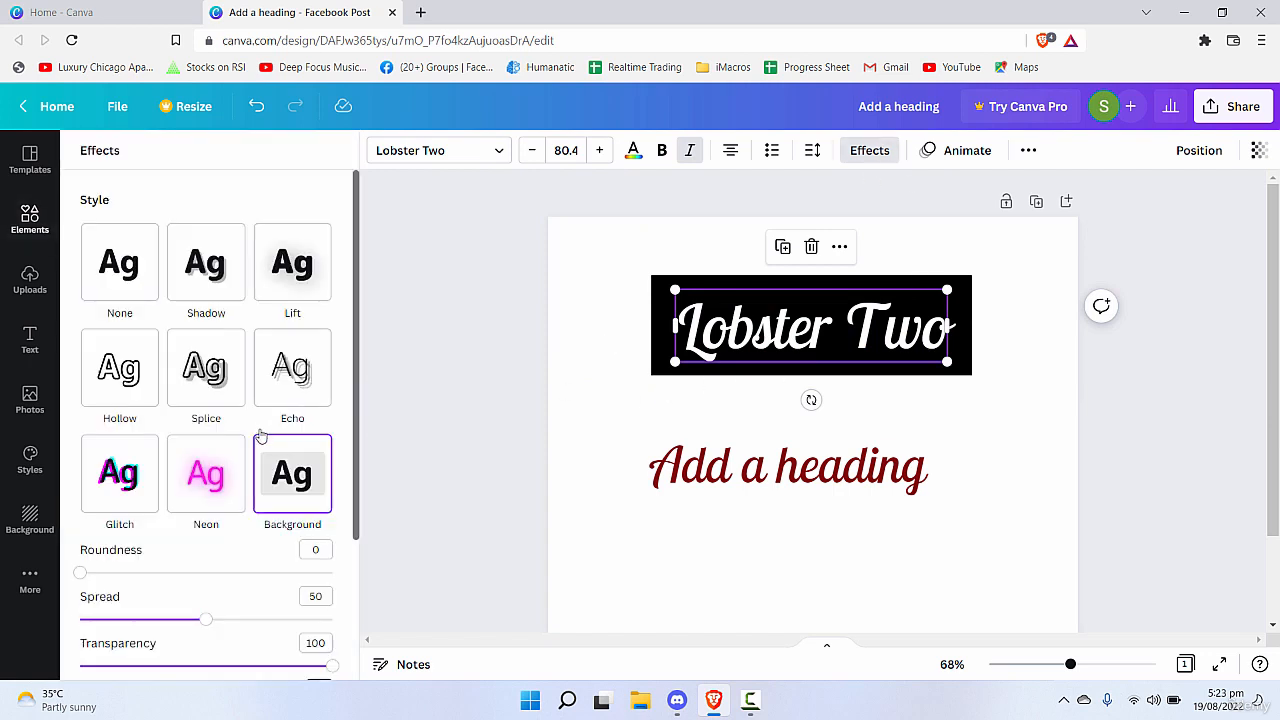
{"action": "scroll", "coordinate": [260, 435], "scroll_direction": "down", "scroll_amount": 2}
{"action": "left_click", "coordinate": [318, 499]}
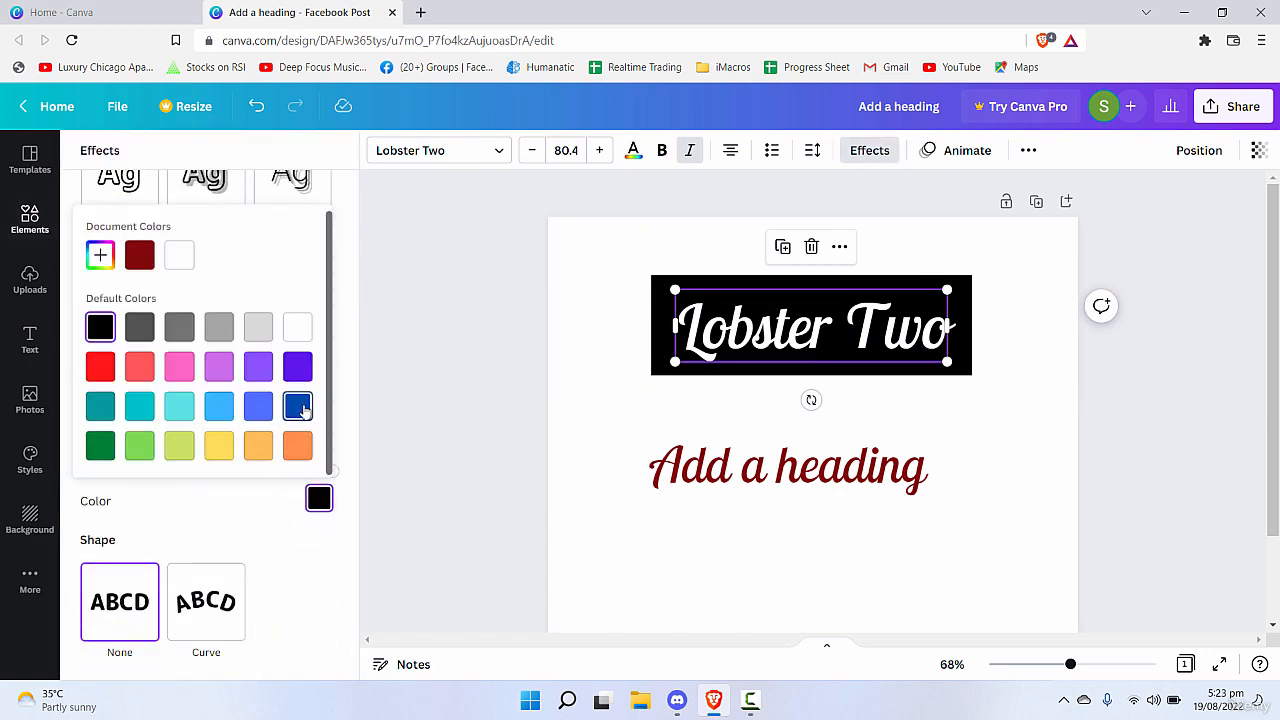
{"action": "left_click", "coordinate": [300, 408]}
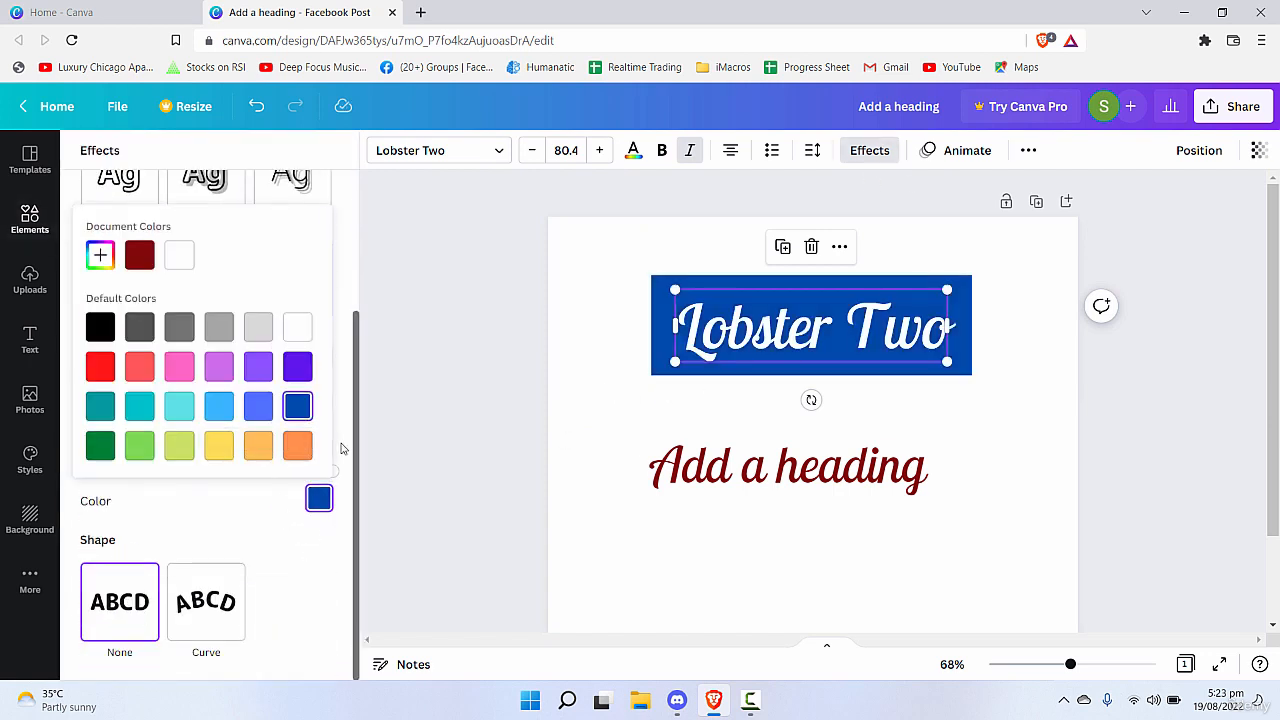
{"action": "left_click", "coordinate": [100, 255]}
{"action": "left_click_drag", "start_coordinate": [300, 324], "coordinate": [297, 340]}
{"action": "left_click", "coordinate": [951, 613]}
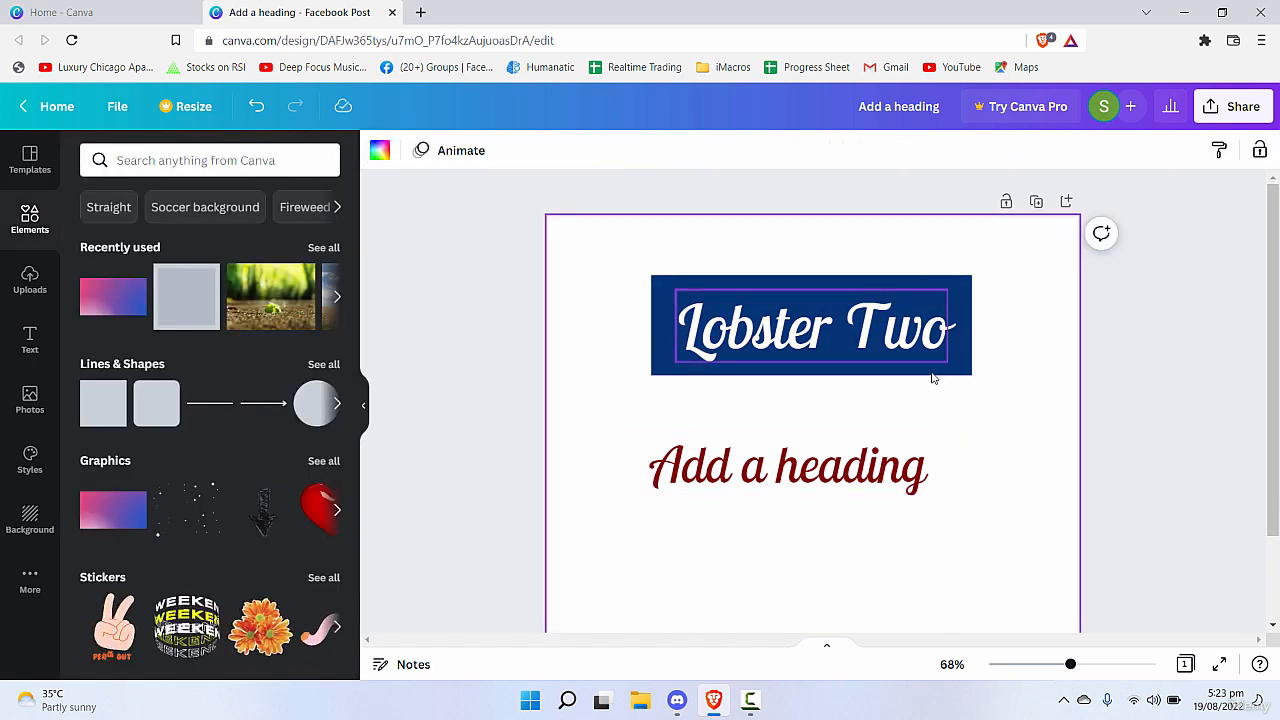
Try adjusting the transparency of the "Lobster Two" background effect, leaving it at 100.
{"action": "left_click", "coordinate": [958, 345]}
{"action": "left_click", "coordinate": [883, 150]}
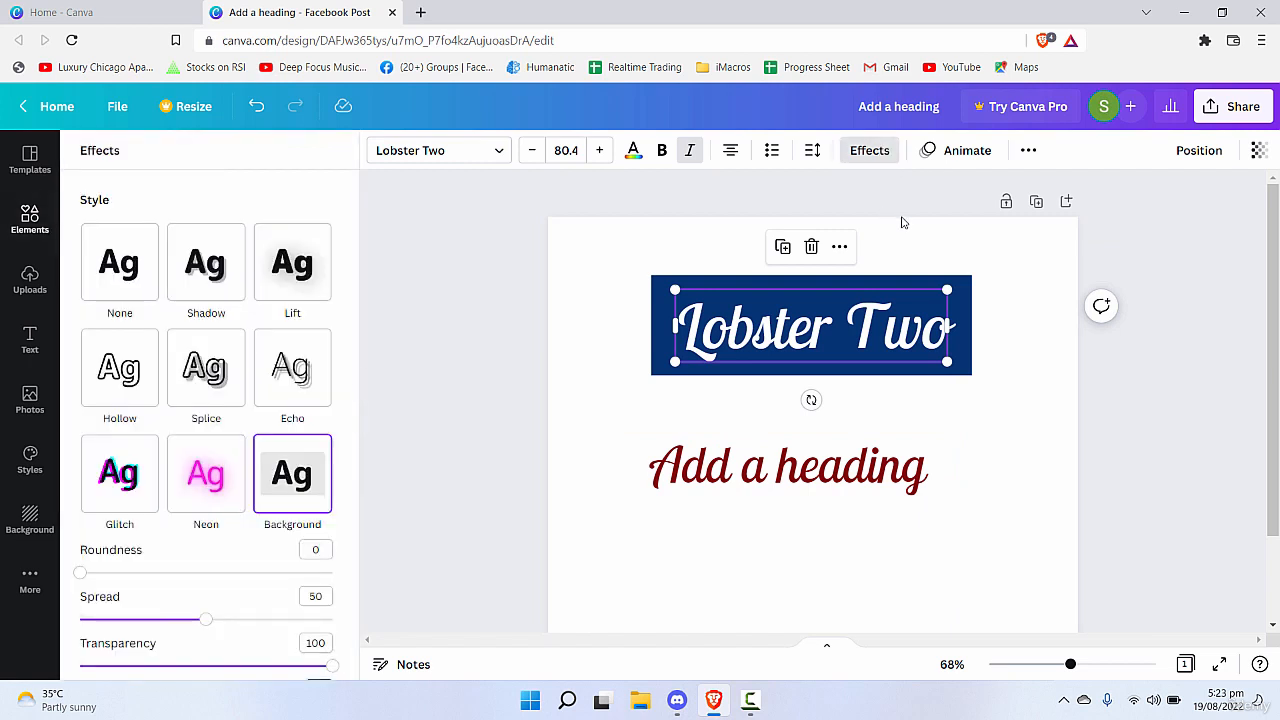
{"action": "scroll", "coordinate": [280, 370], "scroll_direction": "down", "scroll_amount": 3}
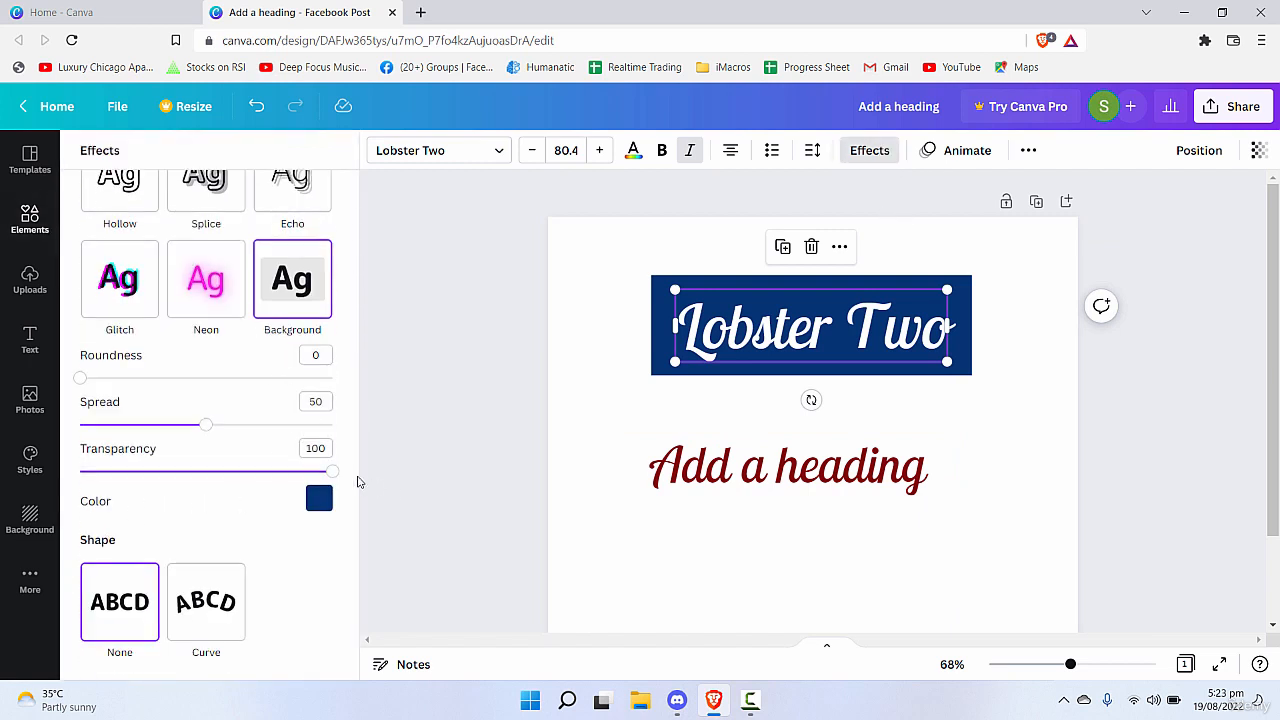
{"action": "left_click_drag", "start_coordinate": [332, 471], "coordinate": [380, 477]}
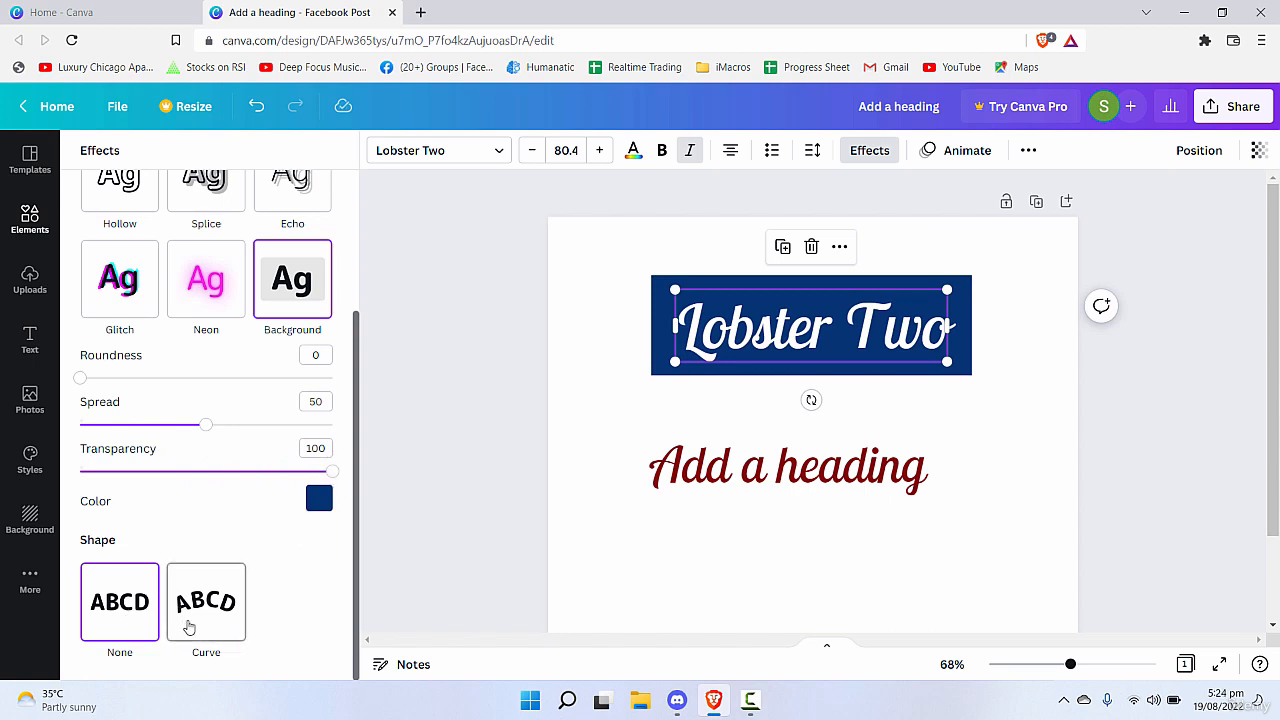
Reduce the spread of the "Lobster Two" background effect to 23.
{"action": "left_click_drag", "start_coordinate": [205, 424], "coordinate": [138, 424]}
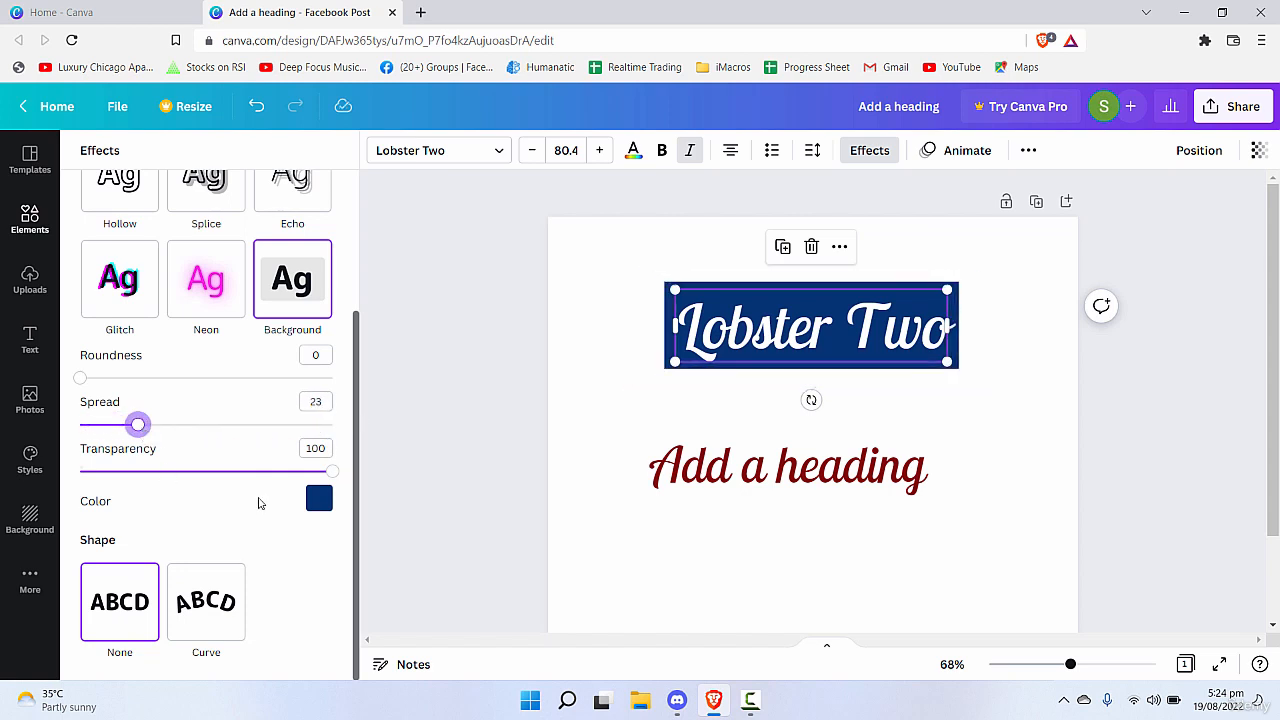
{"action": "scroll", "coordinate": [338, 390], "scroll_direction": "up", "scroll_amount": 2}
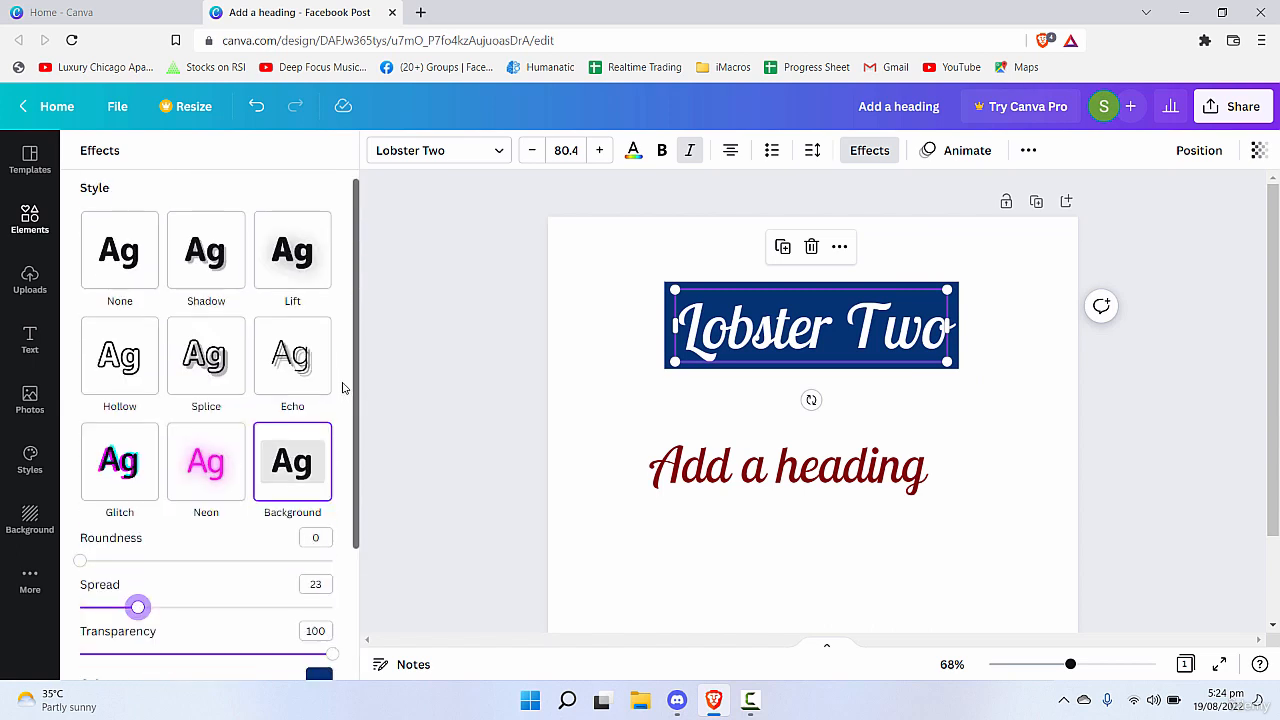
{"action": "left_click", "coordinate": [643, 369]}
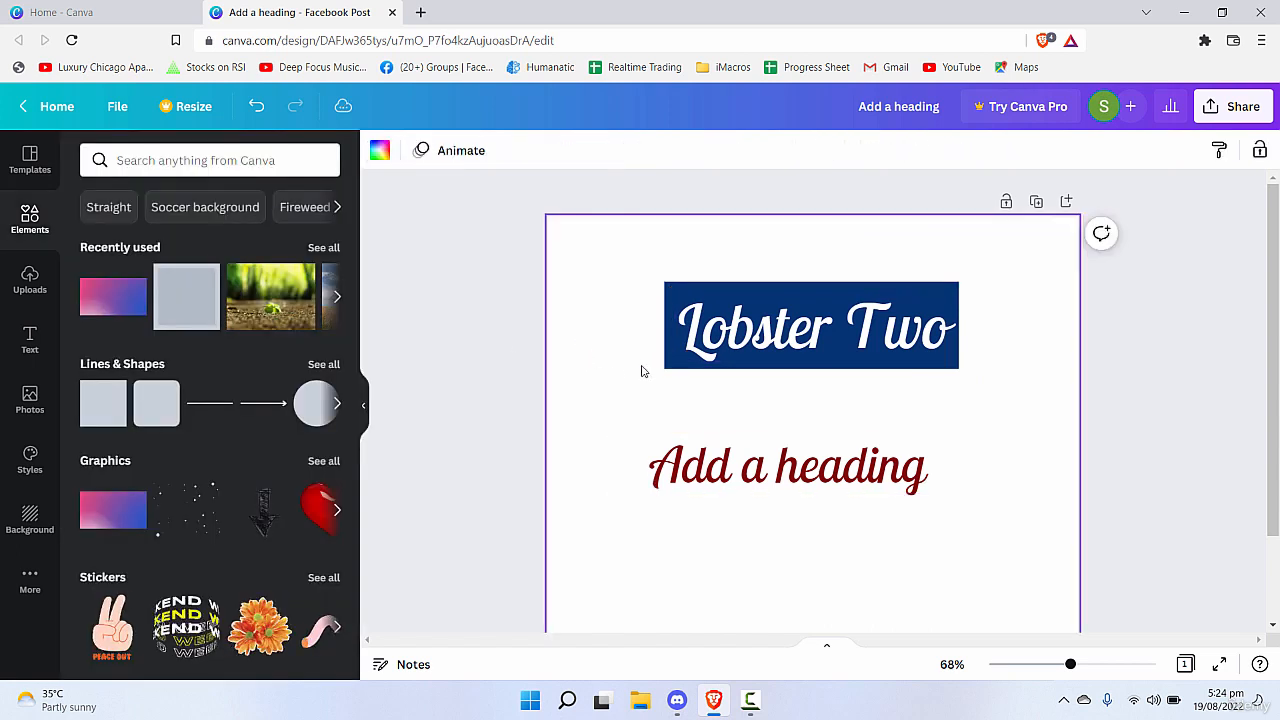
Delete the "Add a heading" text and move the "Lobster Two" text to the page's upper-left area.
{"action": "left_click", "coordinate": [797, 355]}
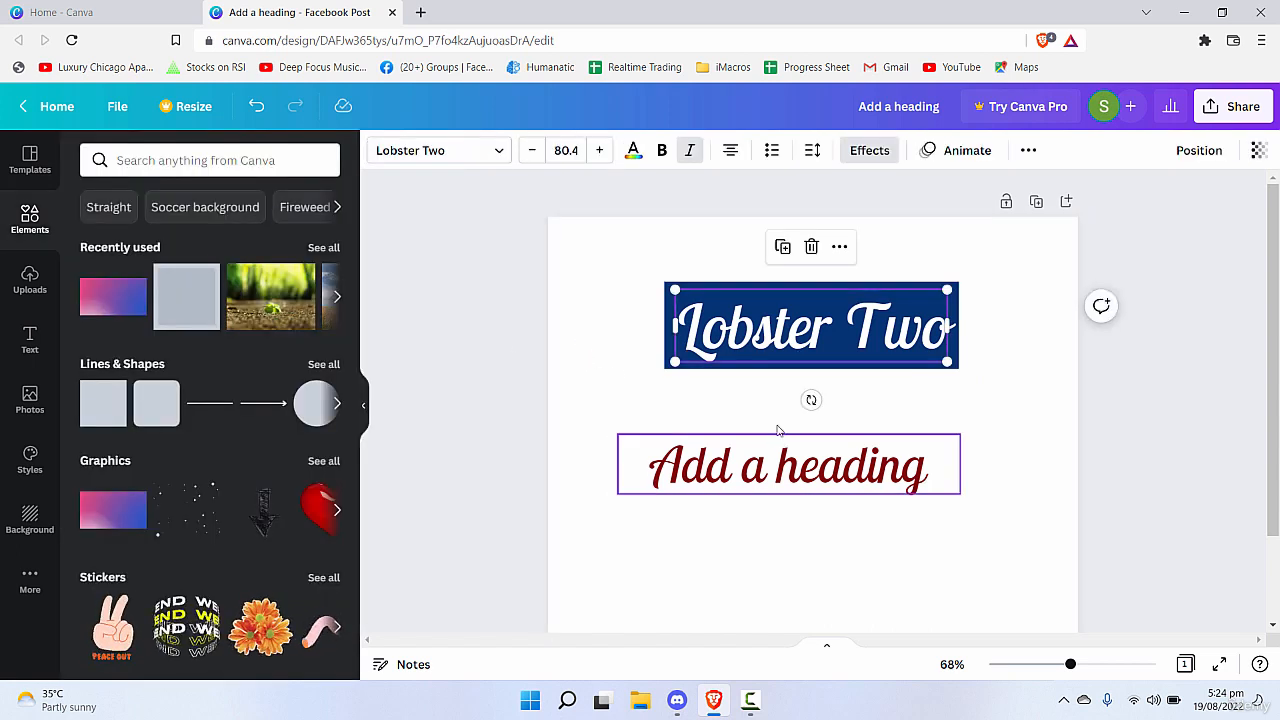
{"action": "left_click", "coordinate": [792, 455]}
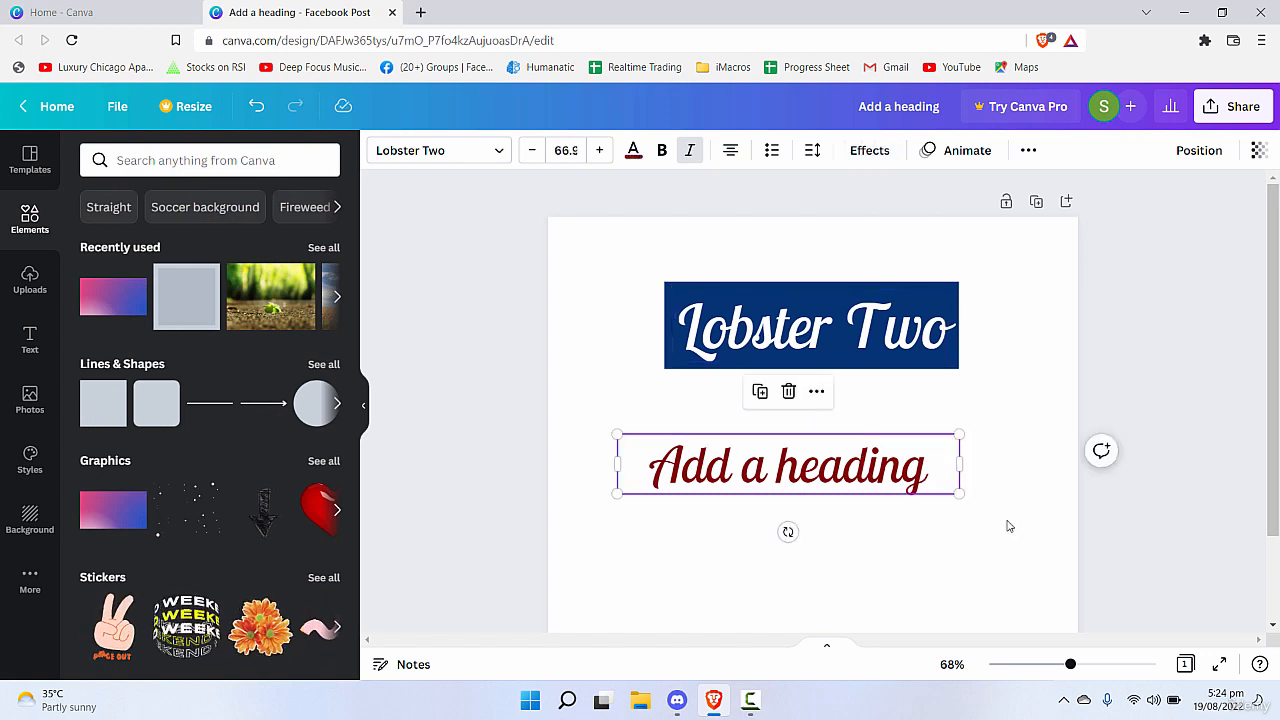
{"action": "key", "text": "Delete"}
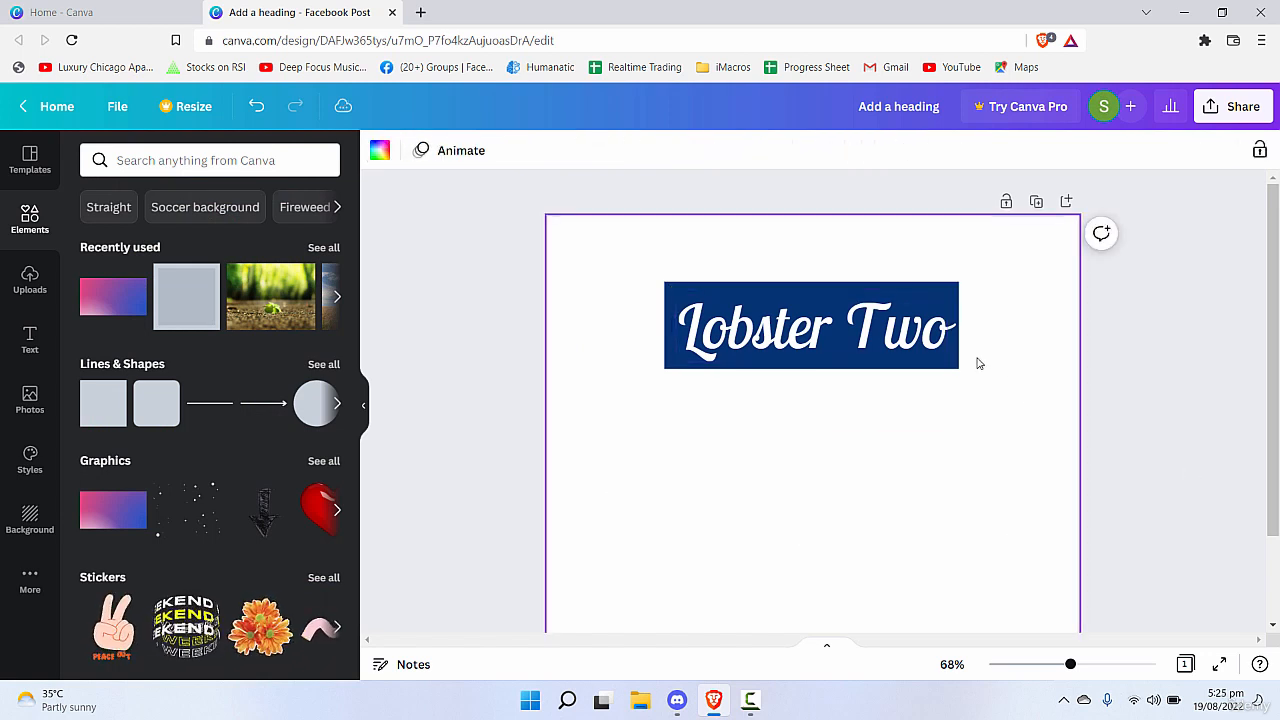
{"action": "left_click_drag", "start_coordinate": [947, 329], "coordinate": [859, 279]}
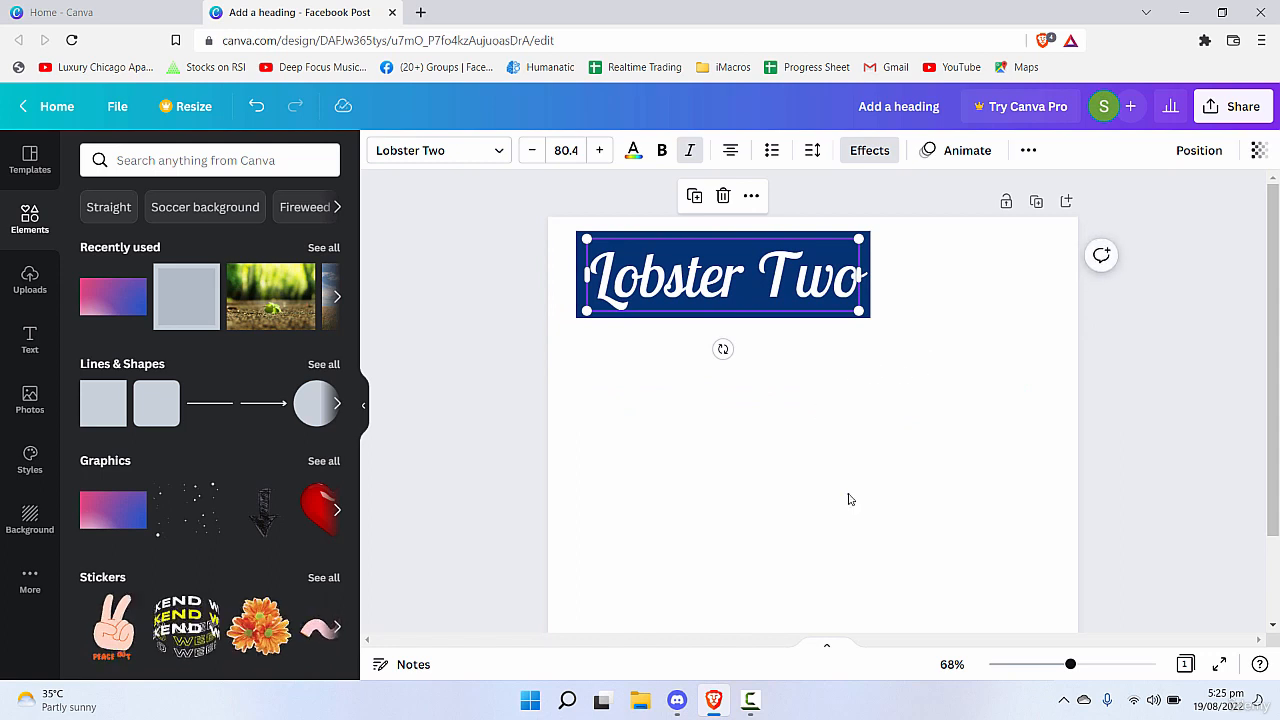
{"action": "left_click", "coordinate": [792, 334]}
Search the text library for "paragraph" and look through the fonts.
{"action": "left_click", "coordinate": [28, 340]}
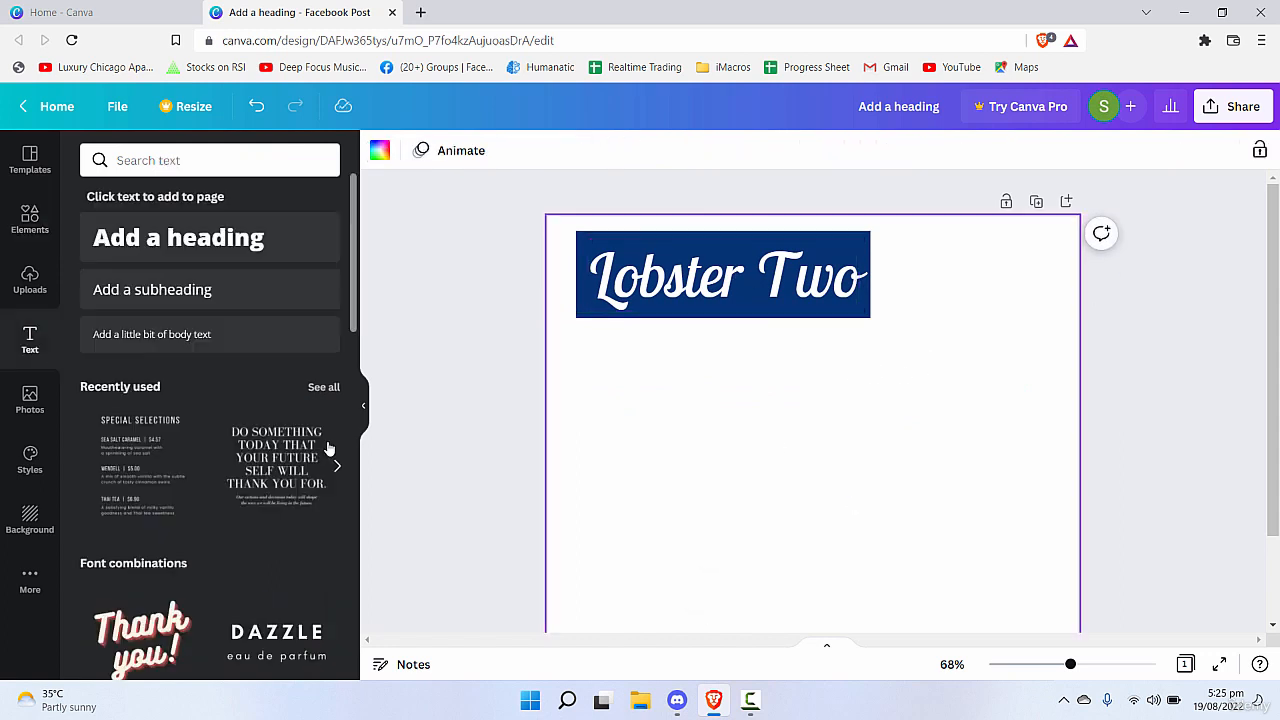
{"action": "left_click", "coordinate": [179, 163]}
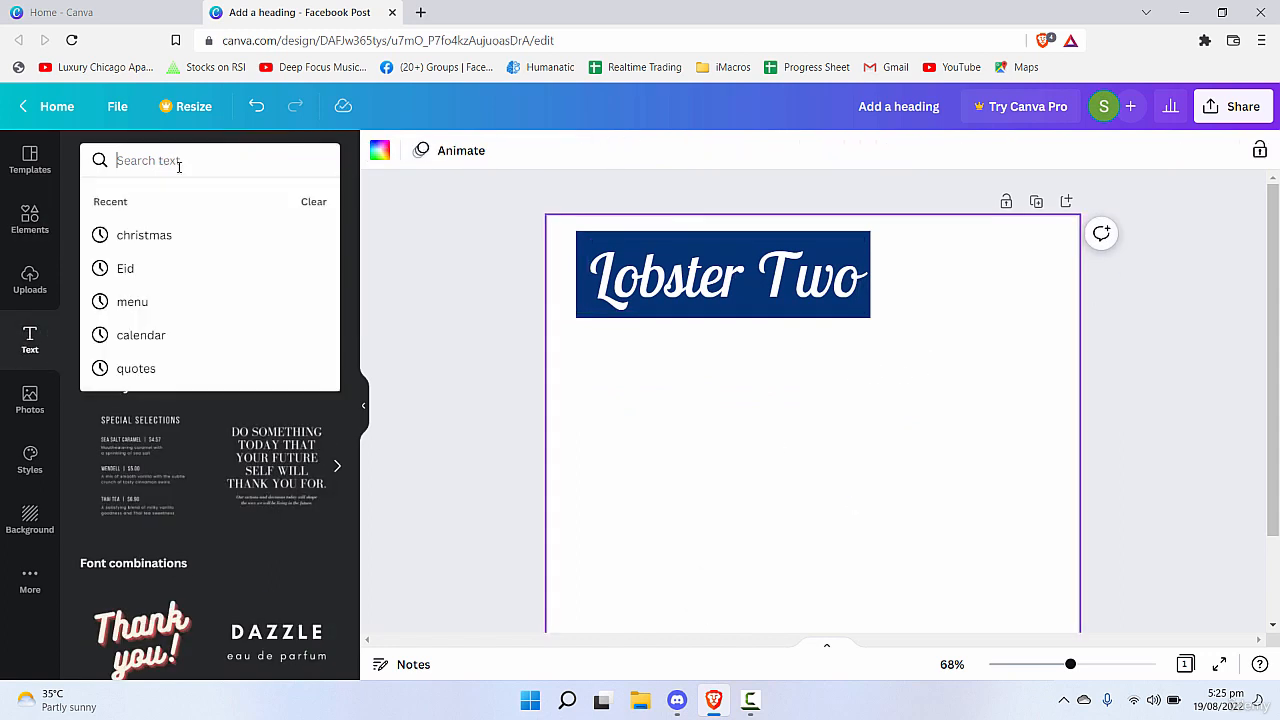
{"action": "type", "text": "paragraph"}
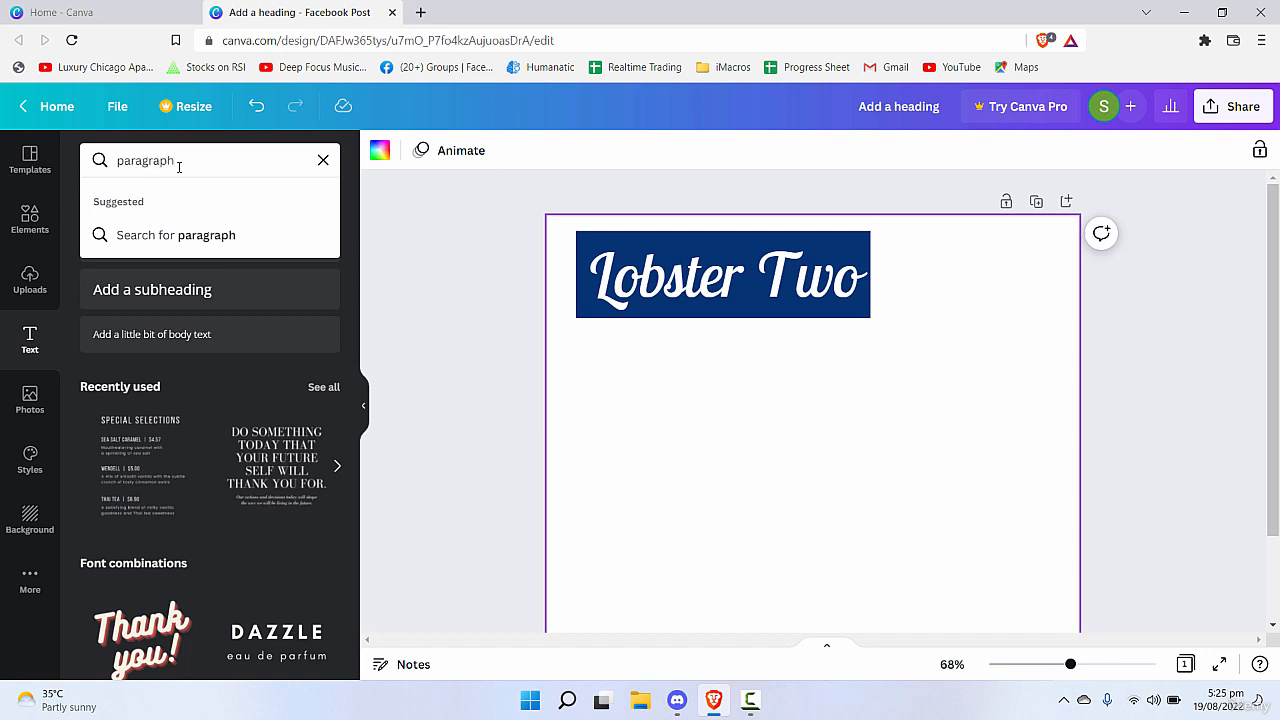
{"action": "key", "text": "Return"}
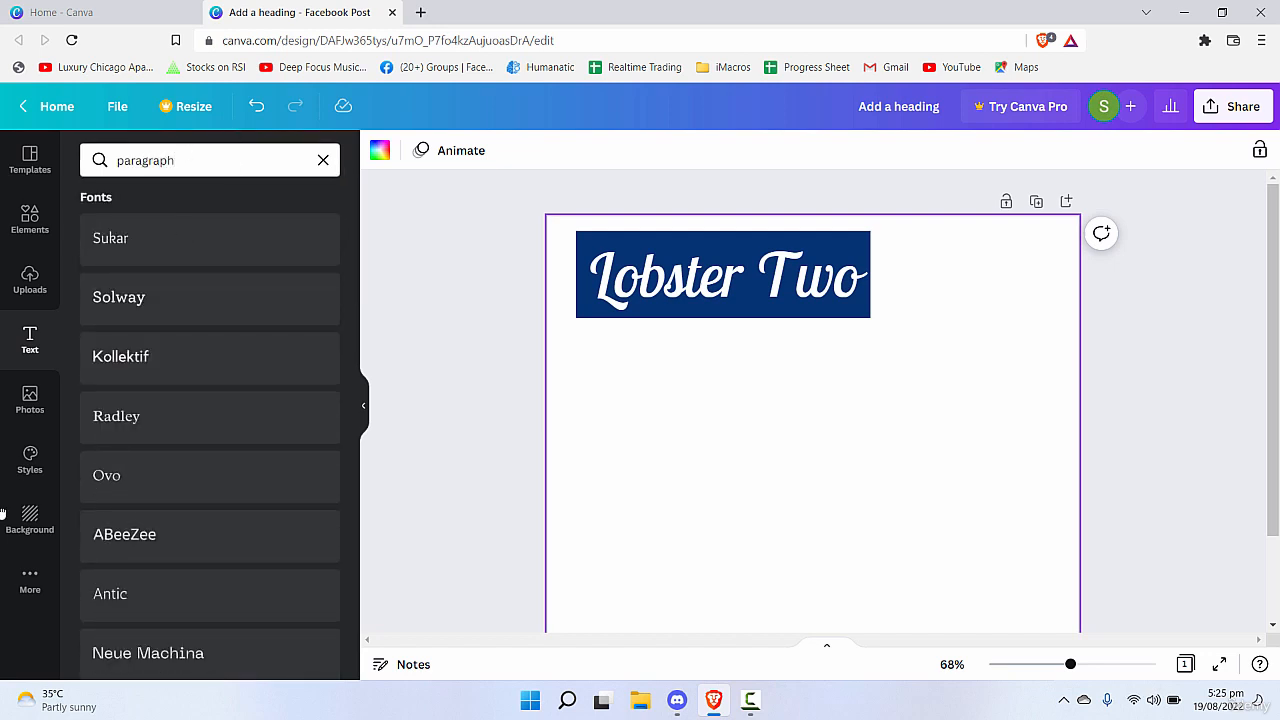
{"action": "scroll", "coordinate": [334, 249], "scroll_direction": "down", "scroll_amount": 10}
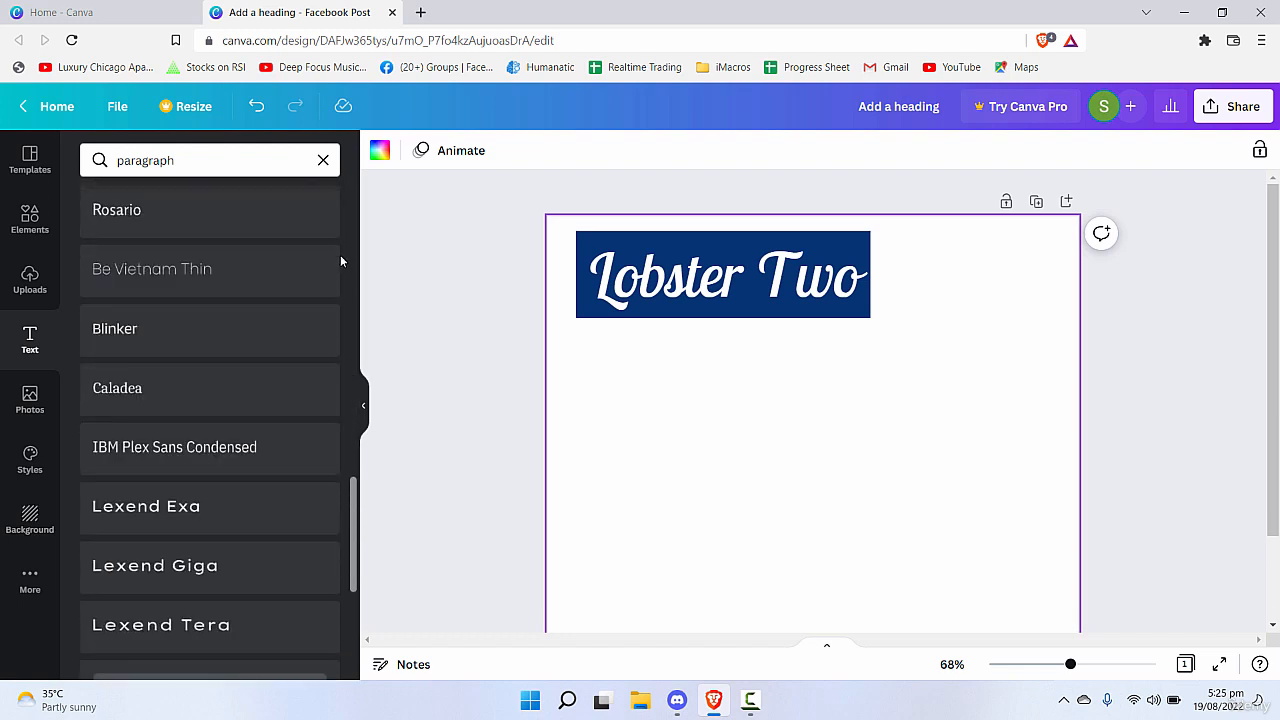
{"action": "scroll", "coordinate": [340, 261], "scroll_direction": "down", "scroll_amount": 3}
{"action": "left_click", "coordinate": [323, 160]}
{"action": "type", "text": "p"}
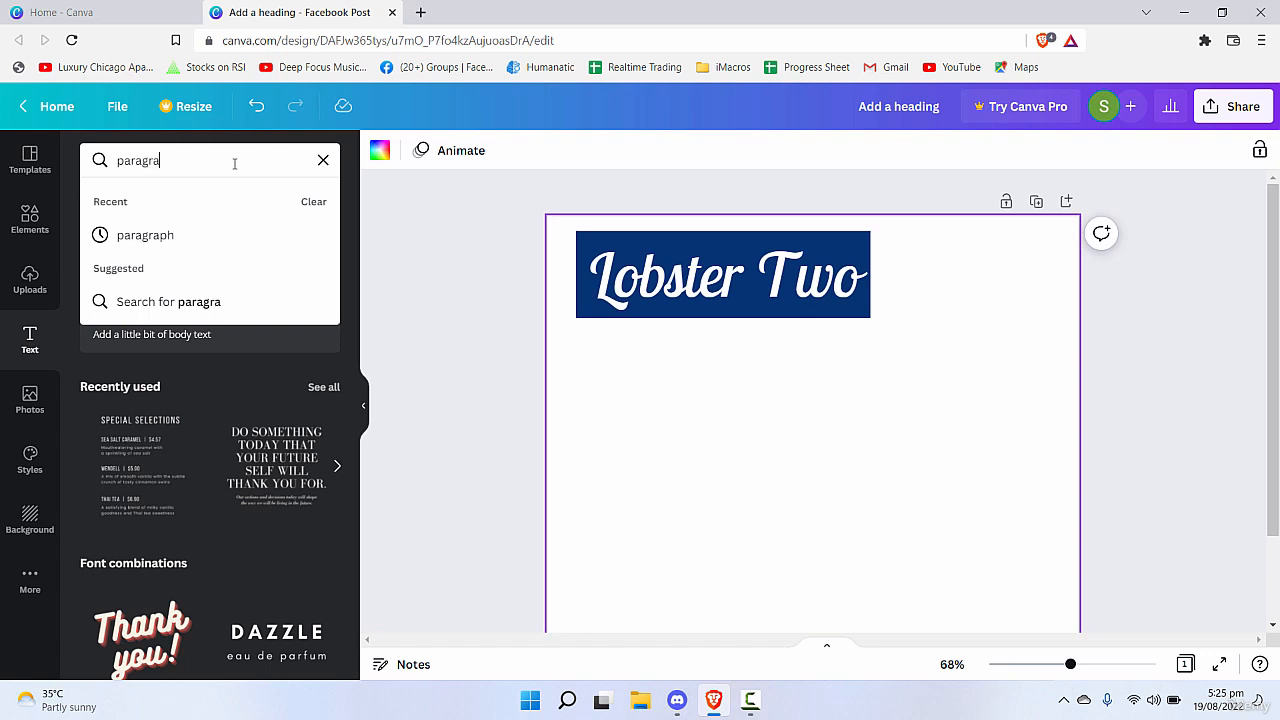
{"action": "type", "text": "ph"}
{"action": "key", "text": "Return"}
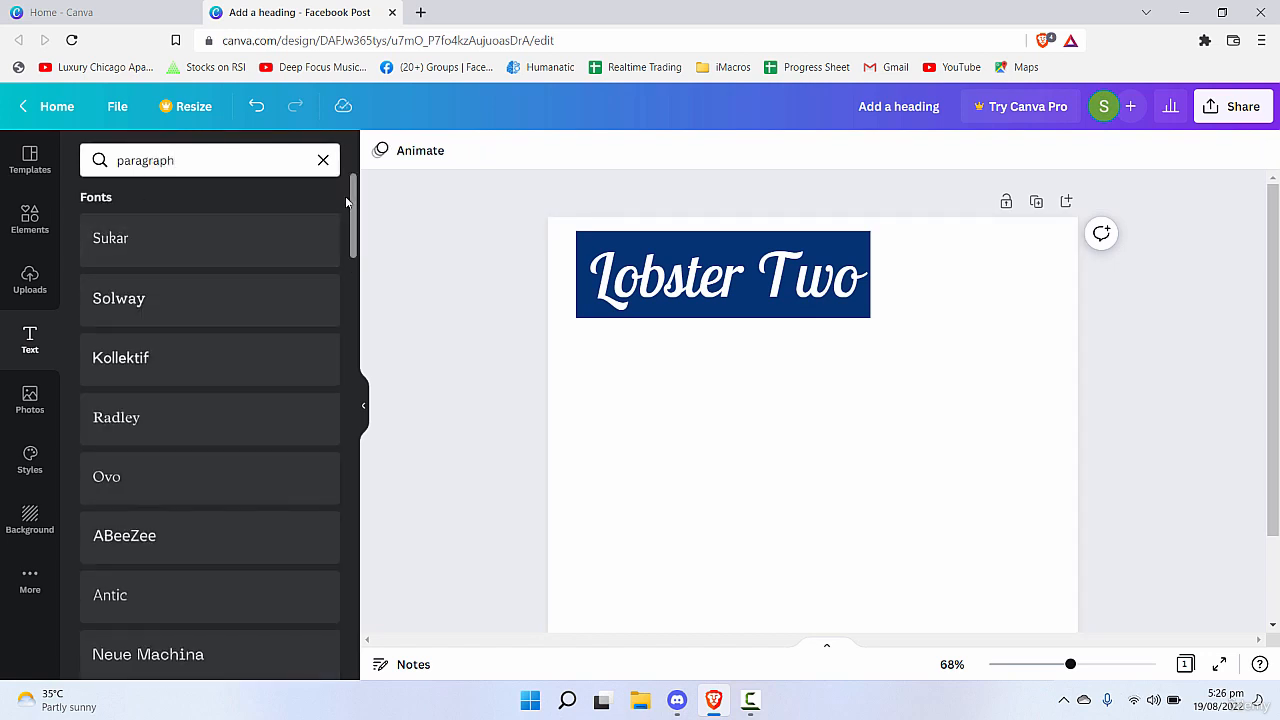
Try adding Nunito Light text to the page, and undo the addition.
{"action": "left_click_drag", "start_coordinate": [354, 193], "coordinate": [395, 705]}
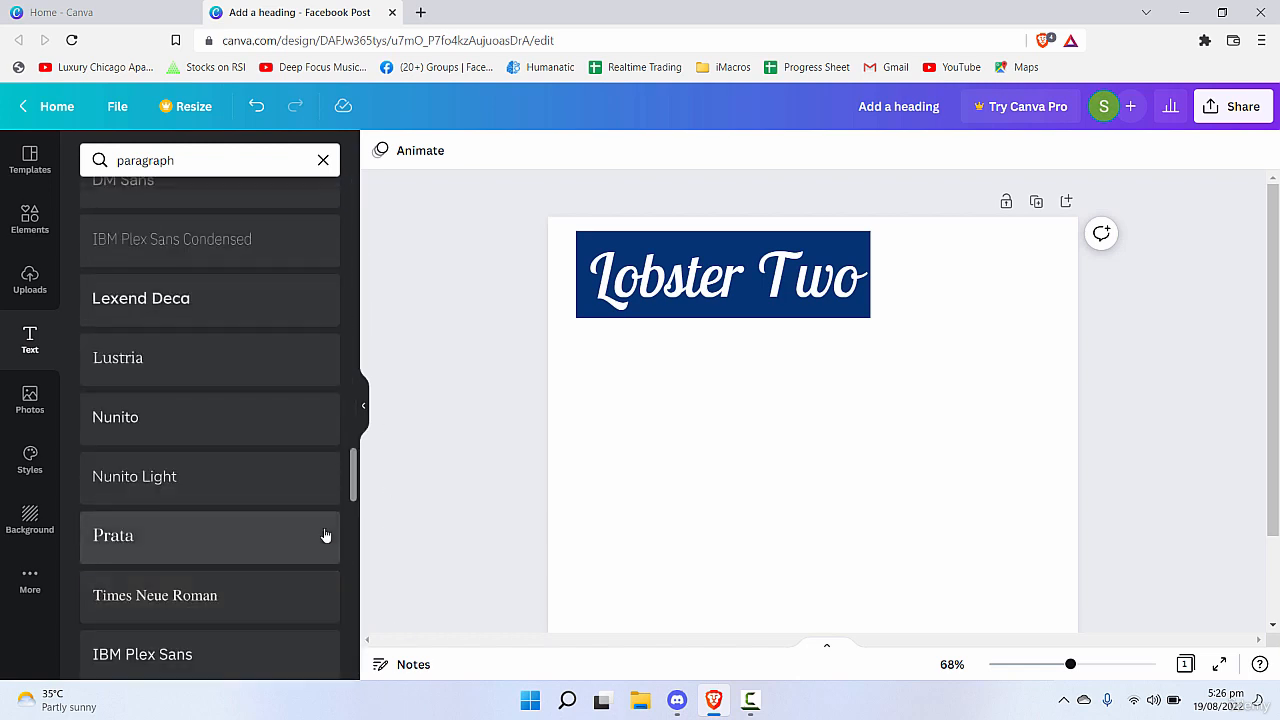
{"action": "left_click", "coordinate": [330, 476]}
{"action": "left_click_drag", "start_coordinate": [353, 473], "coordinate": [380, 646]}
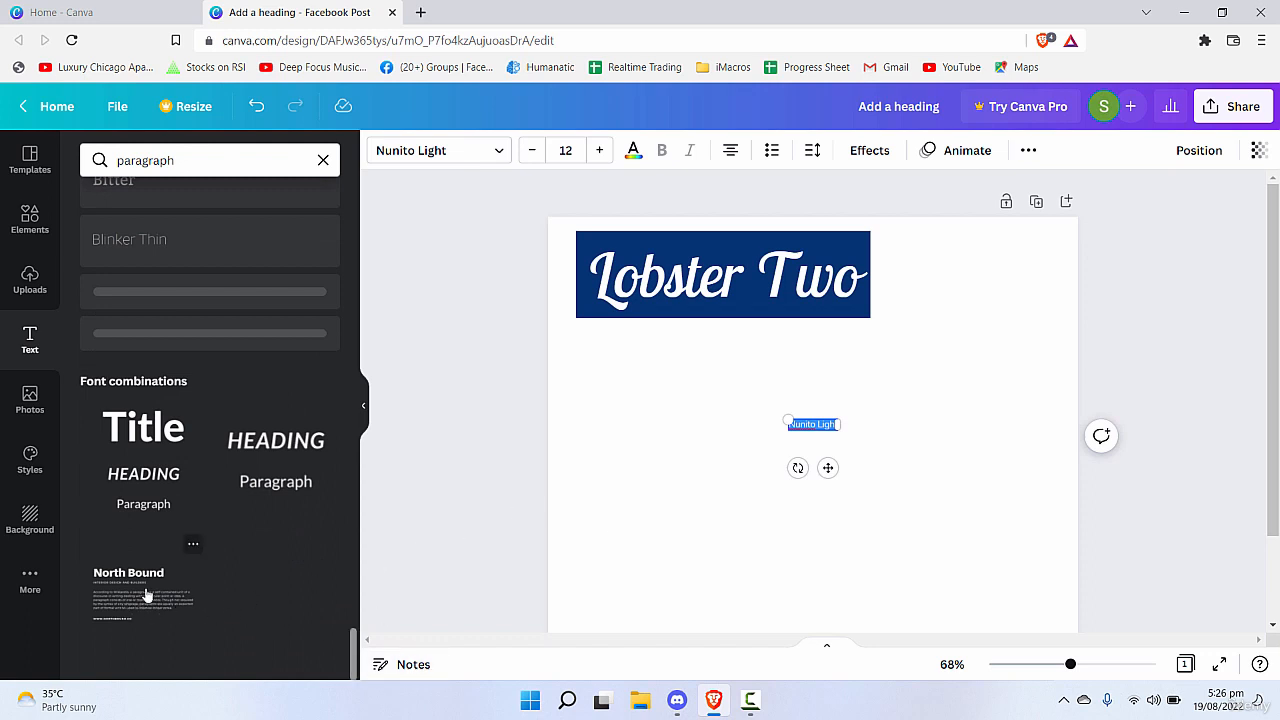
{"action": "key", "text": "ctrl+z"}
{"action": "left_click", "coordinate": [695, 501]}
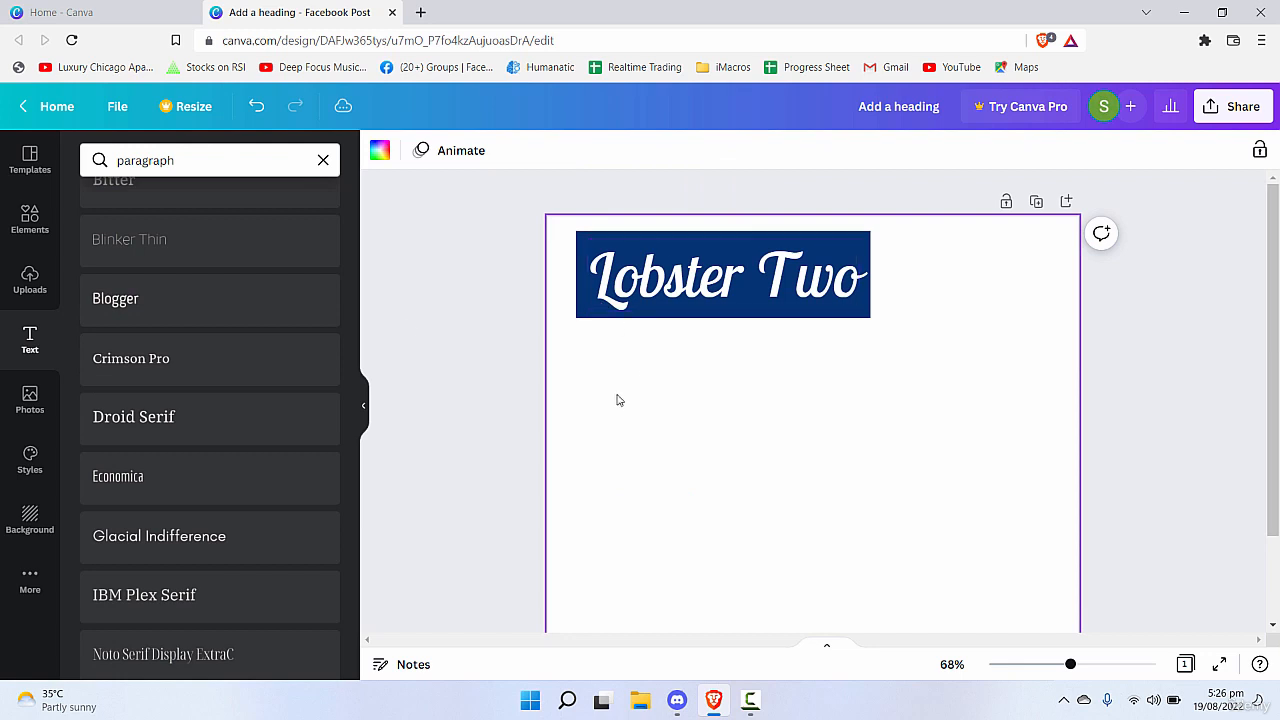
Set the page background to black and add the "North Bound" font combination to the page.
{"action": "left_click", "coordinate": [30, 520]}
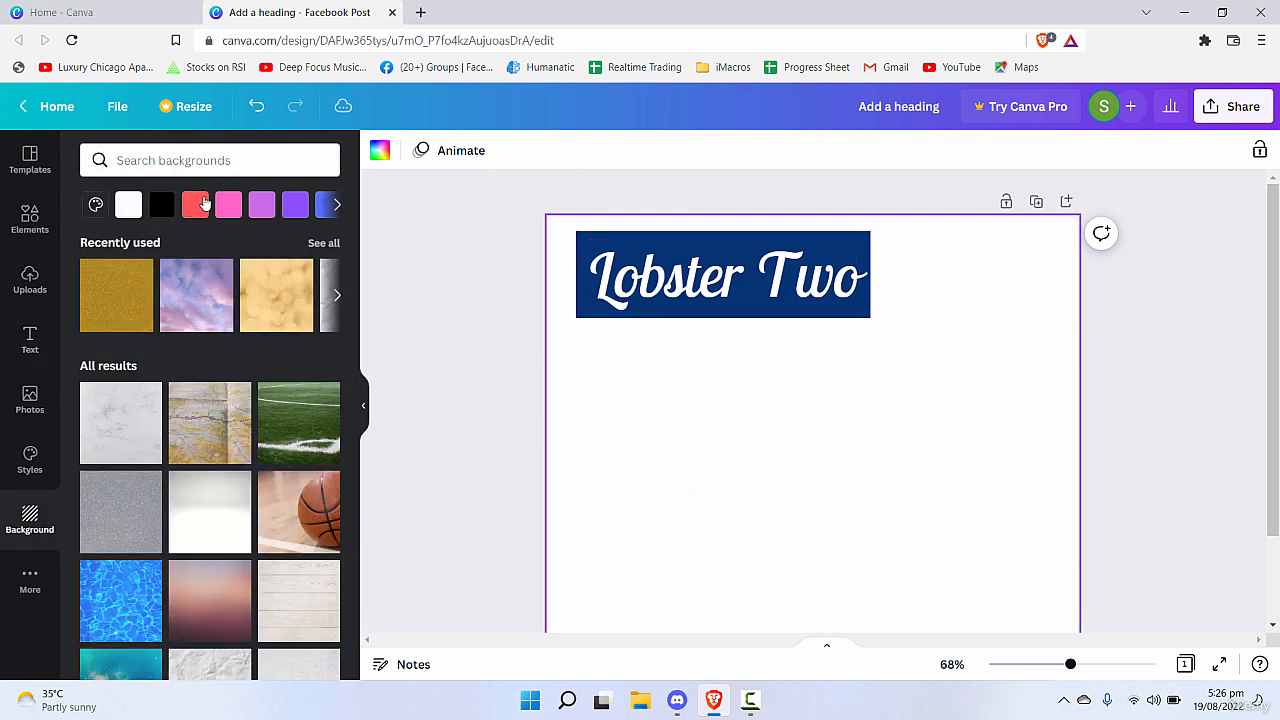
{"action": "left_click", "coordinate": [128, 204]}
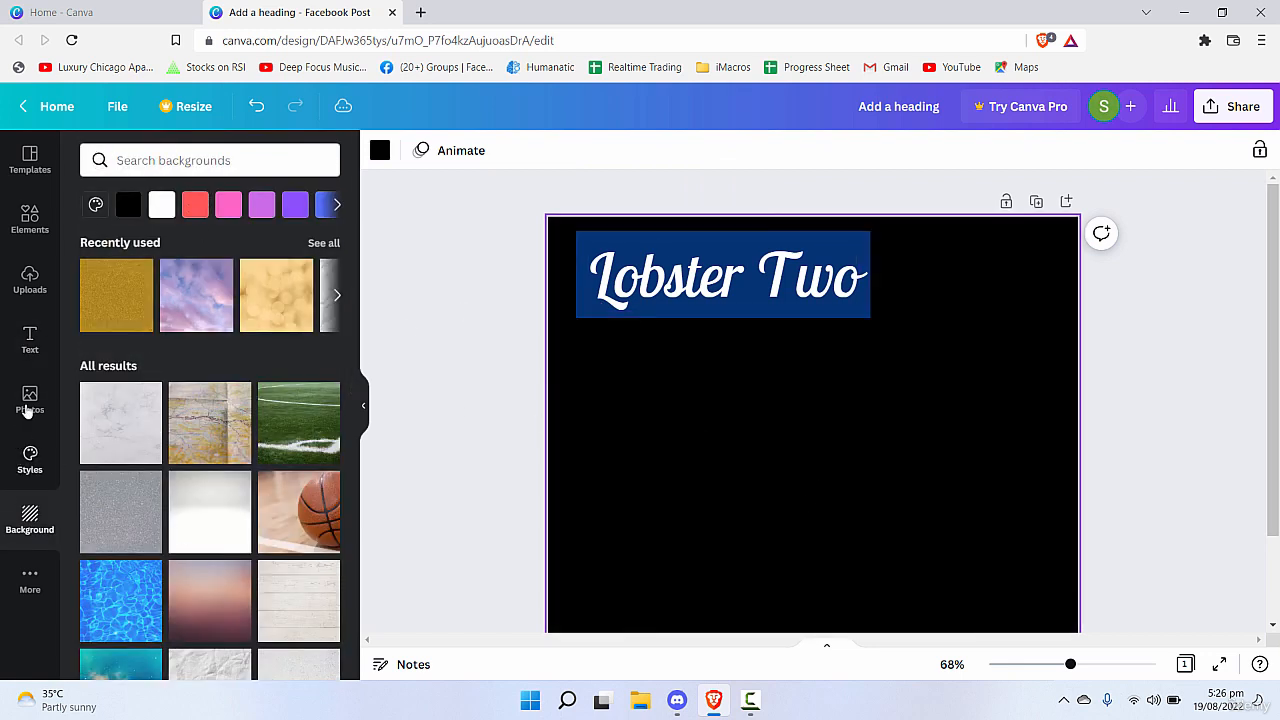
{"action": "left_click", "coordinate": [30, 340]}
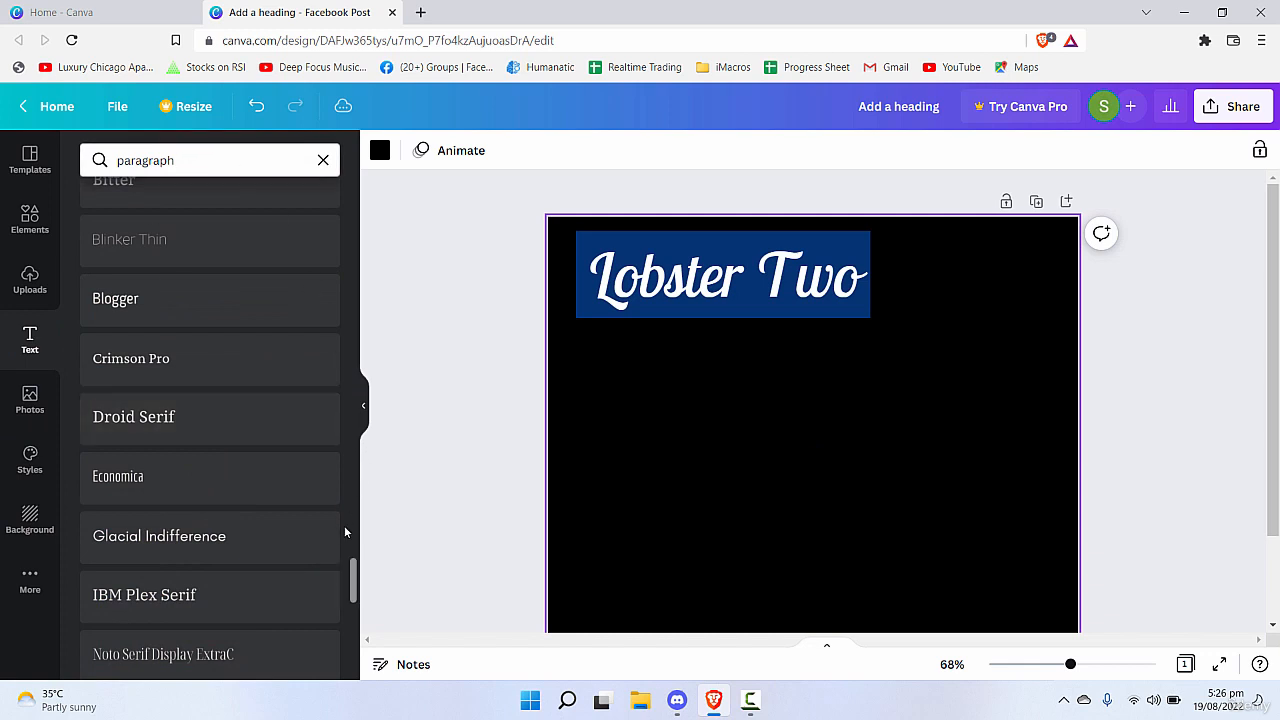
{"action": "left_click_drag", "start_coordinate": [354, 586], "coordinate": [237, 654]}
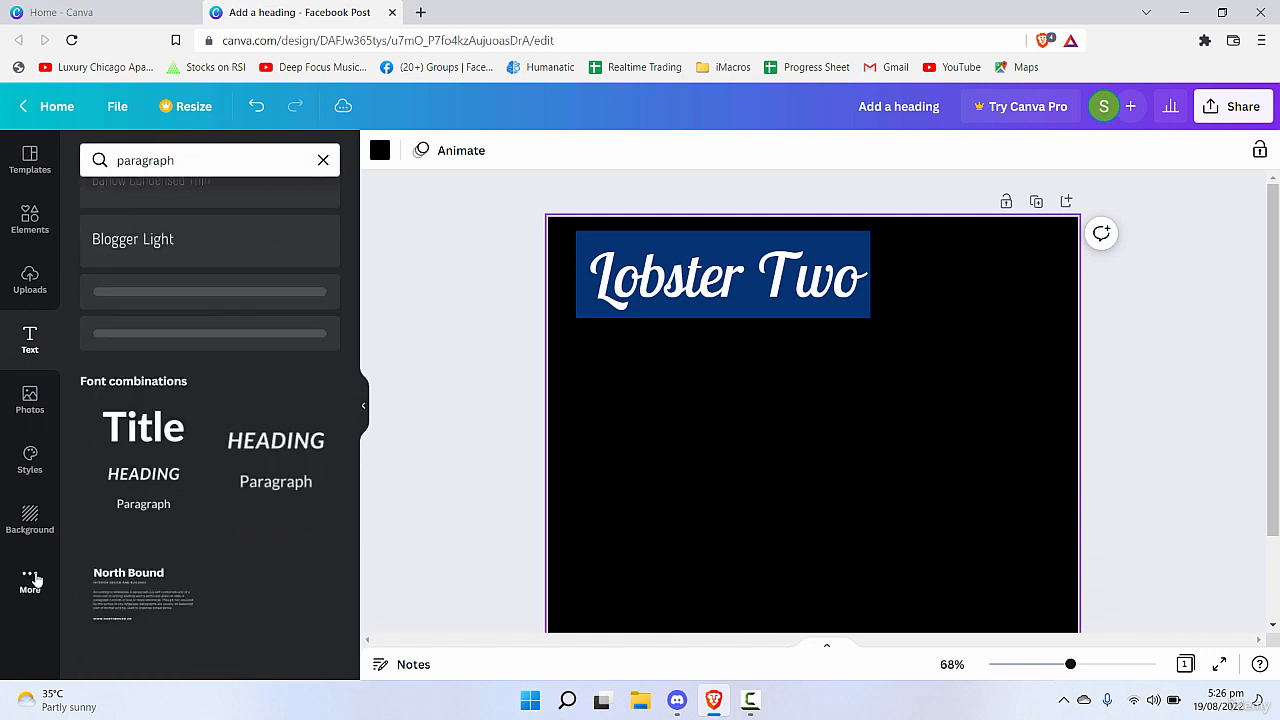
{"action": "left_click", "coordinate": [145, 598]}
{"action": "left_click", "coordinate": [721, 548]}
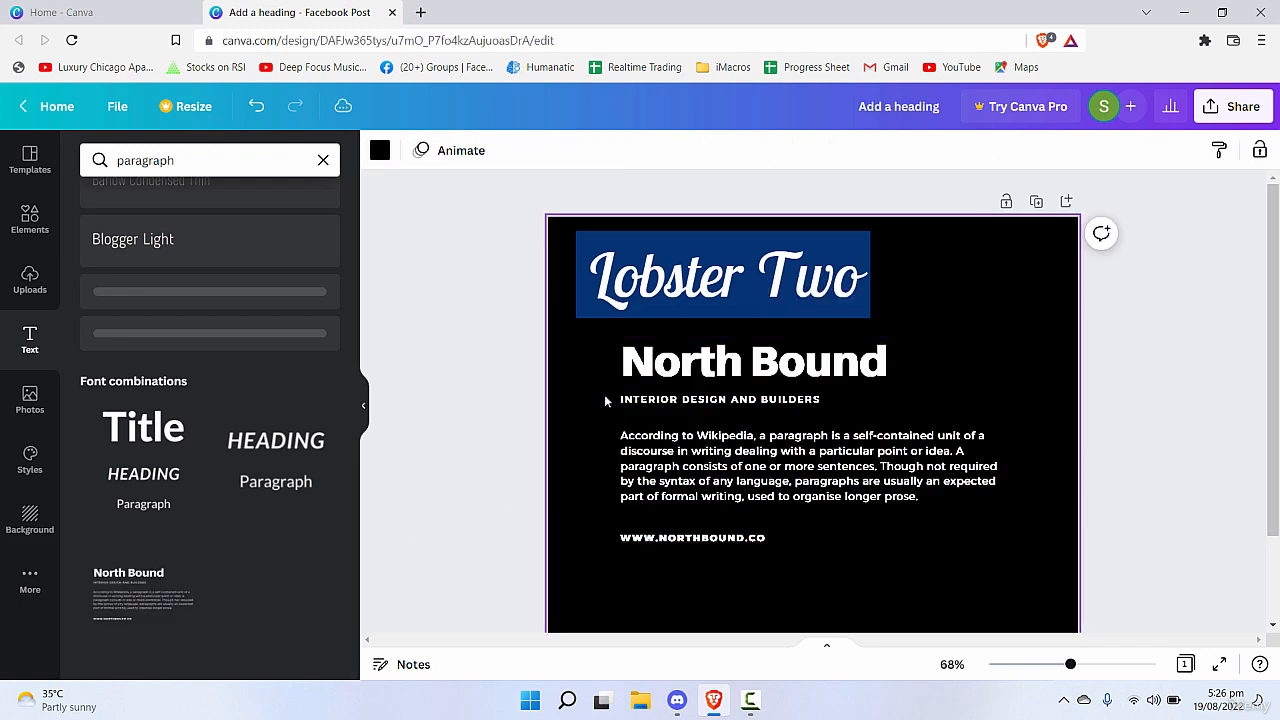
Change the text colour of the whole "North Bound" group to black (#000000).
{"action": "left_click", "coordinate": [938, 486]}
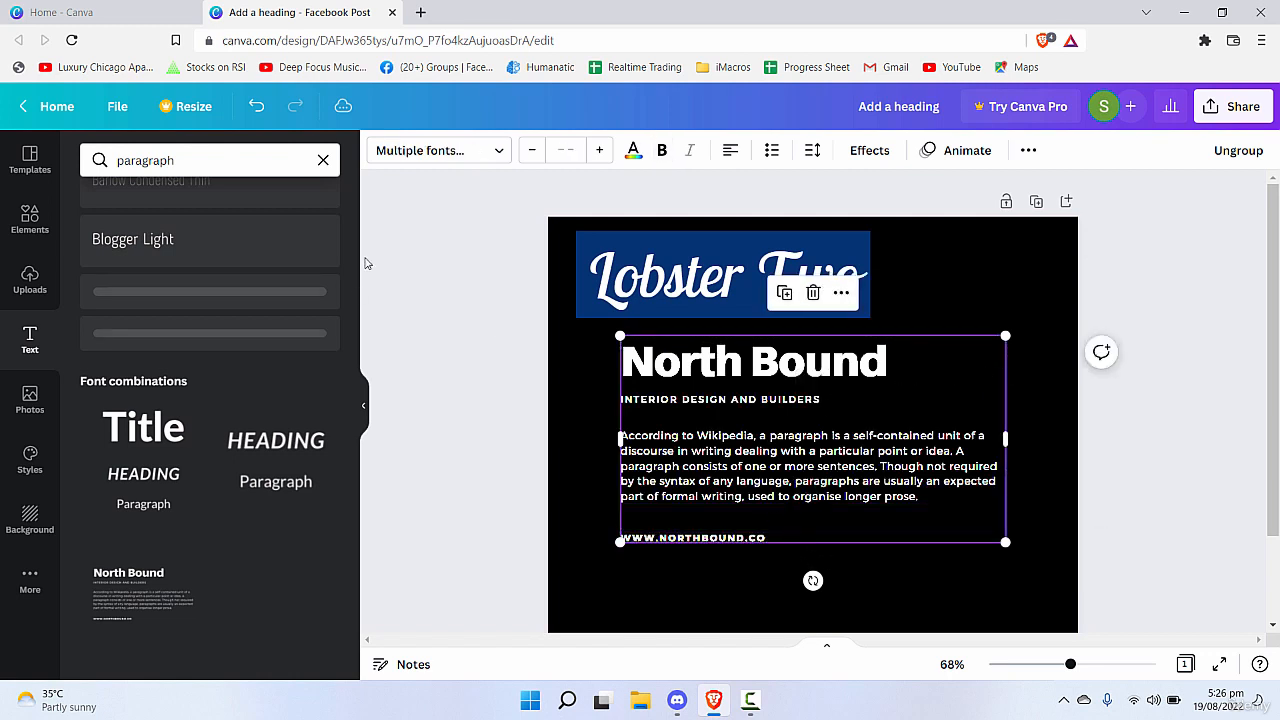
{"action": "left_click", "coordinate": [633, 150]}
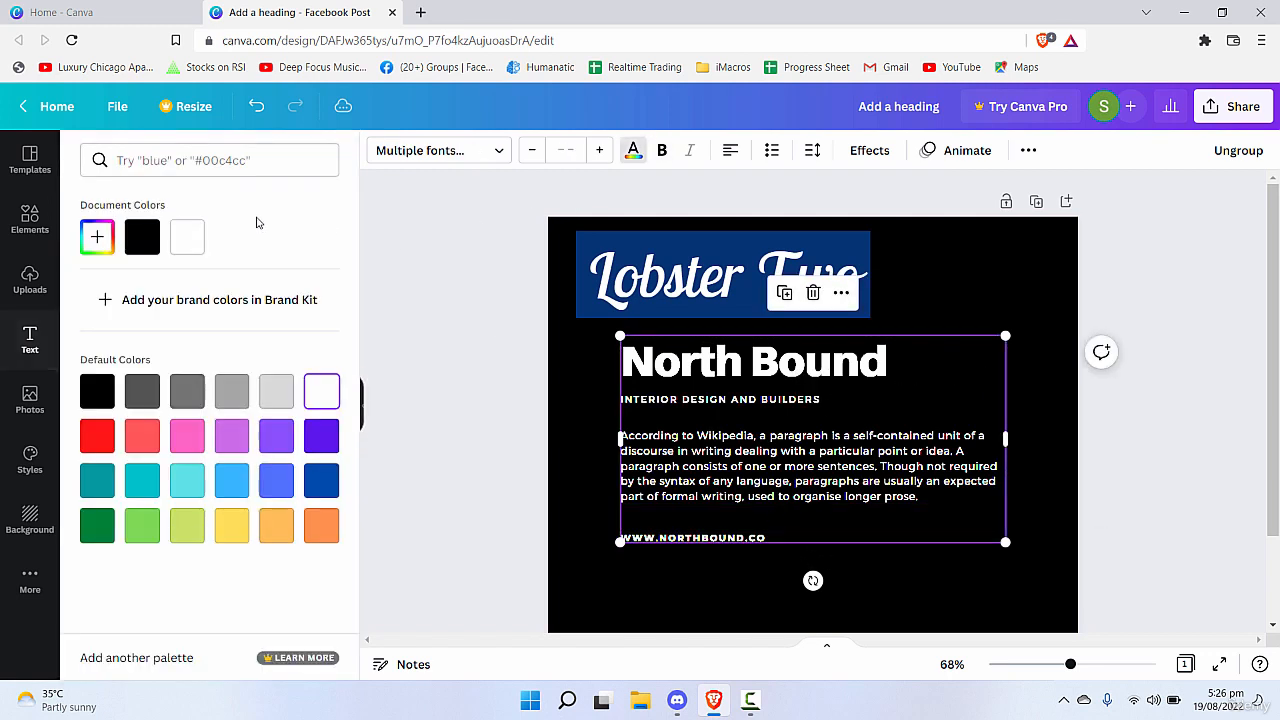
{"action": "left_click", "coordinate": [135, 237]}
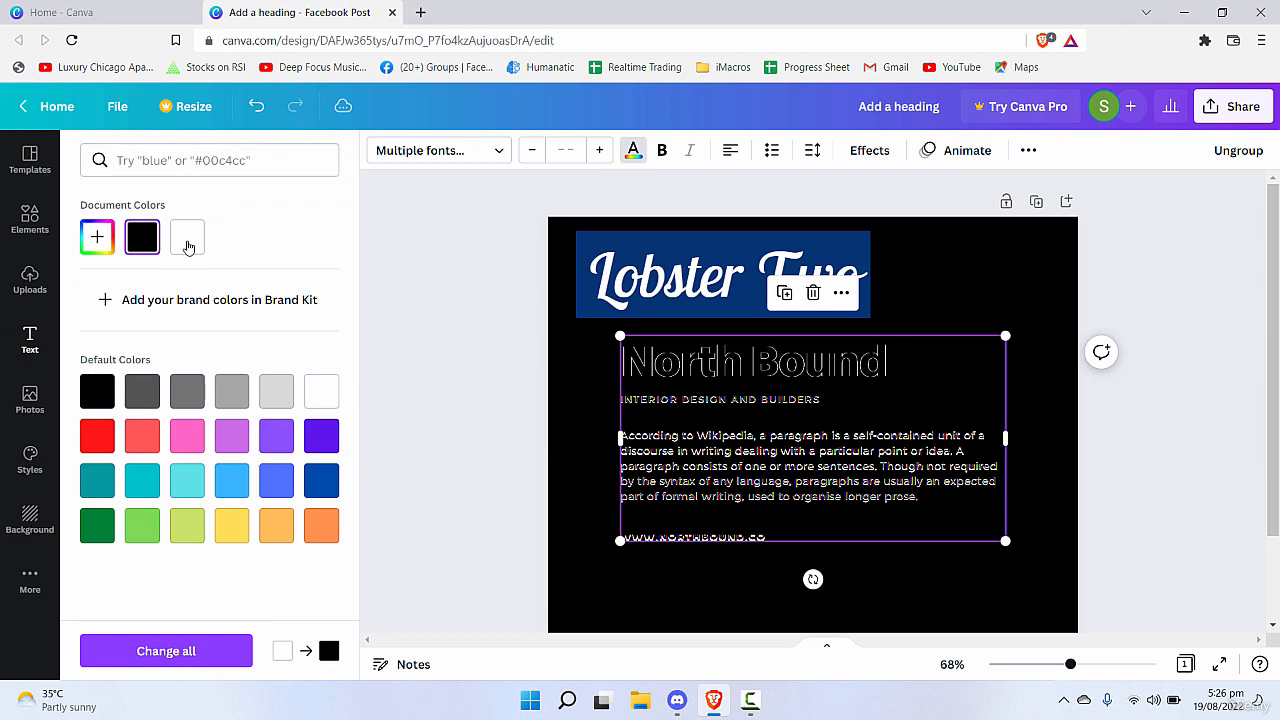
{"action": "left_click", "coordinate": [586, 362]}
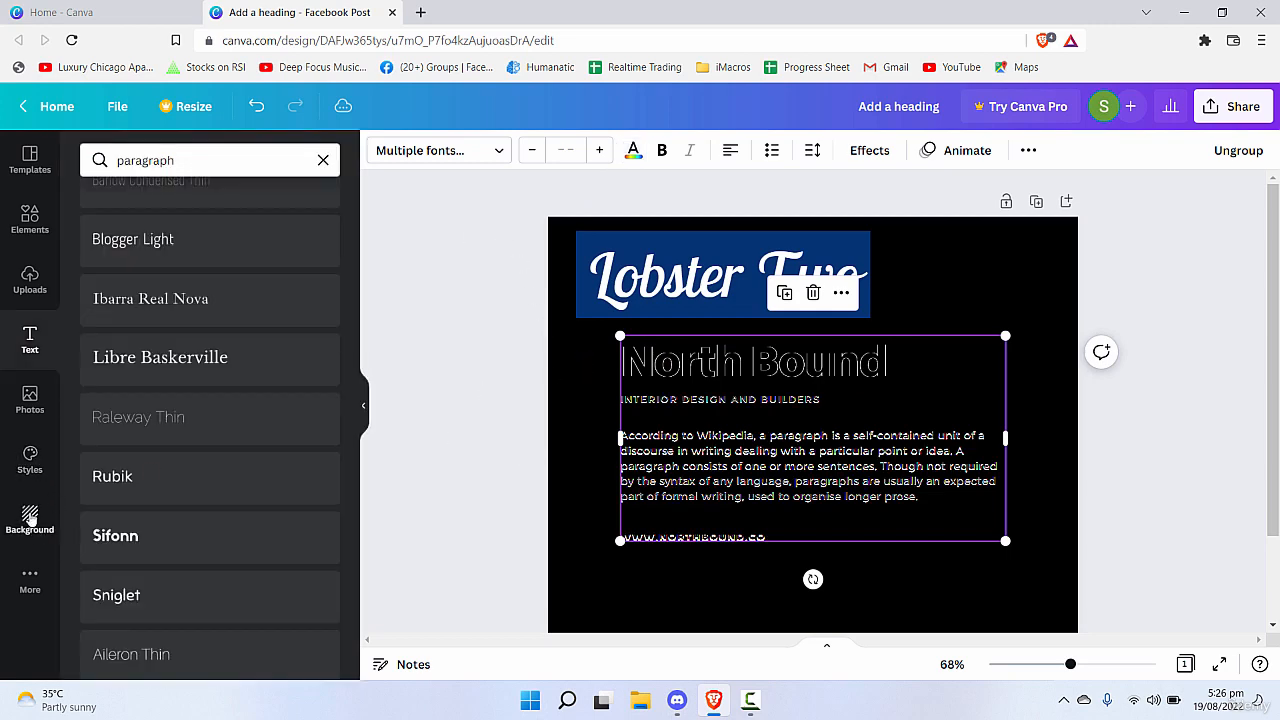
Set the page background to white and move the "North Bound" group directly beneath the "Lobster Two" text, aligned with its left edge.
{"action": "left_click", "coordinate": [30, 519]}
{"action": "left_click", "coordinate": [161, 206]}
{"action": "left_click_drag", "start_coordinate": [993, 510], "coordinate": [947, 504]}
{"action": "left_click", "coordinate": [920, 571]}
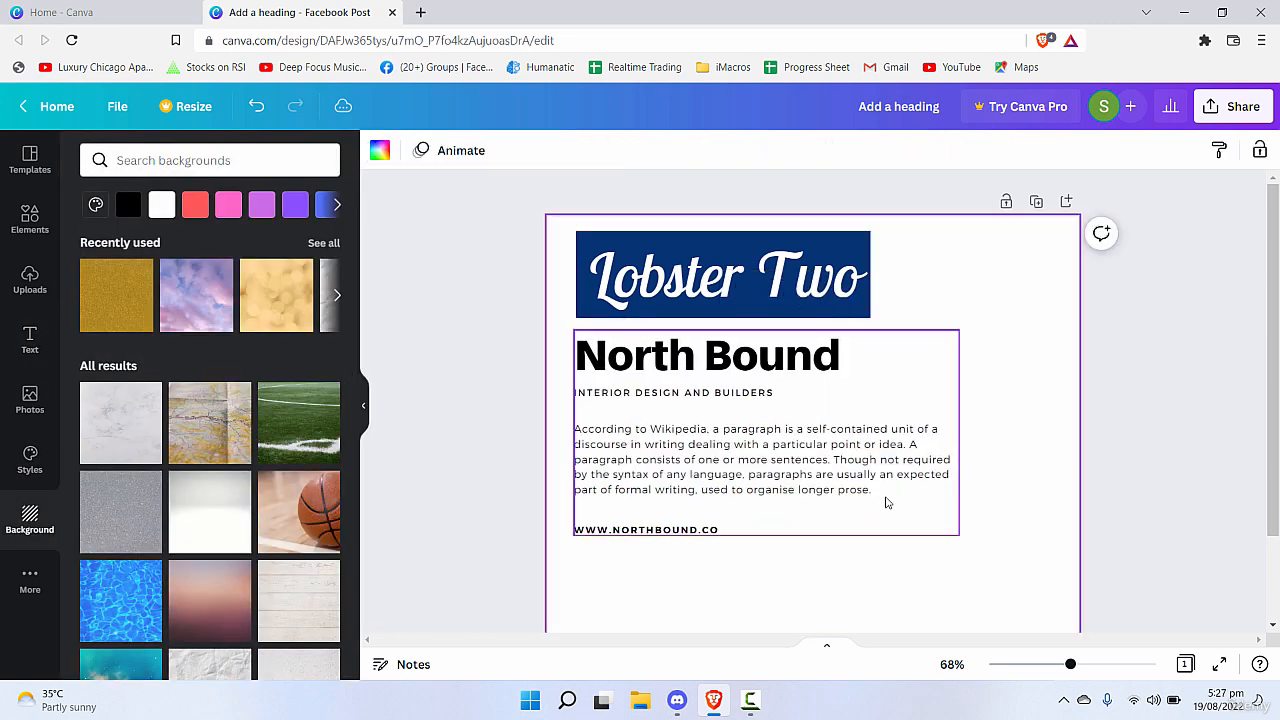
Delete the "Lobster Two" text and move the "North Bound" group up into its place.
{"action": "left_click", "coordinate": [729, 403]}
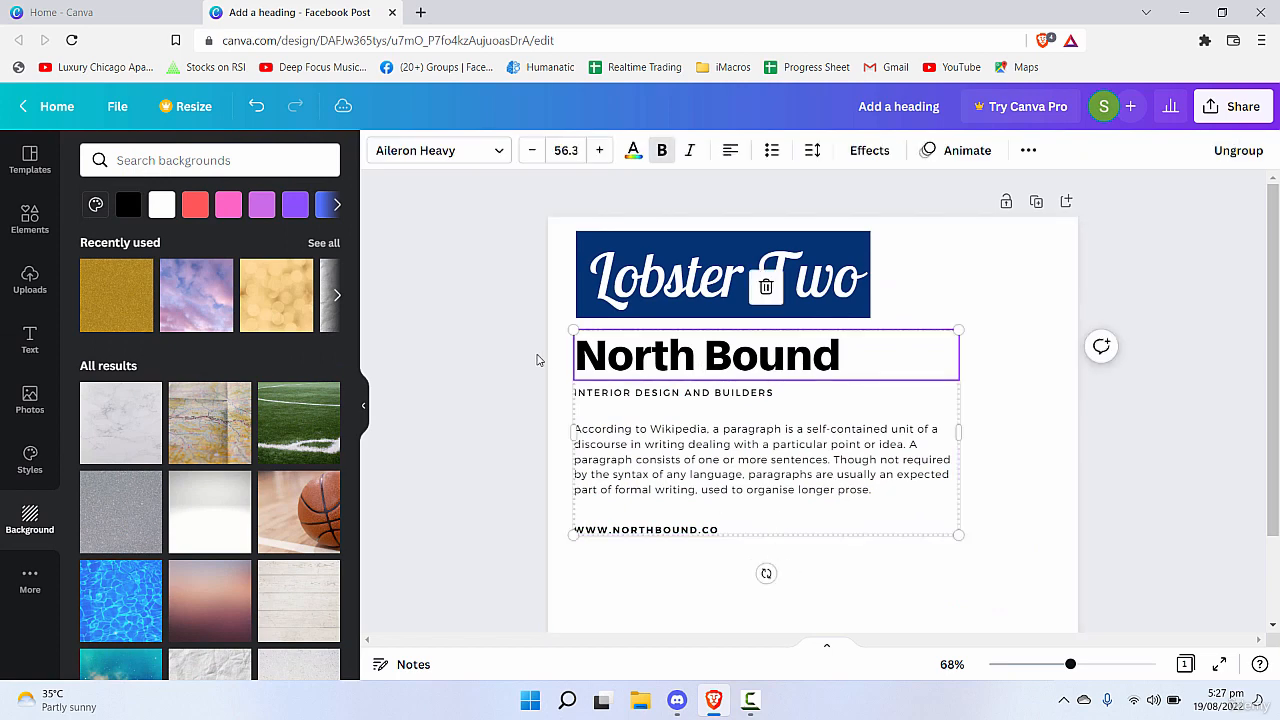
{"action": "left_click", "coordinate": [812, 287]}
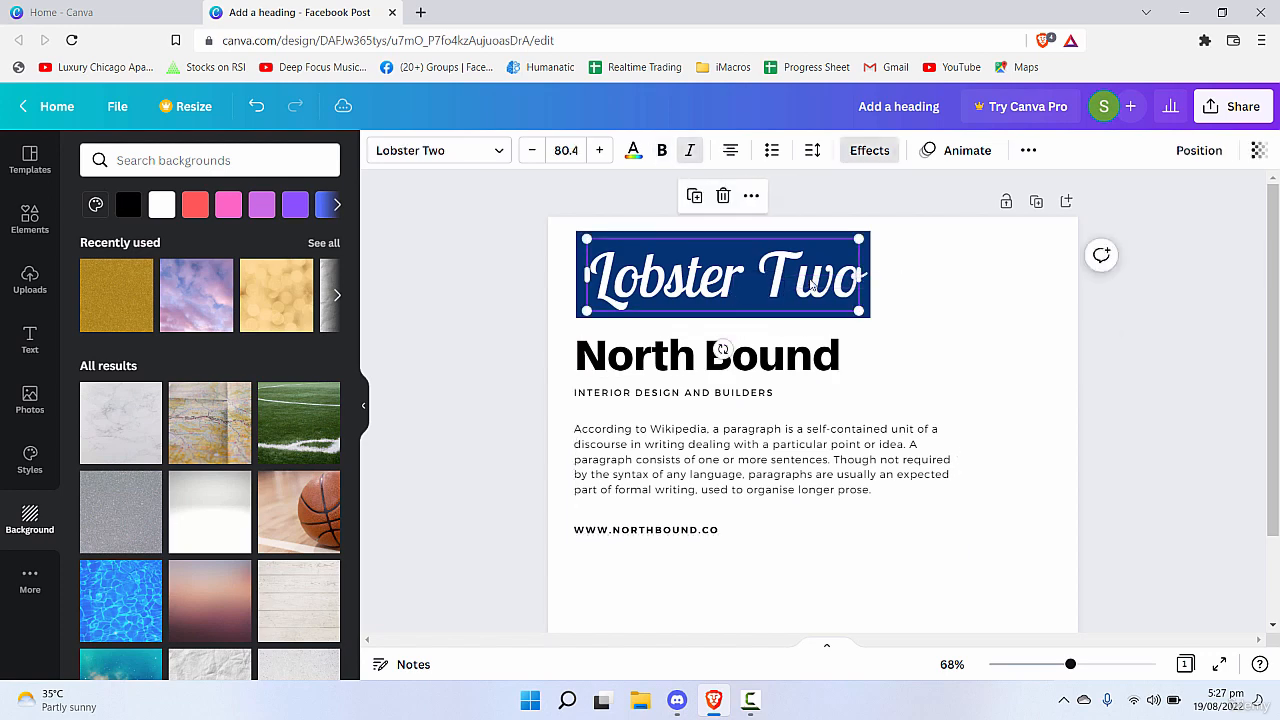
{"action": "left_click", "coordinate": [723, 195]}
{"action": "left_click_drag", "start_coordinate": [860, 460], "coordinate": [864, 375]}
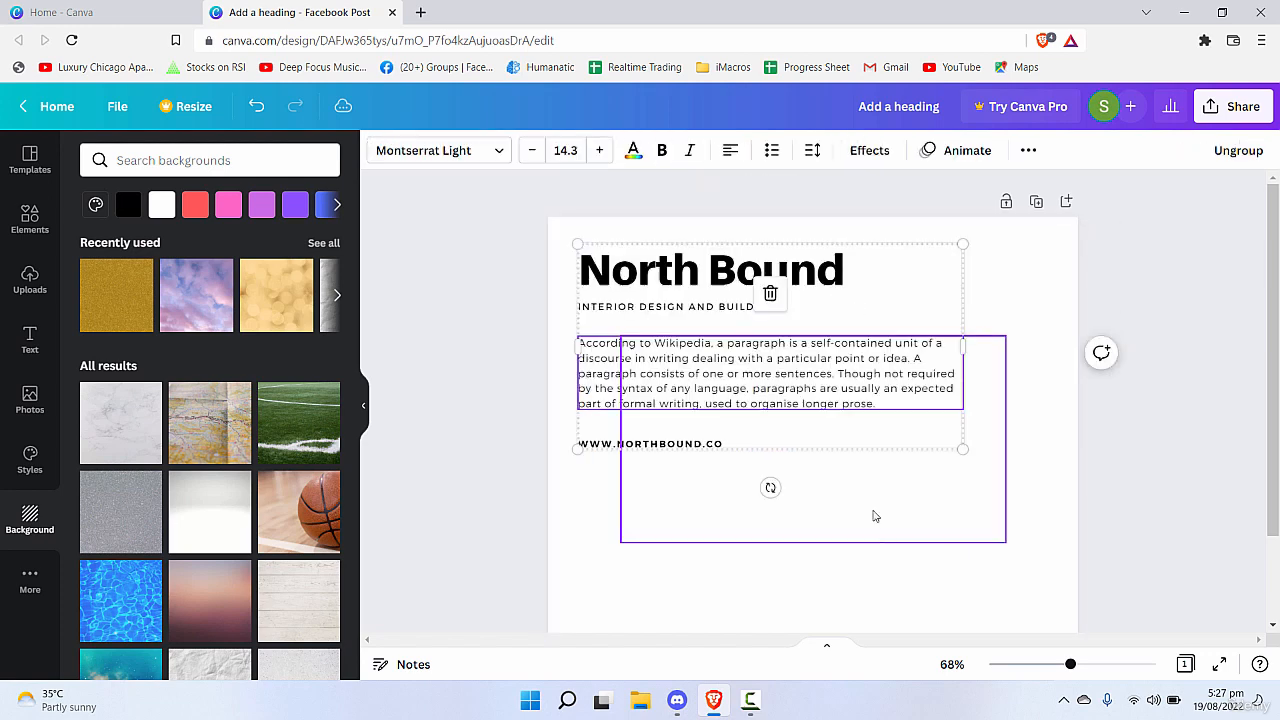
{"action": "left_click", "coordinate": [889, 568]}
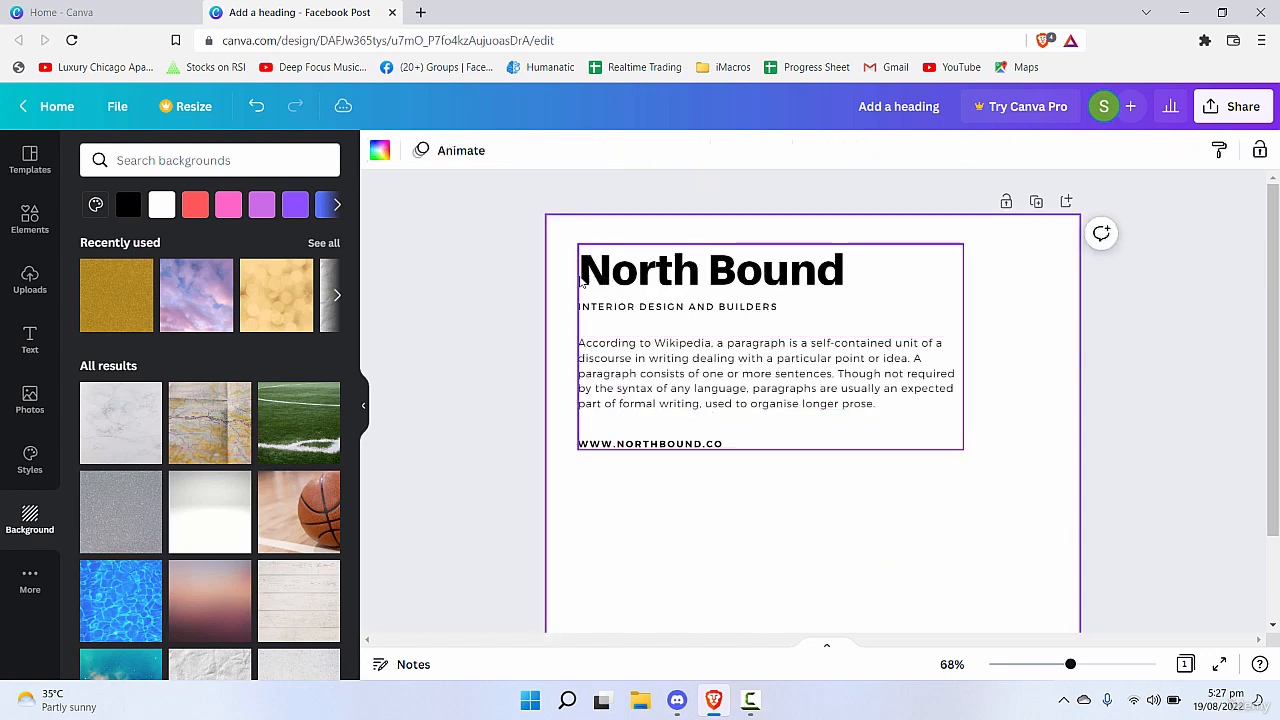
Examine the separate text parts of the "North Bound" group: title, subtitle, paragraph and web address.
{"action": "double_click", "coordinate": [776, 278]}
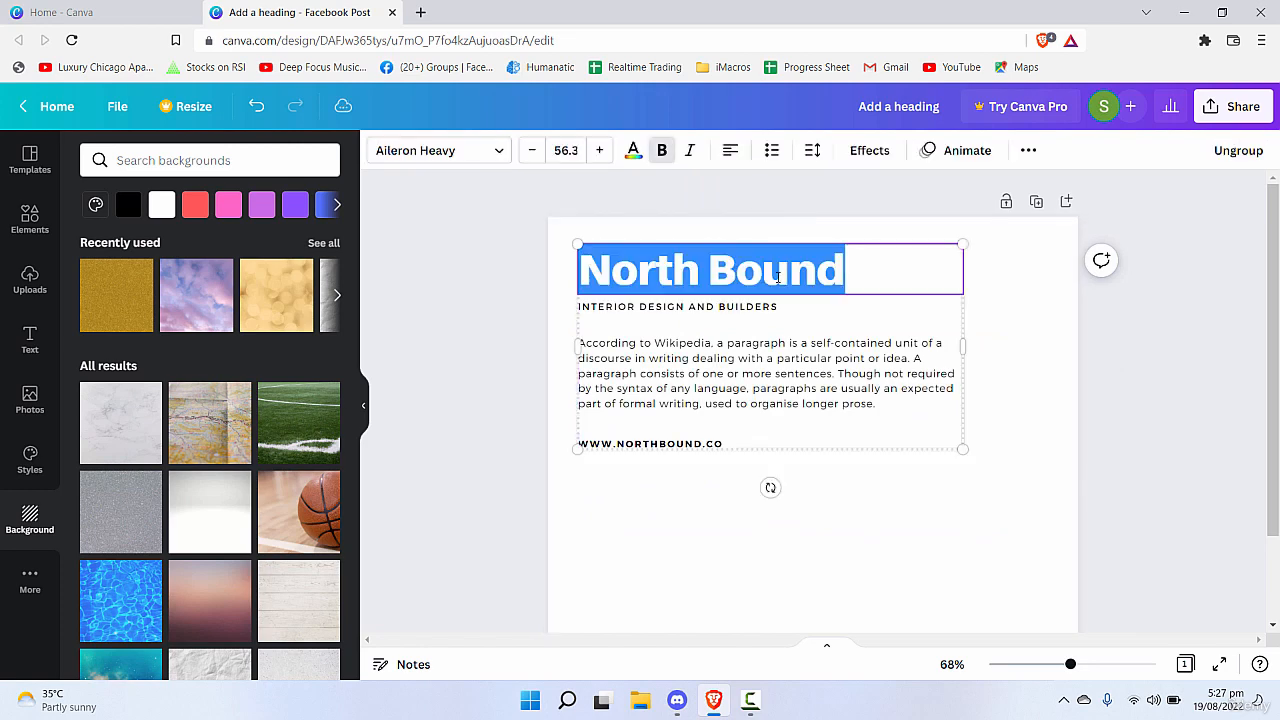
{"action": "double_click", "coordinate": [738, 310]}
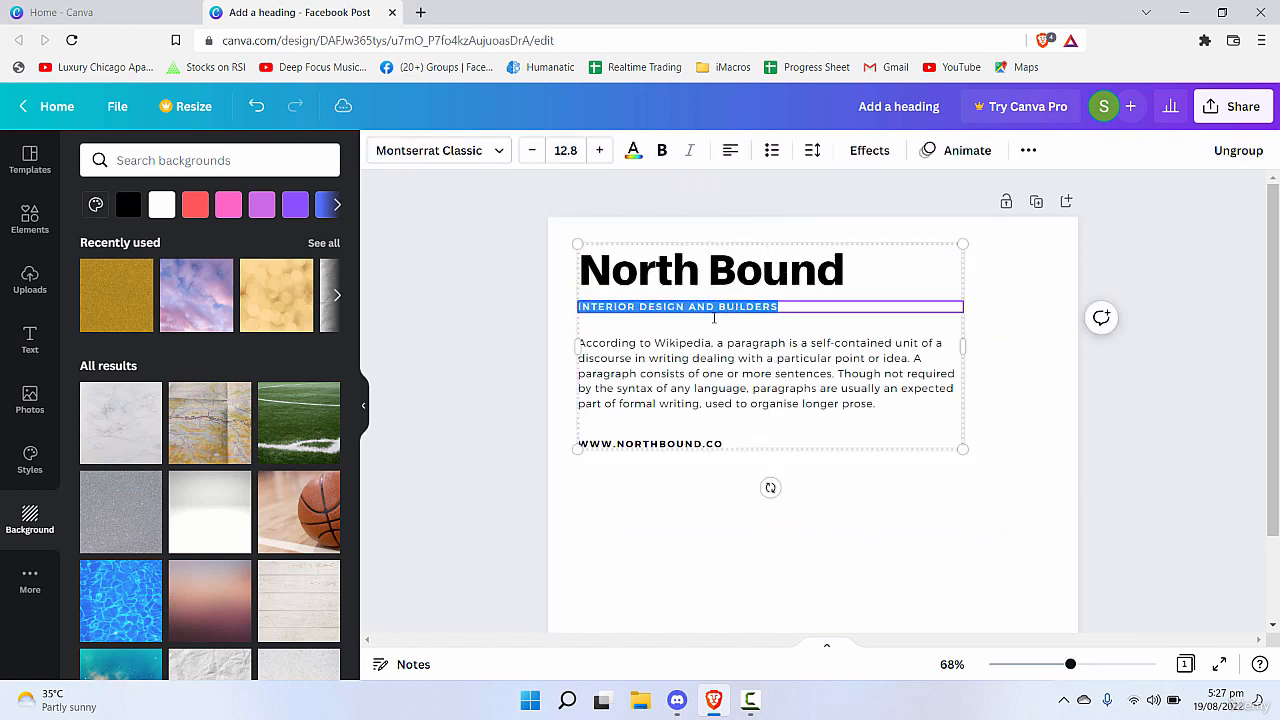
{"action": "double_click", "coordinate": [774, 353]}
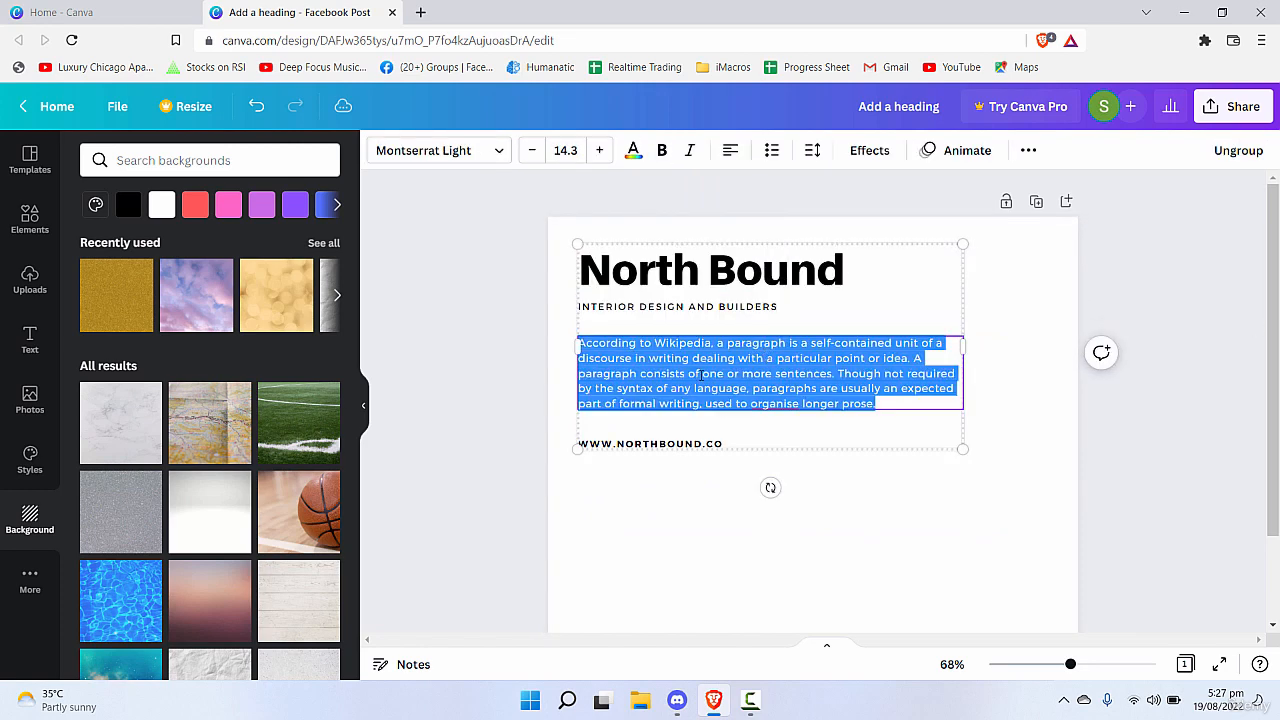
{"action": "left_click", "coordinate": [634, 447]}
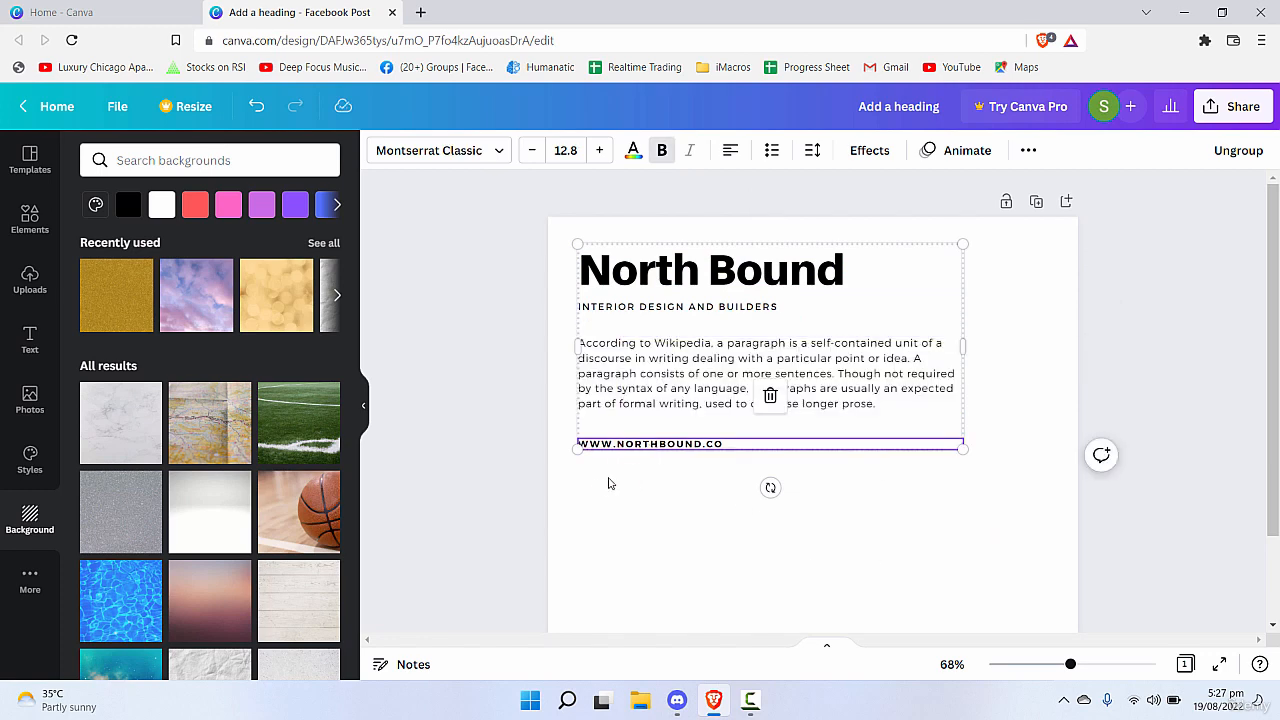
Move the whole "North Bound" group slightly to the right and down on the page.
{"action": "left_click", "coordinate": [597, 487]}
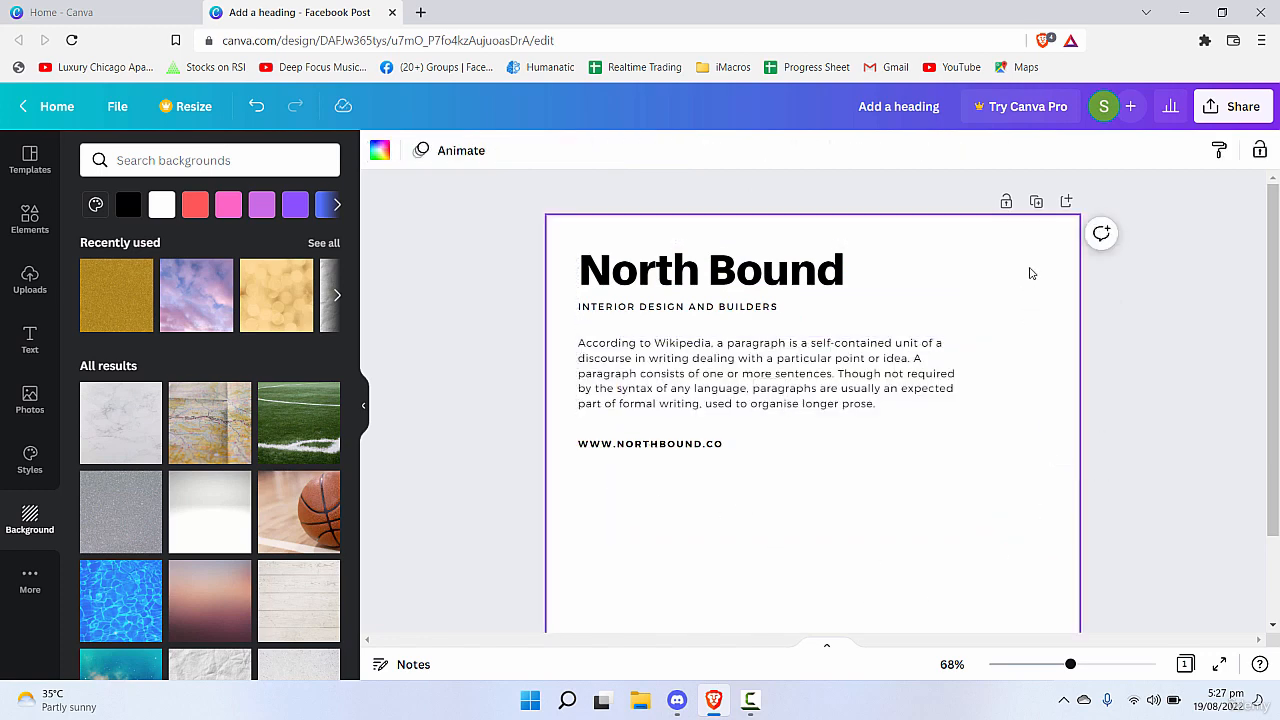
{"action": "left_click_drag", "start_coordinate": [1031, 273], "coordinate": [950, 300]}
{"action": "left_click", "coordinate": [822, 385]}
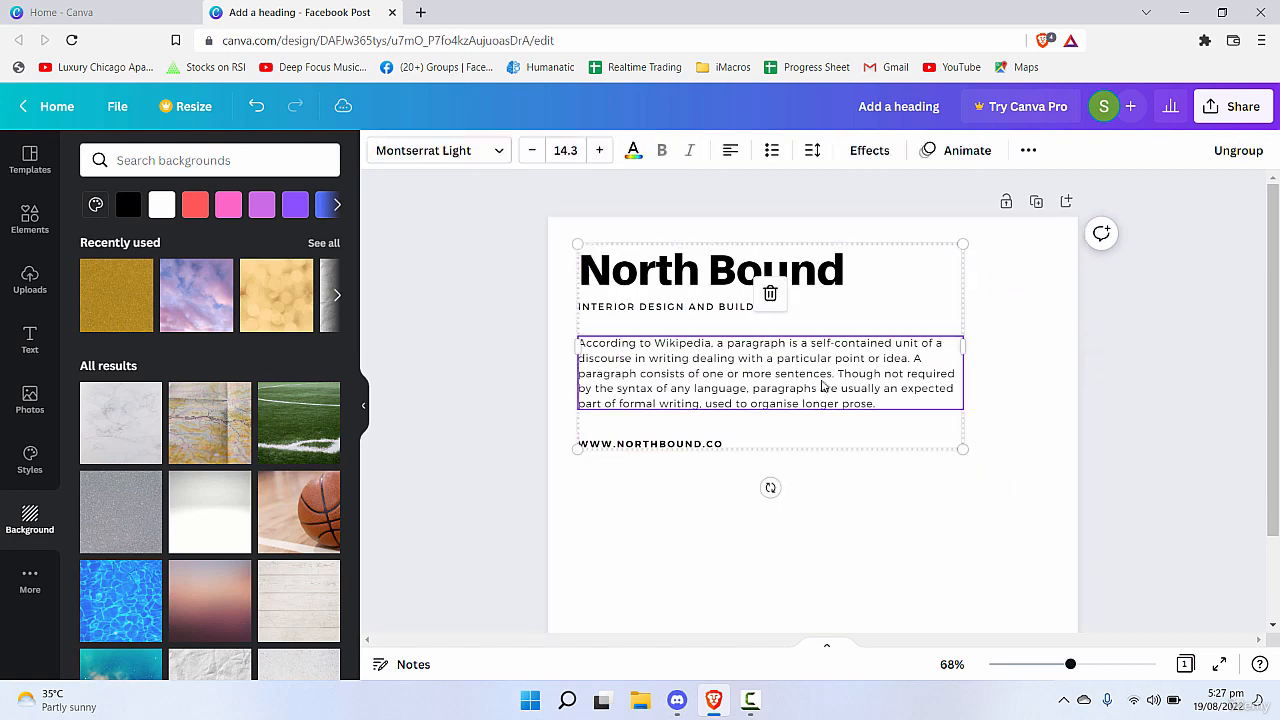
{"action": "mouse_move", "coordinate": [864, 341]}
{"action": "left_mouse_down"}
{"action": "mouse_move", "coordinate": [909, 411]}
{"action": "mouse_move", "coordinate": [879, 388]}
{"action": "mouse_move", "coordinate": [879, 344]}
{"action": "left_mouse_up"}
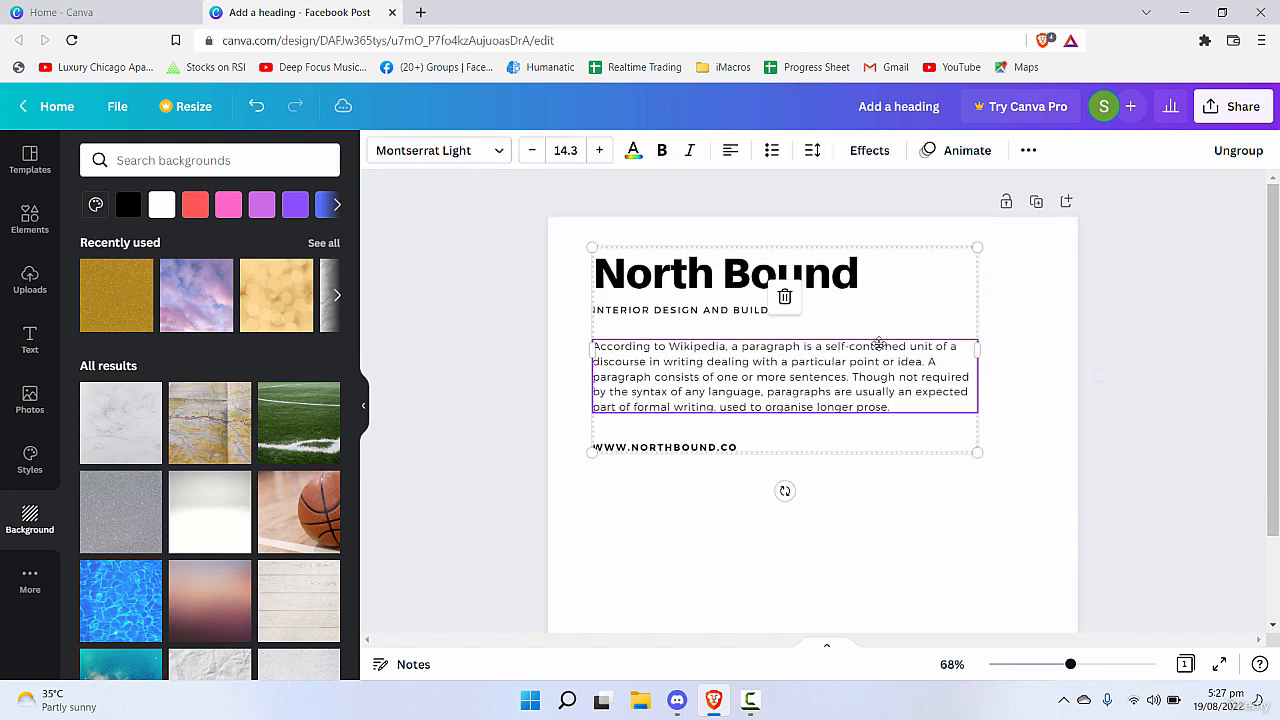
Ungroup the "North Bound" font combination into separate text boxes.
{"action": "left_click", "coordinate": [1029, 271]}
{"action": "left_click_drag", "start_coordinate": [1029, 271], "coordinate": [631, 477]}
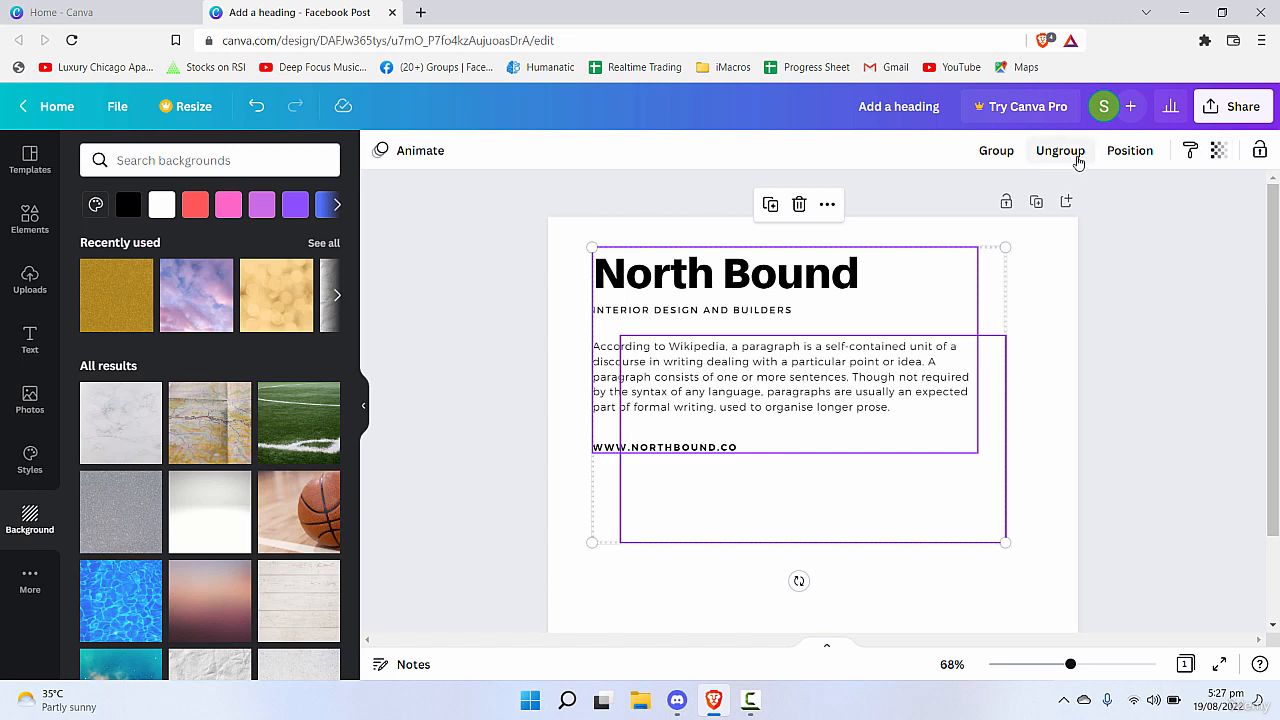
{"action": "left_click", "coordinate": [1060, 151]}
{"action": "left_click", "coordinate": [612, 569]}
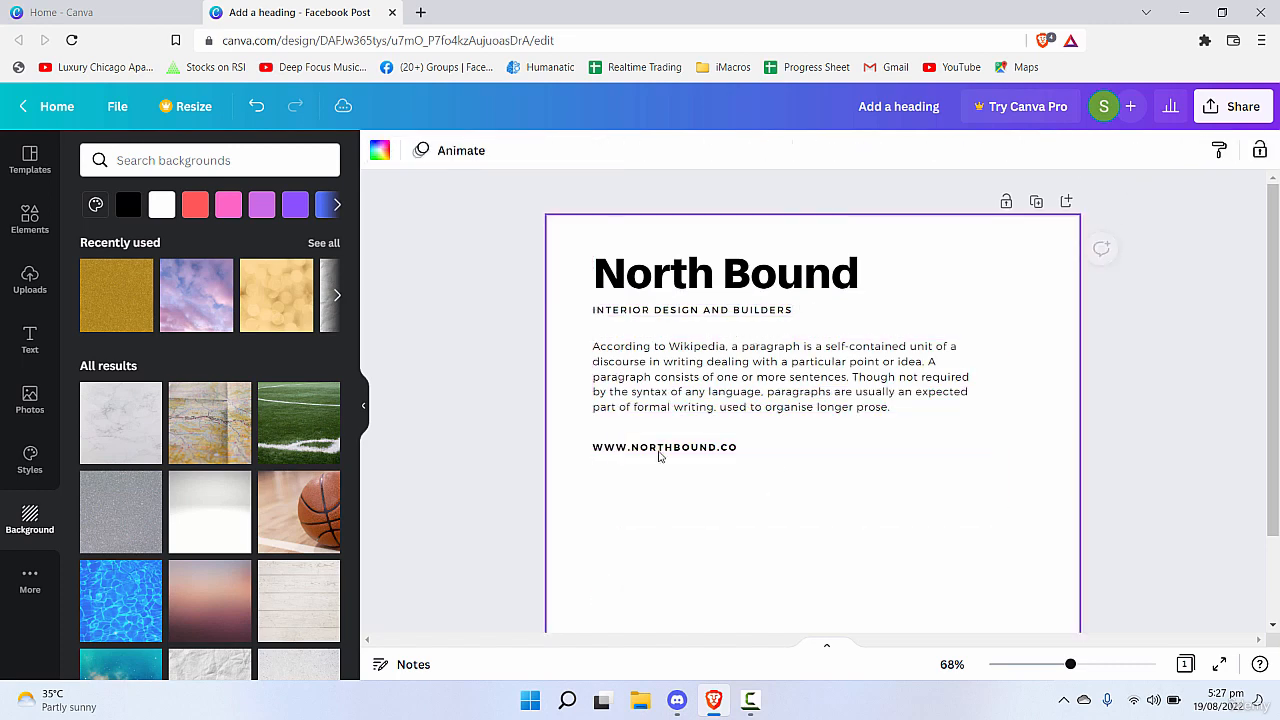
Move the web address text down on its own, well below the paragraph, near the left margin.
{"action": "left_click_drag", "start_coordinate": [655, 449], "coordinate": [688, 614]}
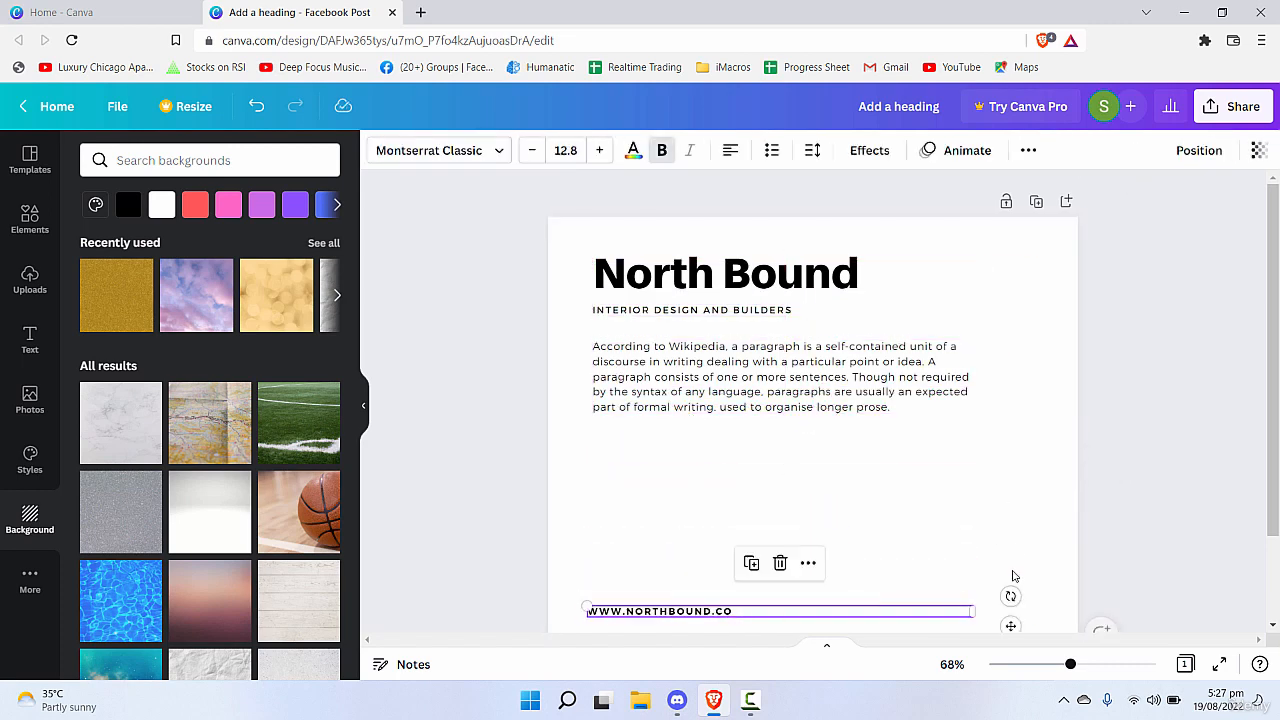
{"action": "left_click", "coordinate": [1054, 510]}
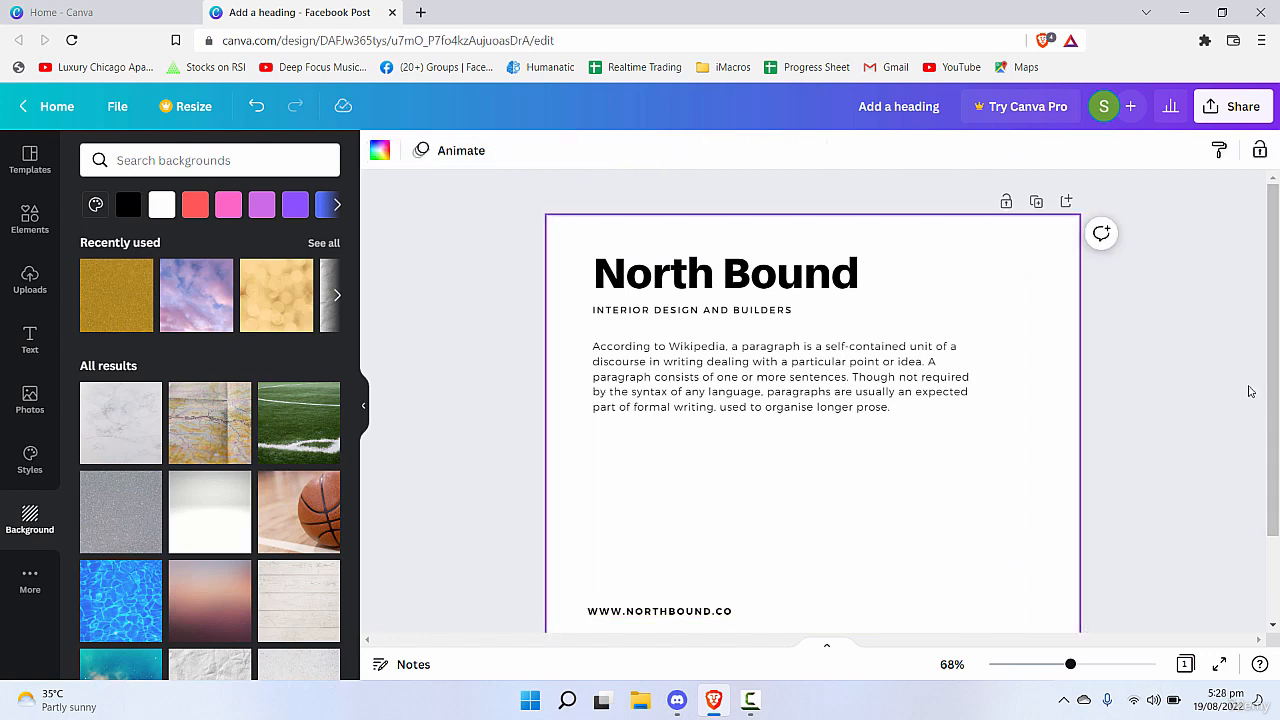
{"action": "scroll", "coordinate": [1249, 389], "scroll_direction": "down", "scroll_amount": 2}
{"action": "scroll", "coordinate": [457, 354], "scroll_direction": "up", "scroll_amount": 2}
Return to the text library and clear the "paragraph" search to restore the default text options.
{"action": "left_click", "coordinate": [30, 338]}
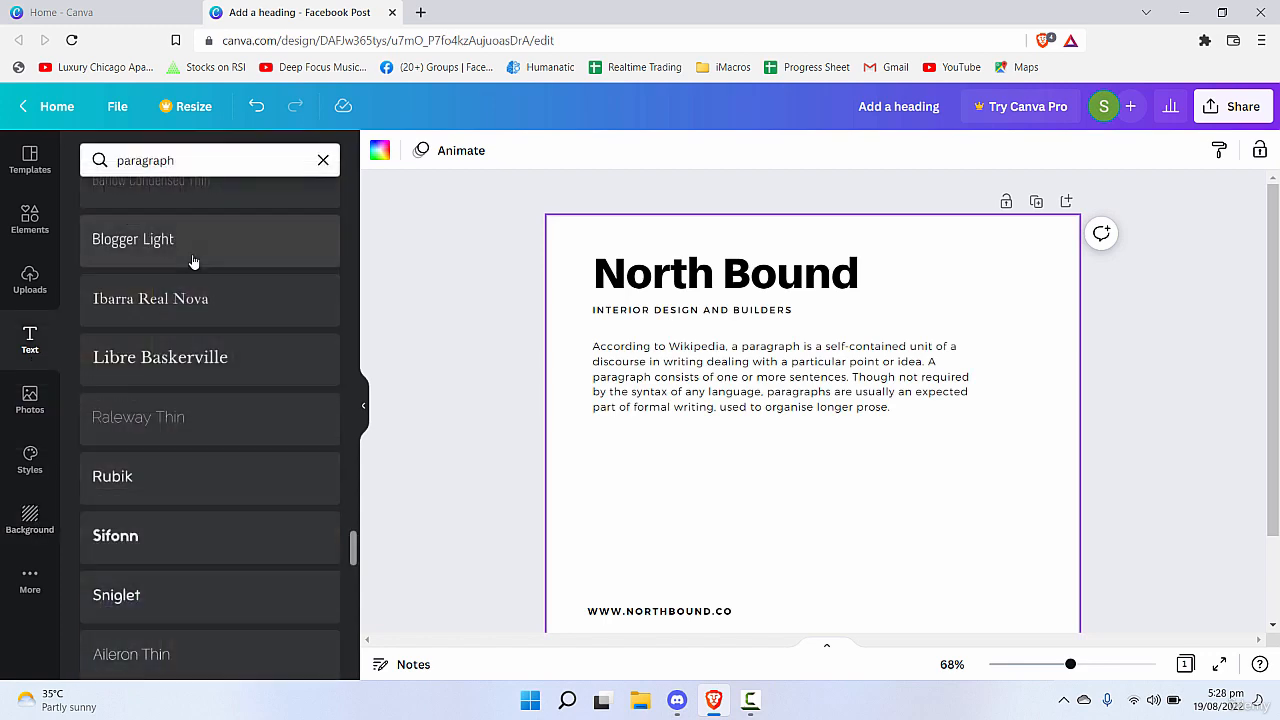
{"action": "left_click", "coordinate": [323, 160]}
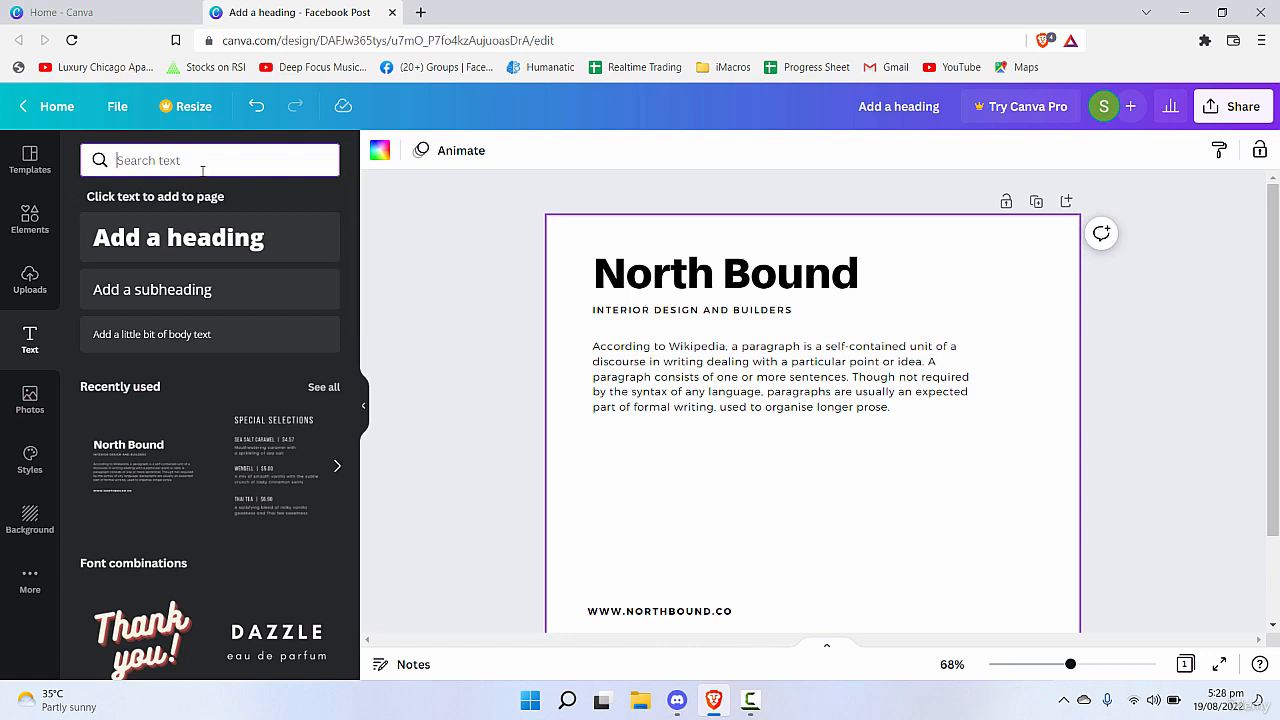
{"action": "left_click", "coordinate": [500, 332]}
{"action": "left_click", "coordinate": [190, 160]}
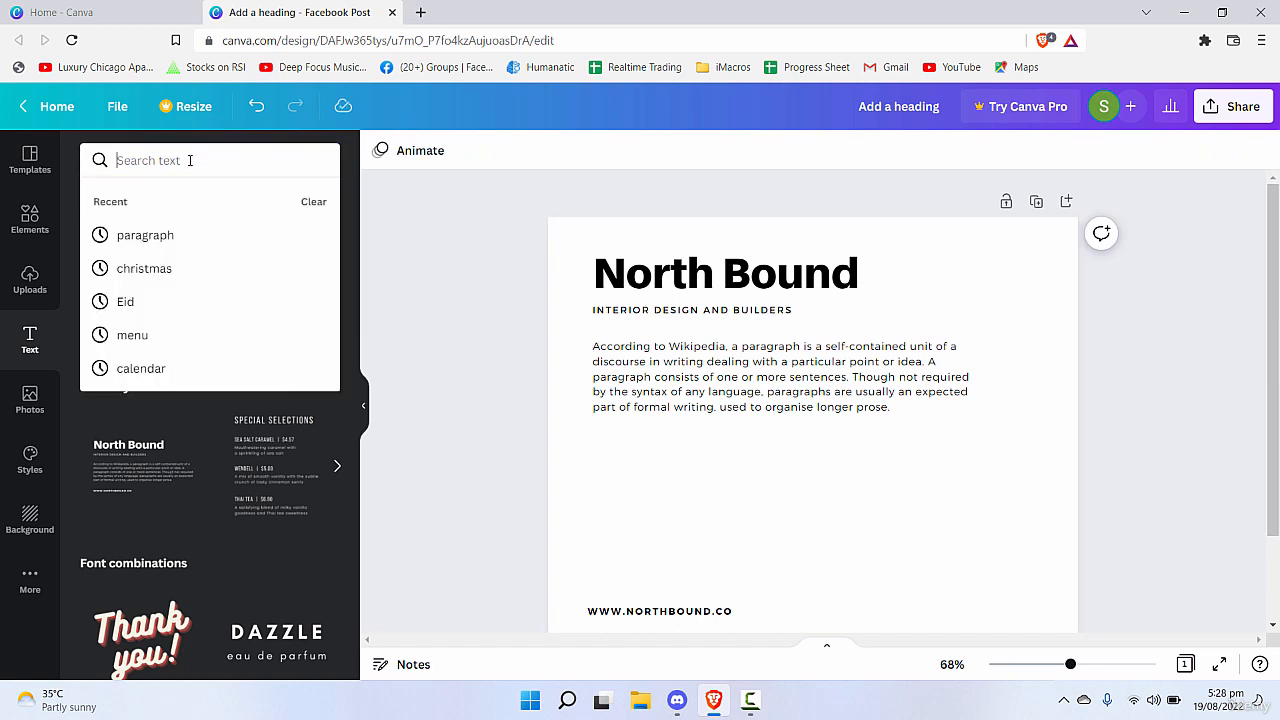
{"action": "left_click", "coordinate": [475, 347]}
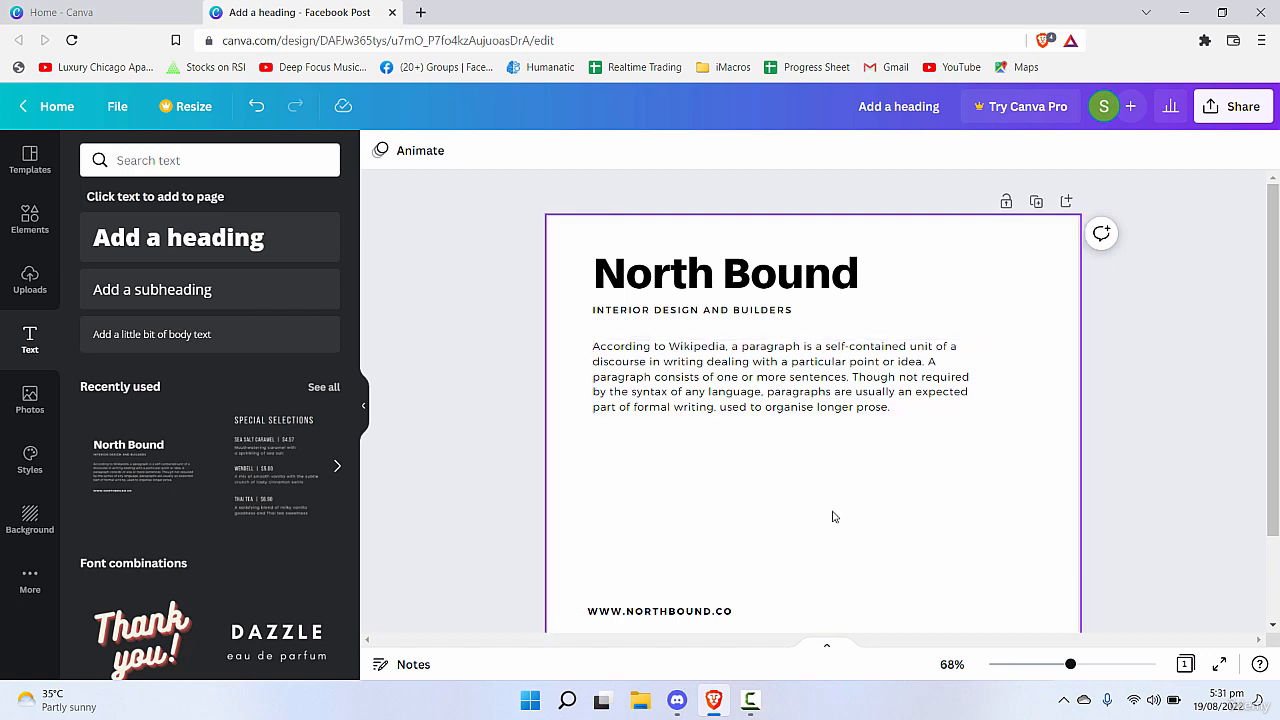
Shift the "North Bound" title slightly left, in line with the web address, and set it in uppercase.
{"action": "left_click", "coordinate": [894, 254]}
{"action": "left_click", "coordinate": [900, 471]}
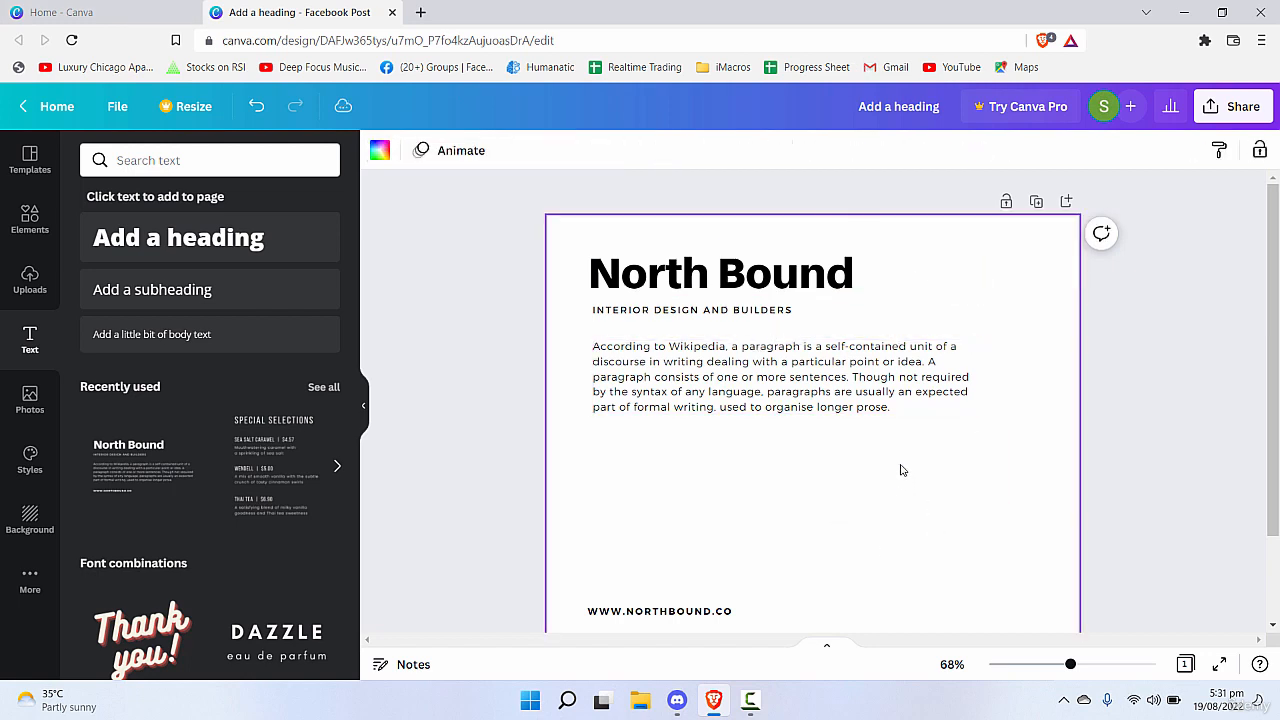
{"action": "left_click", "coordinate": [800, 283]}
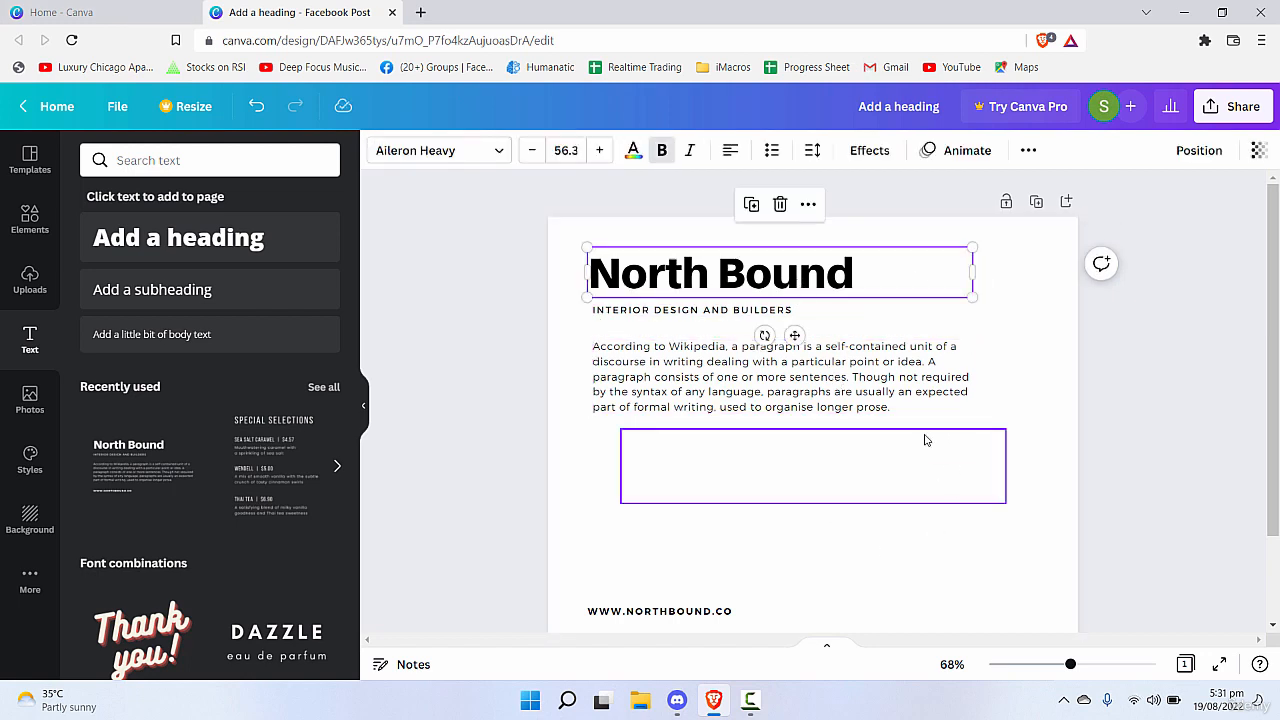
{"action": "left_click", "coordinate": [1031, 152]}
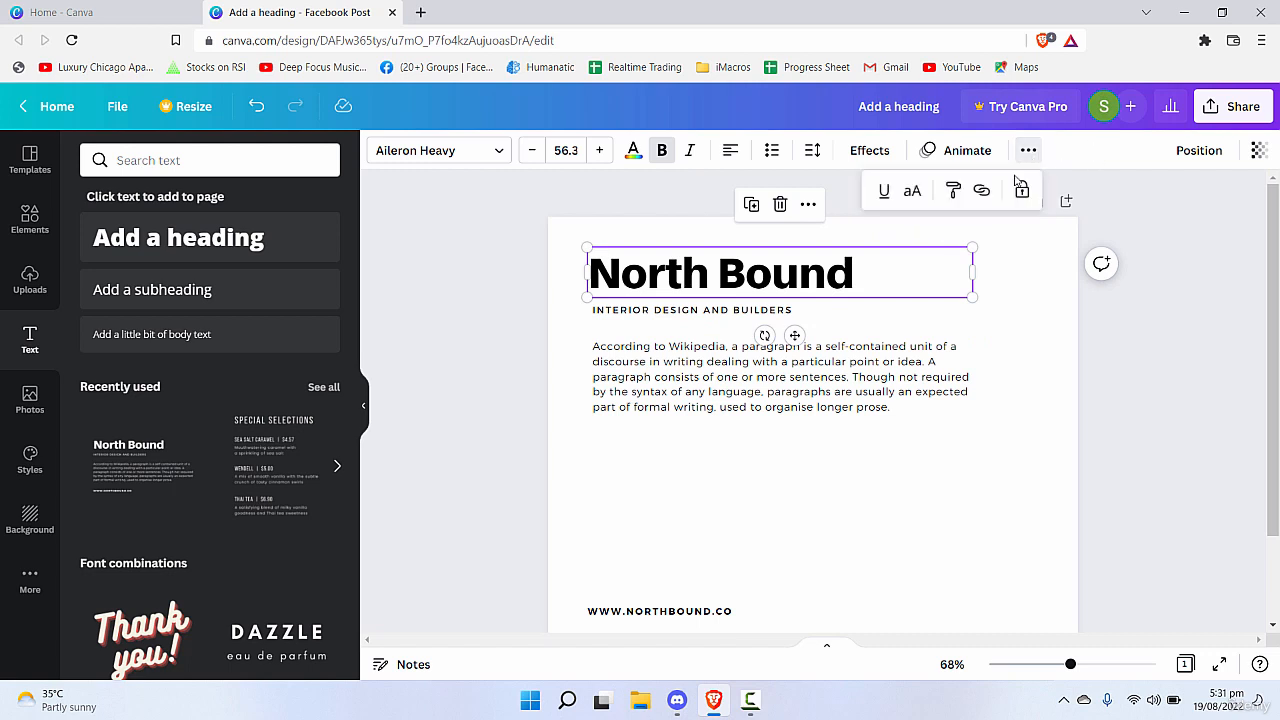
{"action": "left_click", "coordinate": [914, 195]}
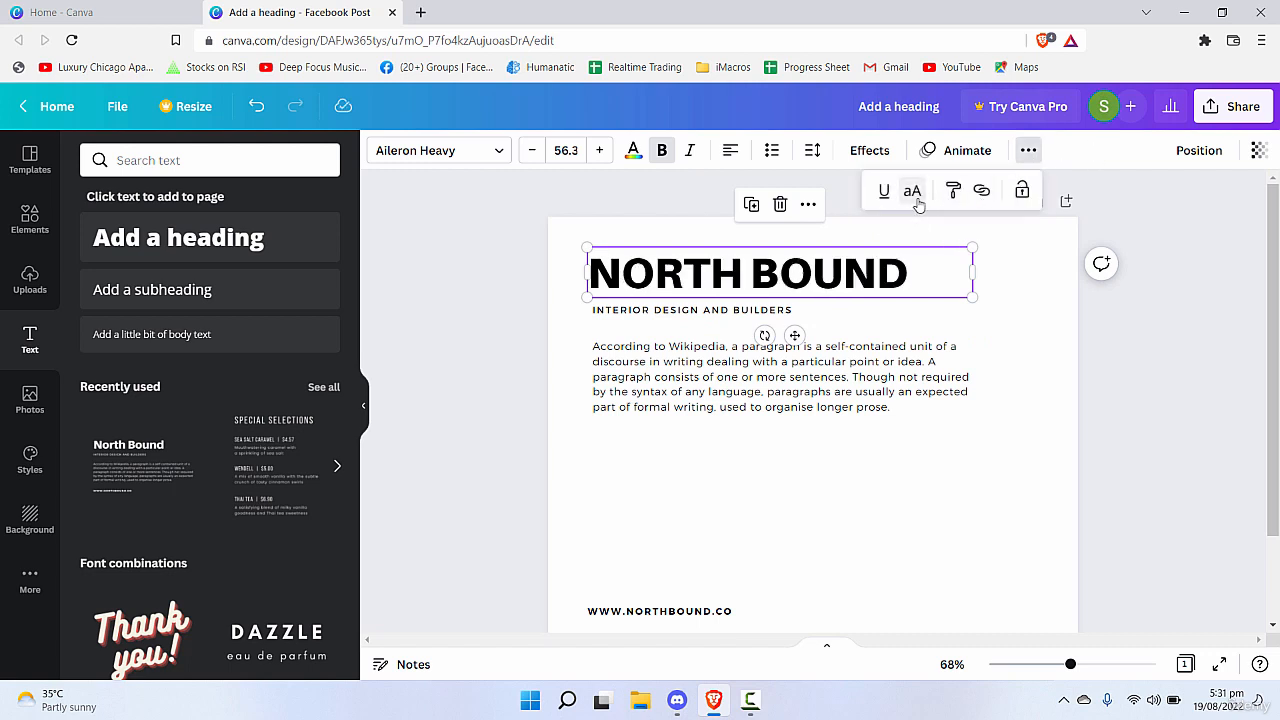
{"action": "left_click", "coordinate": [913, 192]}
{"action": "left_click", "coordinate": [913, 192]}
{"action": "left_click", "coordinate": [913, 192]}
{"action": "left_click", "coordinate": [913, 192]}
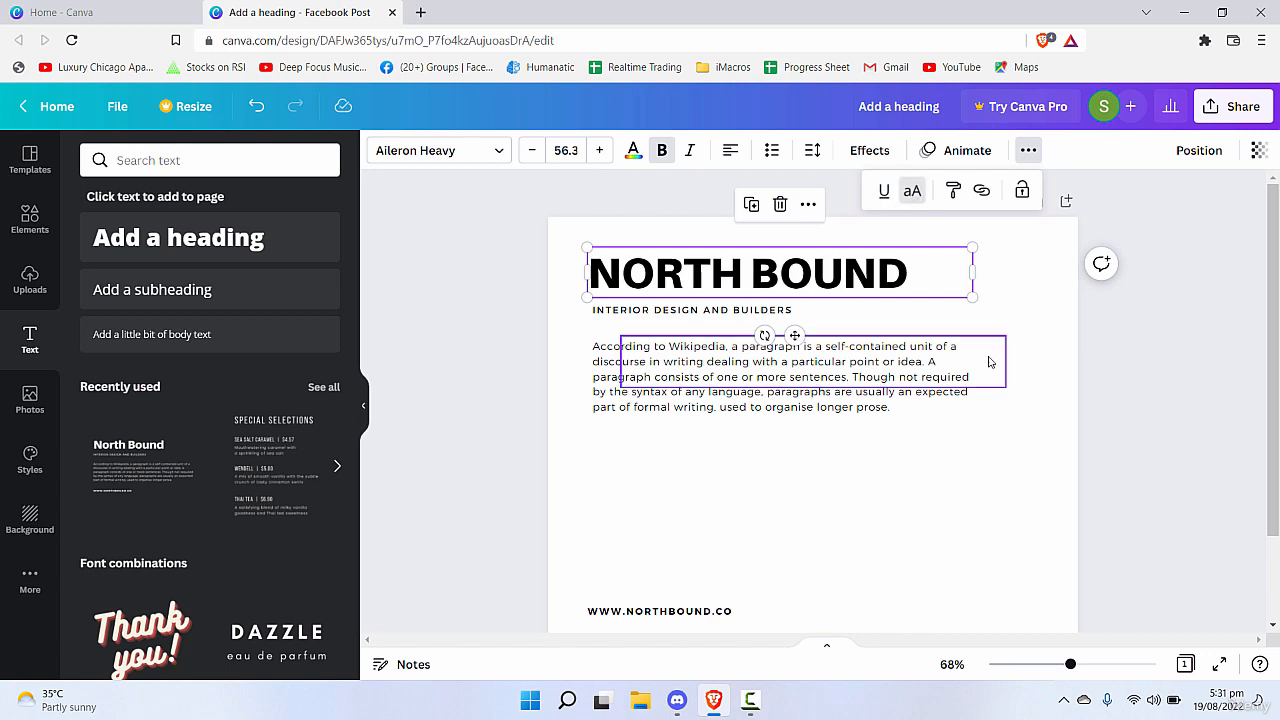
Set the alignment of the Wikipedia paragraph to justified and keep the paragraph selected.
{"action": "left_click", "coordinate": [989, 362]}
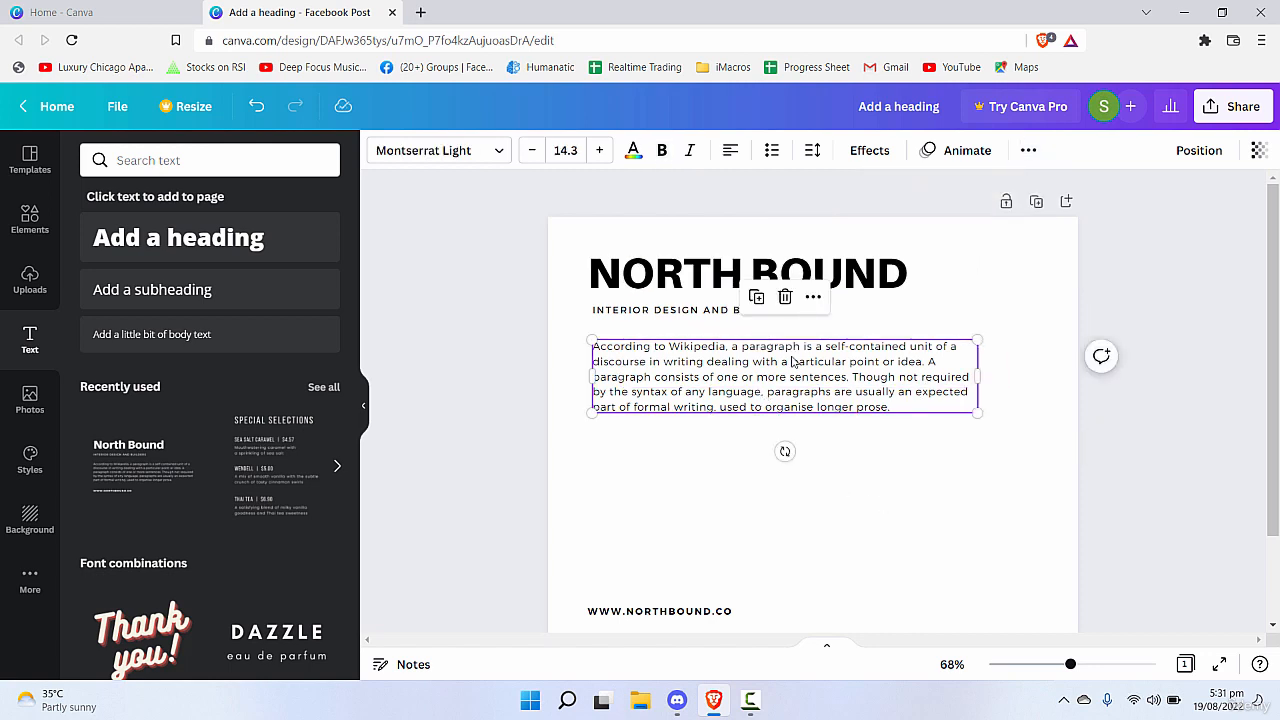
{"action": "left_click", "coordinate": [730, 150]}
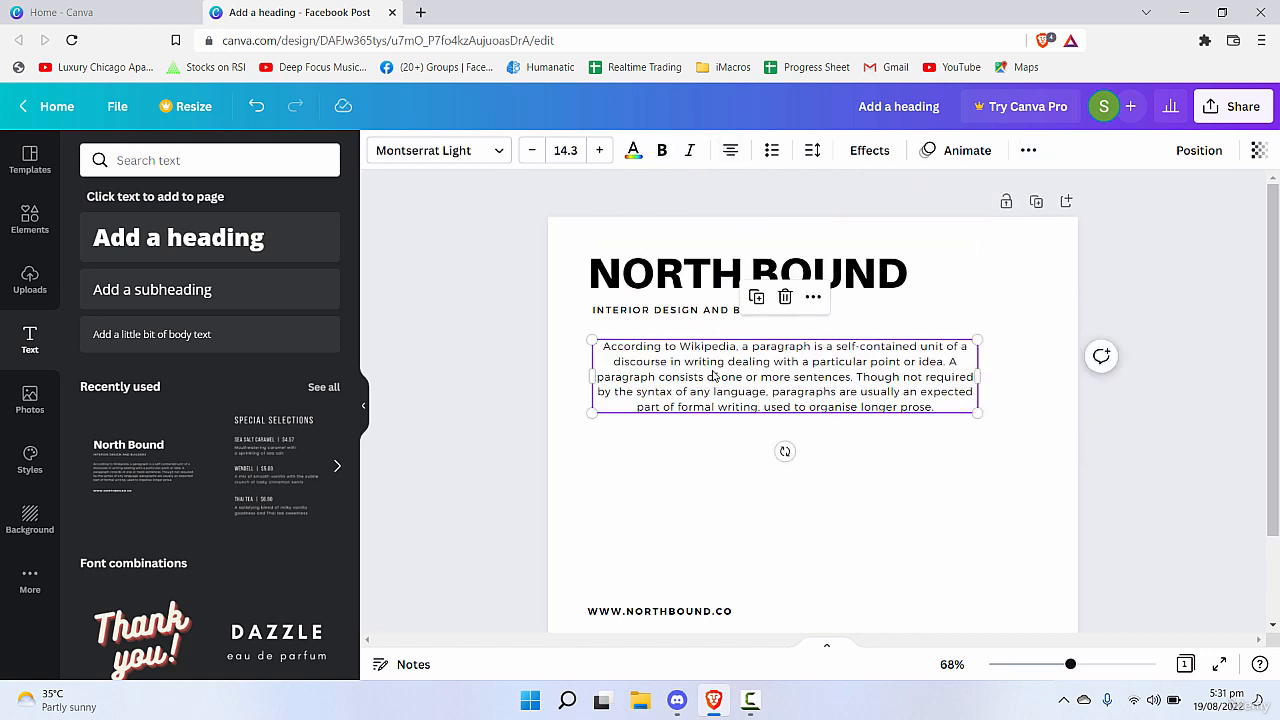
{"action": "left_click", "coordinate": [730, 150]}
{"action": "left_click", "coordinate": [730, 150]}
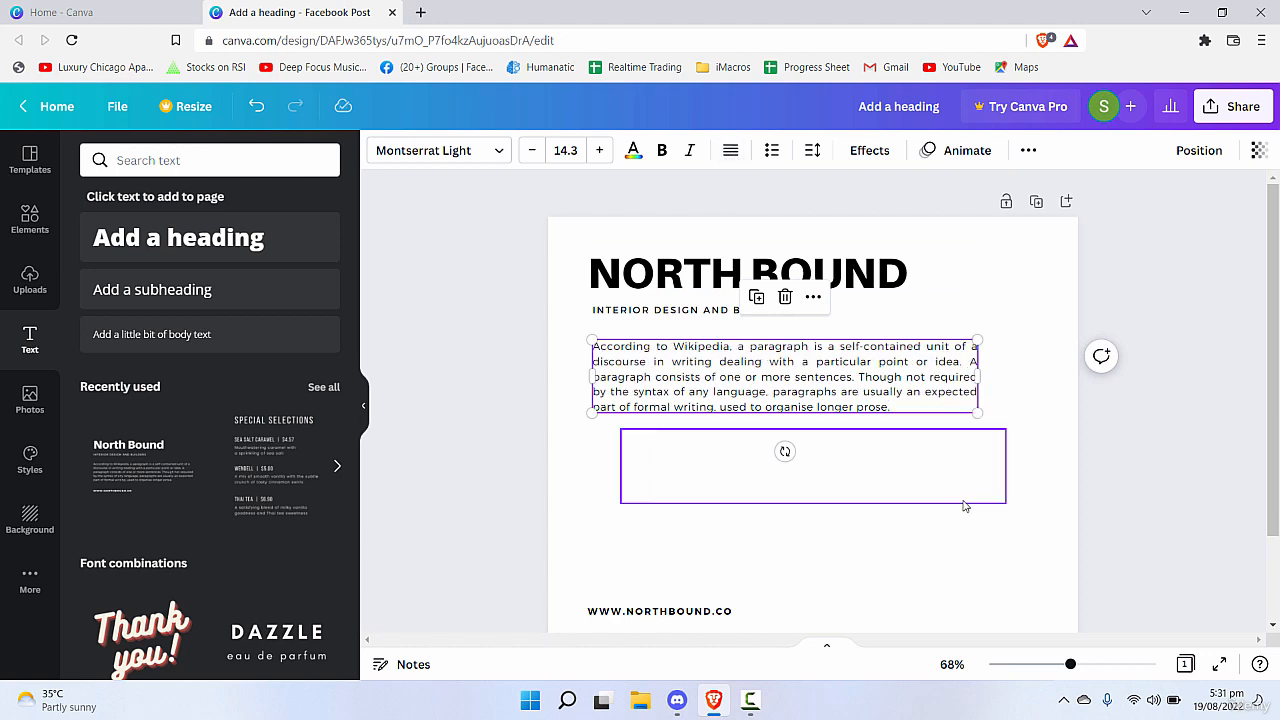
{"action": "left_click", "coordinate": [960, 548]}
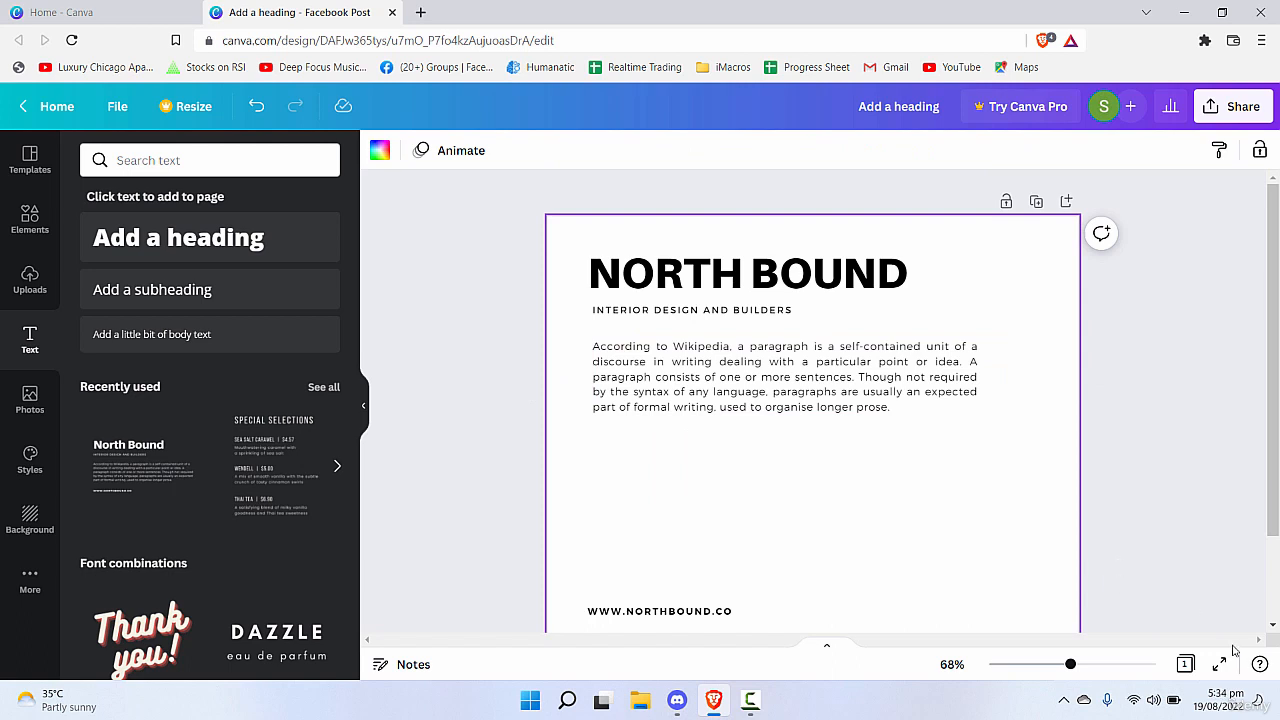
{"action": "left_click", "coordinate": [813, 385]}
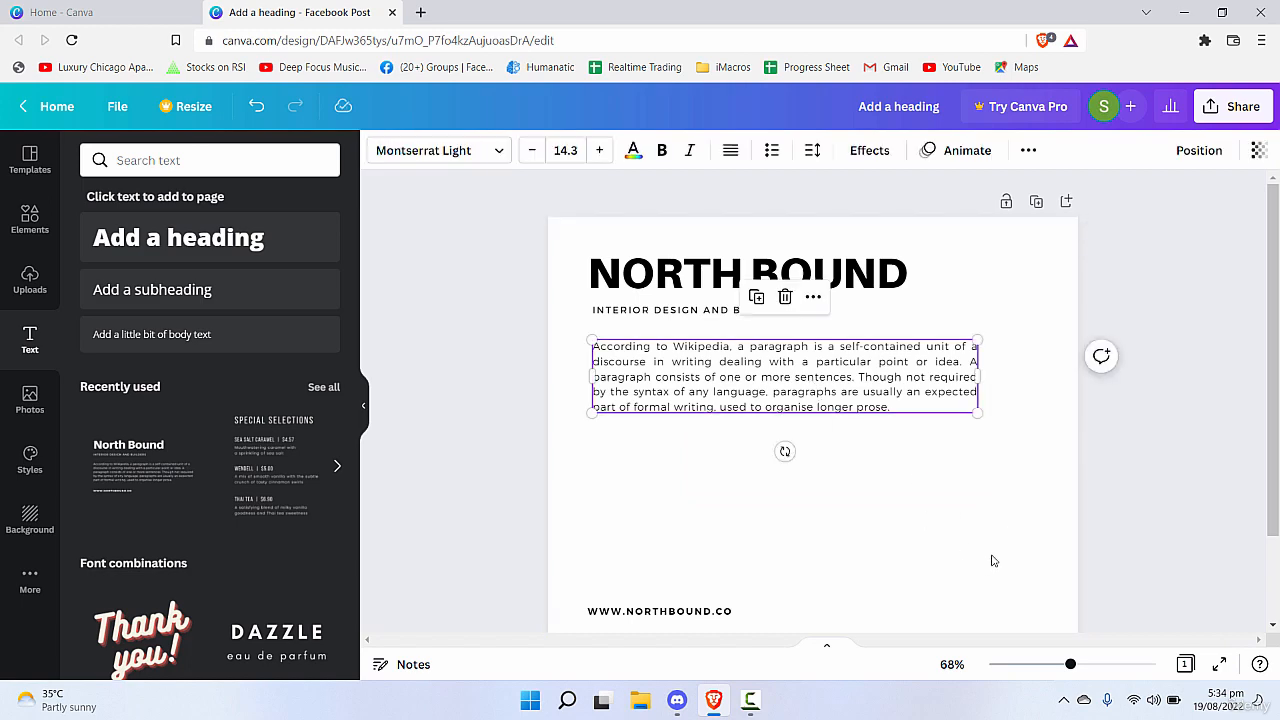